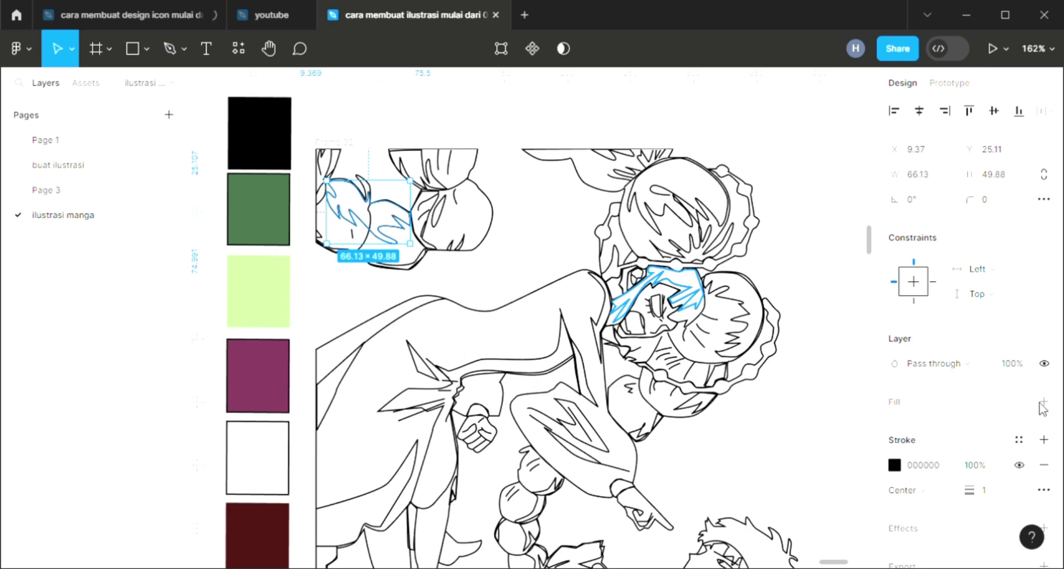
Fill the wide highlight across the lower-left balls and the highlight on the top ball with the light green swatch color BBE995.
click(1043, 402)
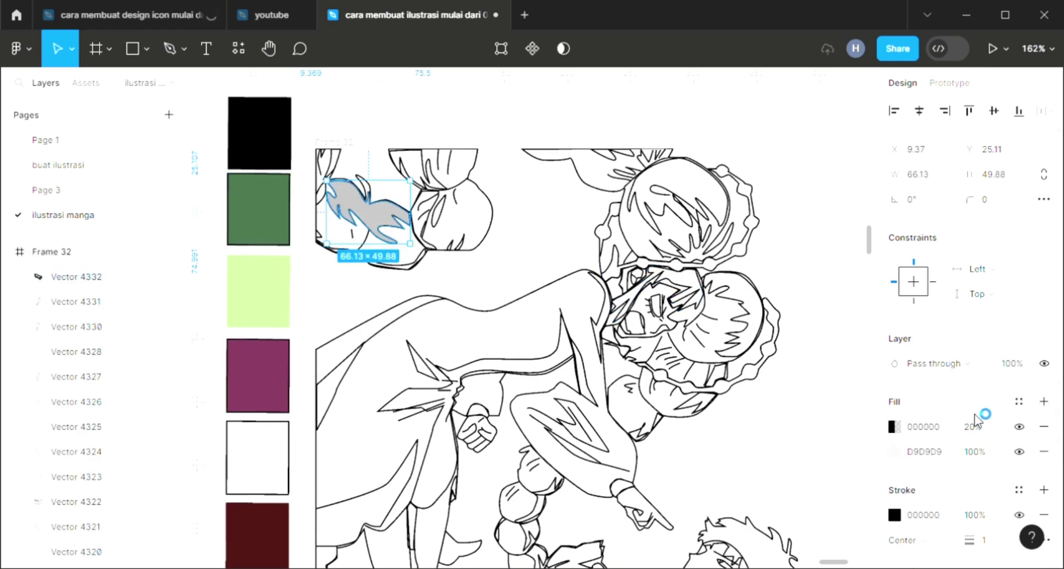
click(1043, 428)
key(i)
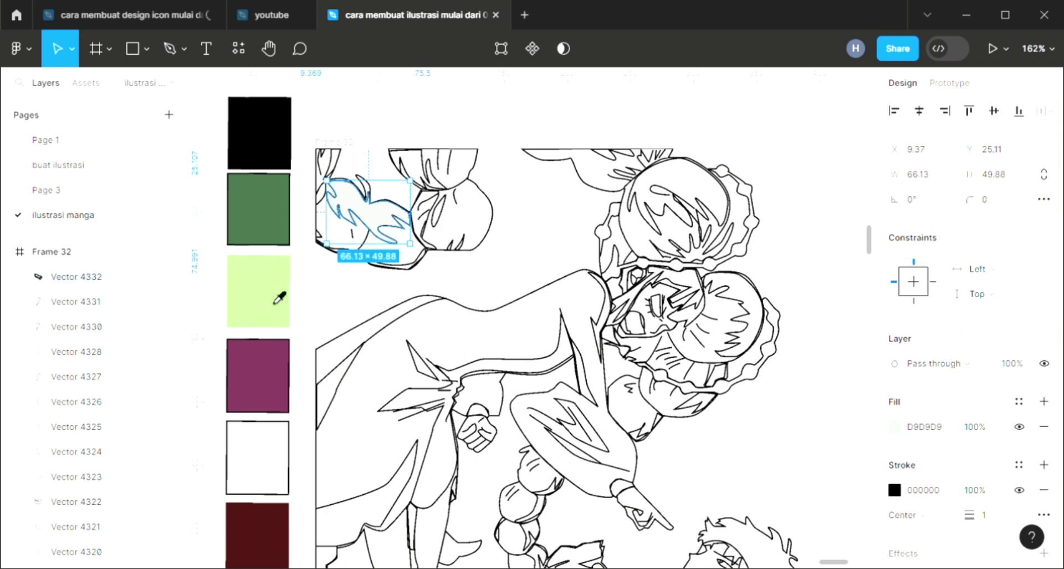
click(273, 303)
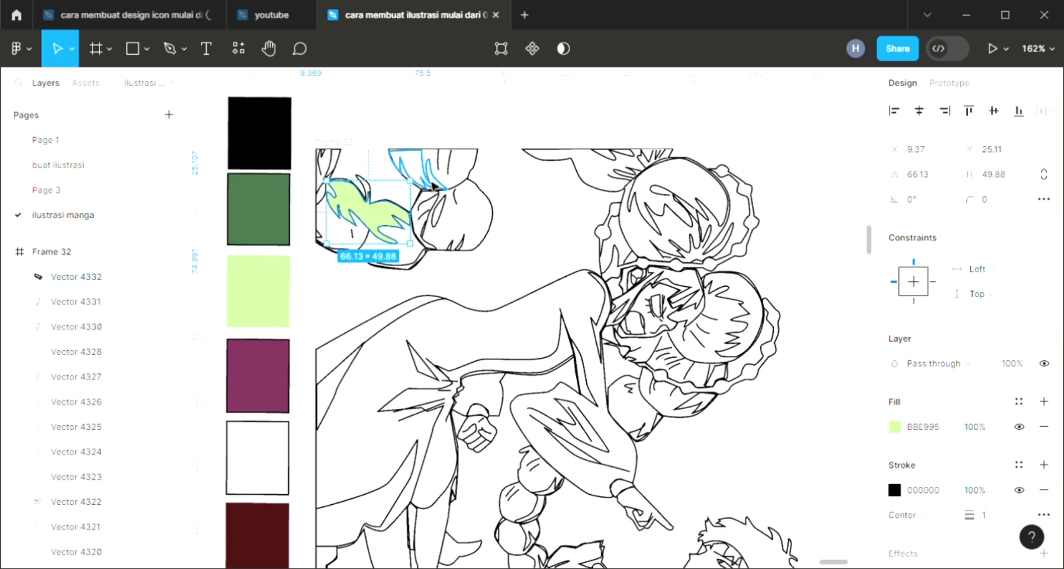
click(434, 186)
click(1044, 300)
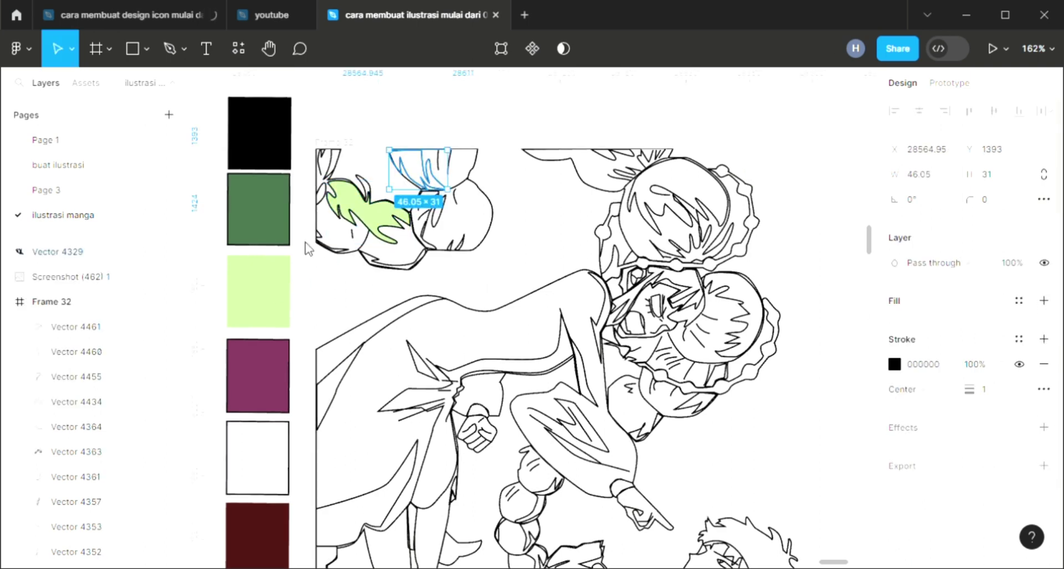
key(i)
click(259, 290)
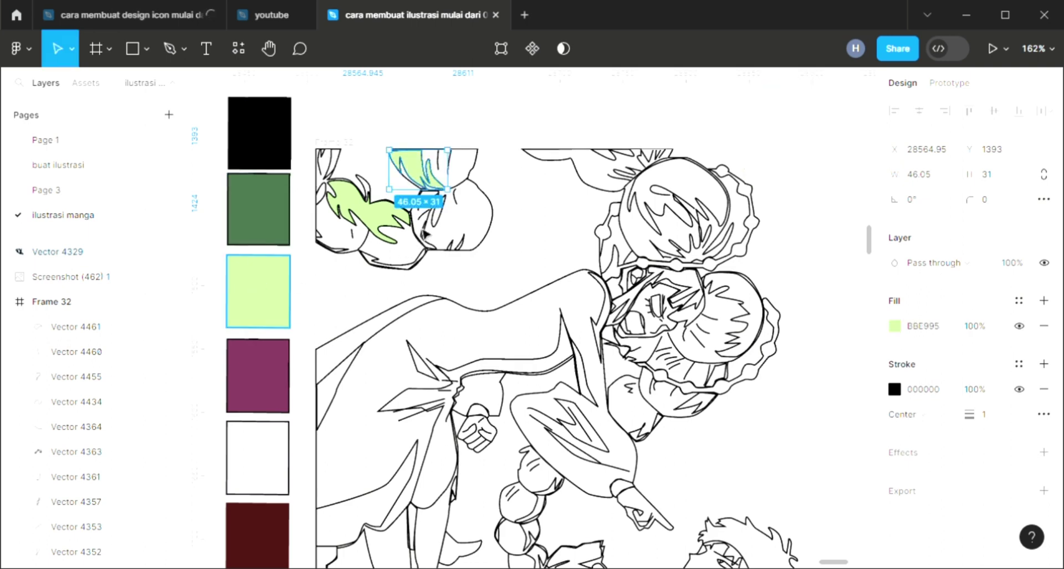
Fill the curved shape along the inner edge of the large round ball with light green BBE995 sampled from the swatch.
click(427, 228)
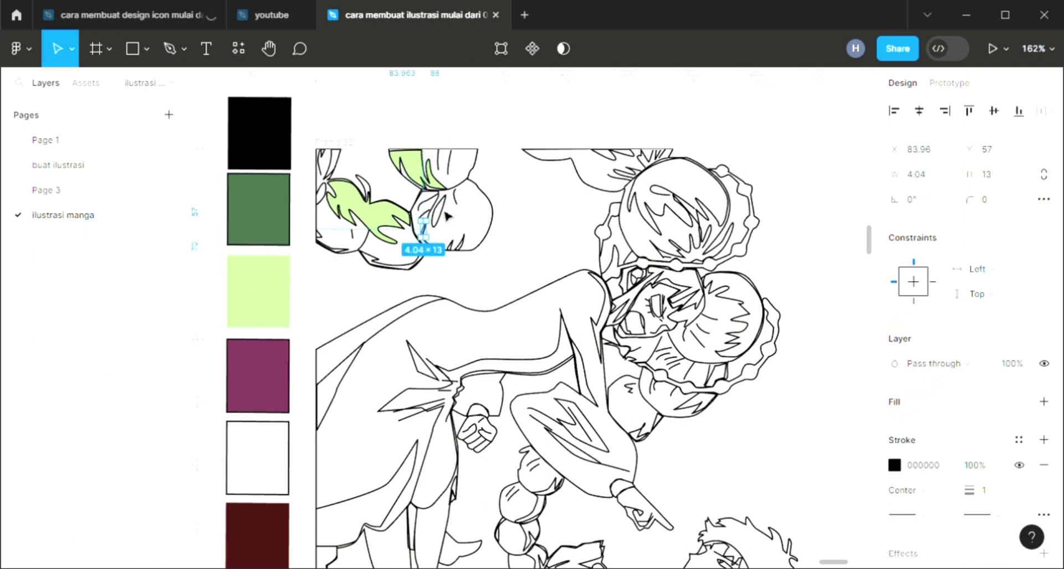
click(447, 216)
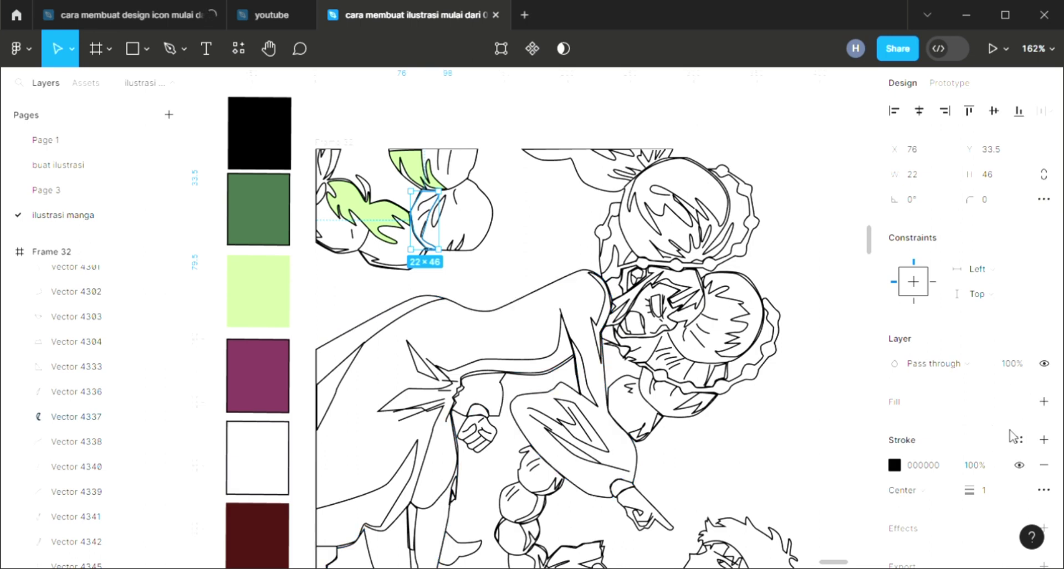
click(1044, 401)
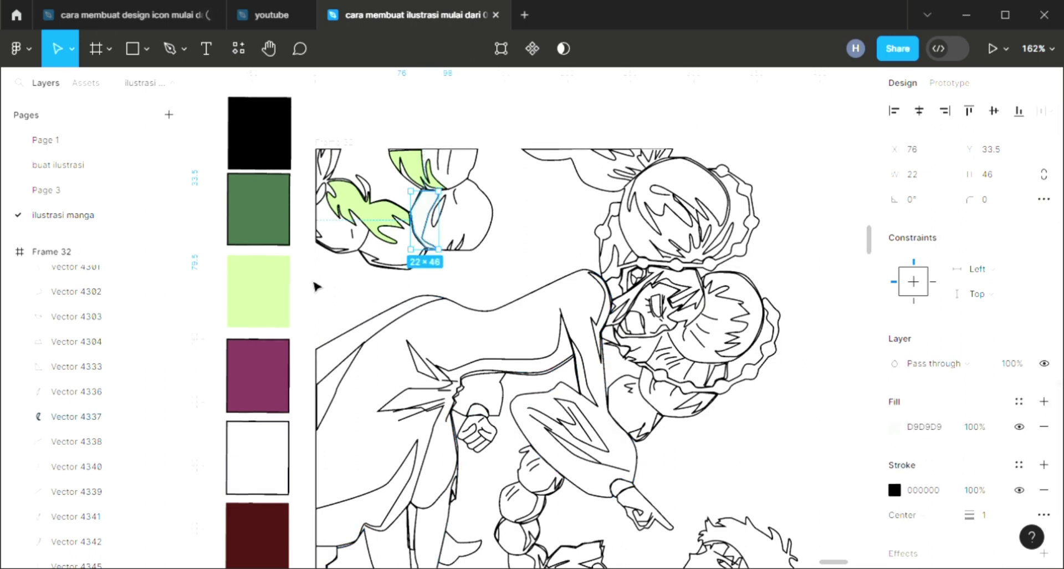
key(i)
click(251, 297)
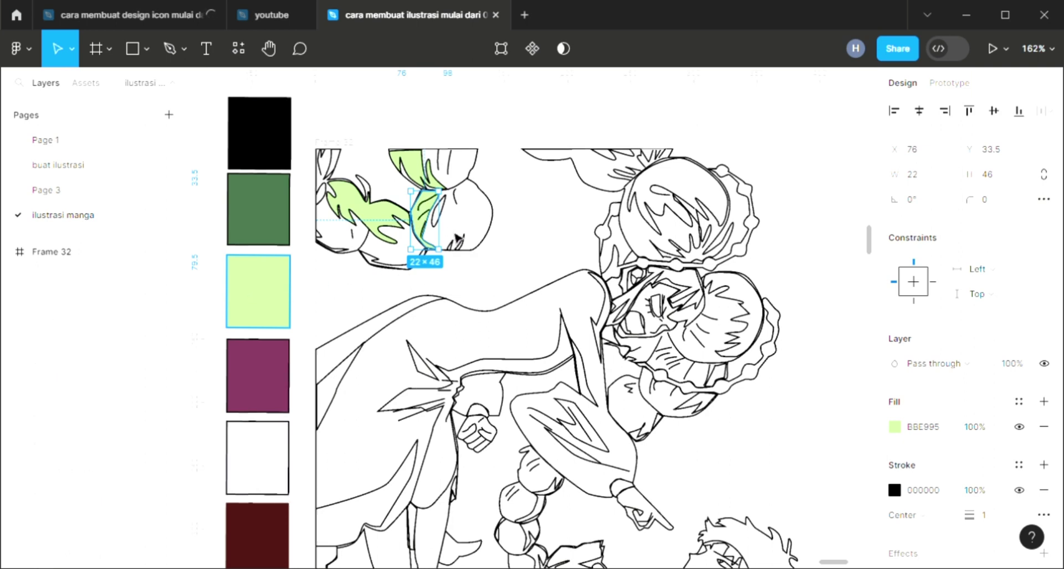
Fill the narrow slanted highlight inside the large round ball with the light green swatch color BBE995.
click(449, 215)
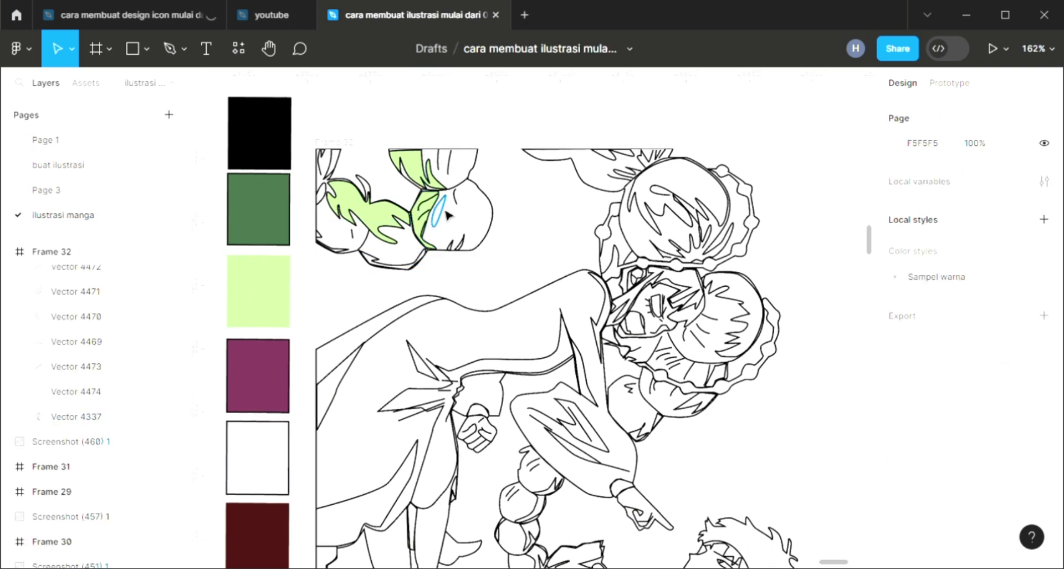
click(446, 228)
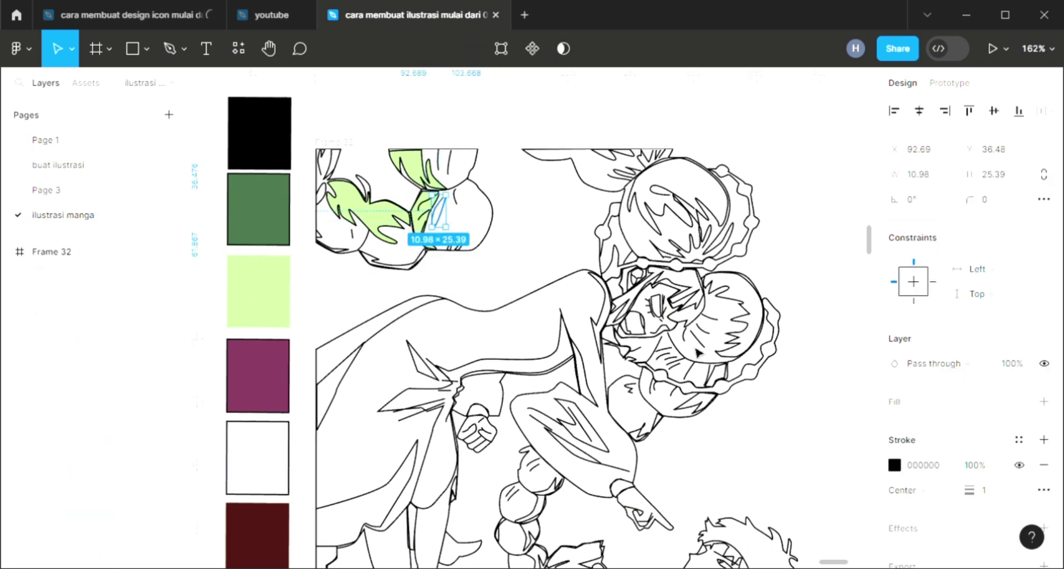
click(1043, 401)
key(i)
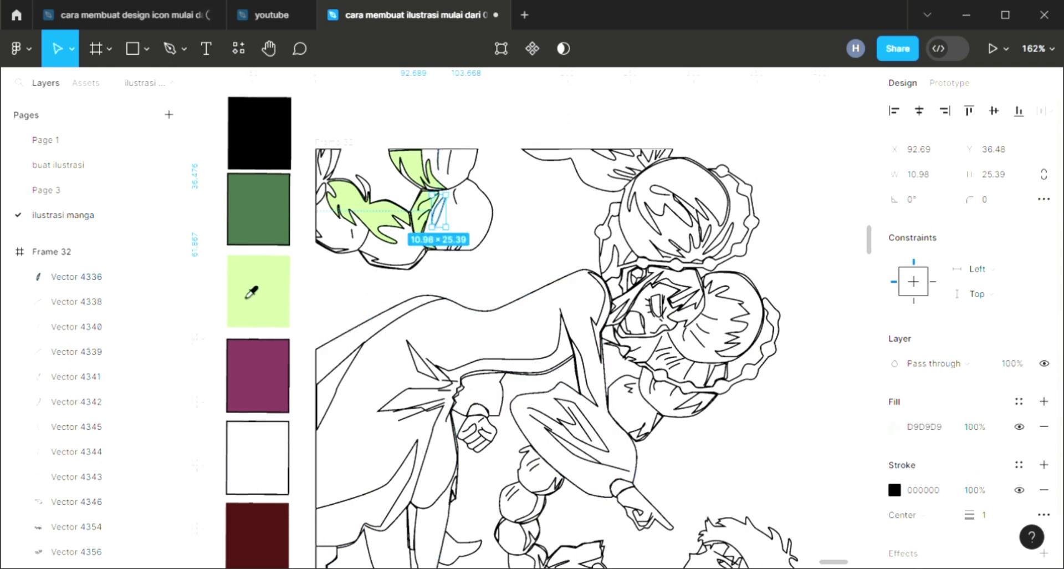
click(248, 290)
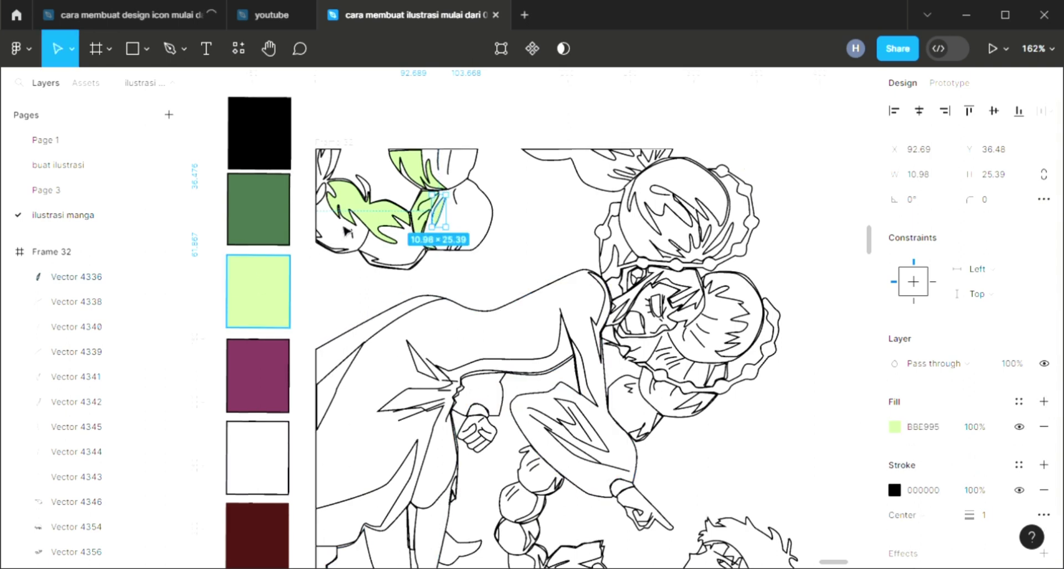
Fill the 14 × 24 highlight in the frame's upper-left corner with the light green swatch color BBE995.
click(335, 168)
click(1043, 401)
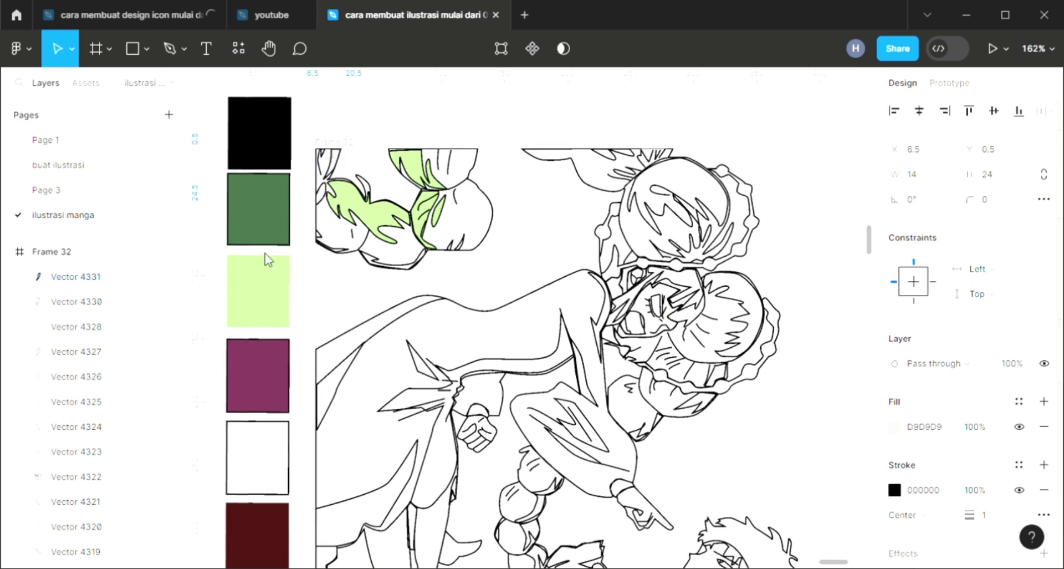
key(i)
click(278, 286)
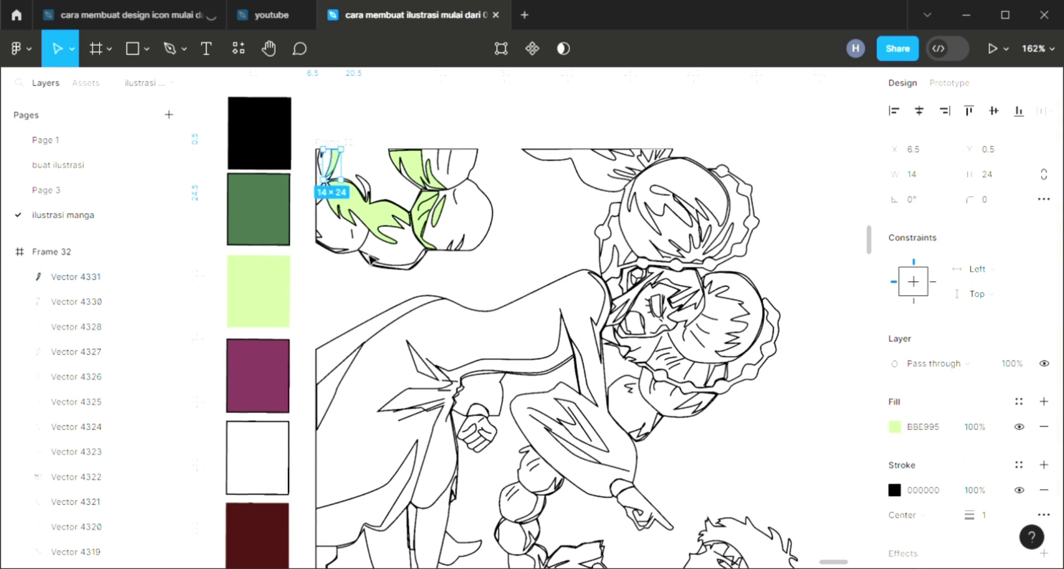
Fill the crescent under the lowest ball and the small sliver at the frame's left edge with light green BBE995.
click(378, 266)
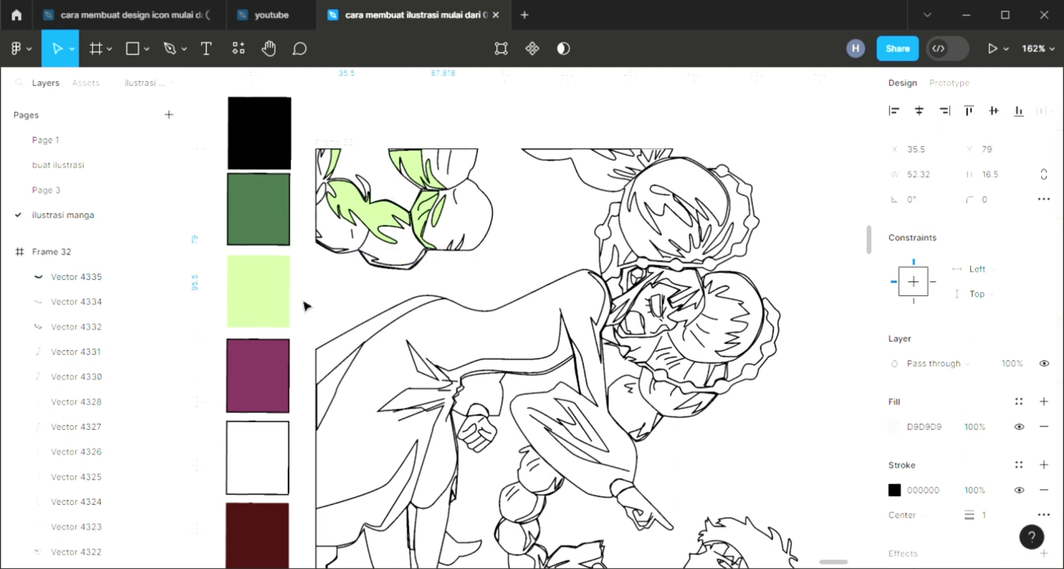
key(i)
click(277, 305)
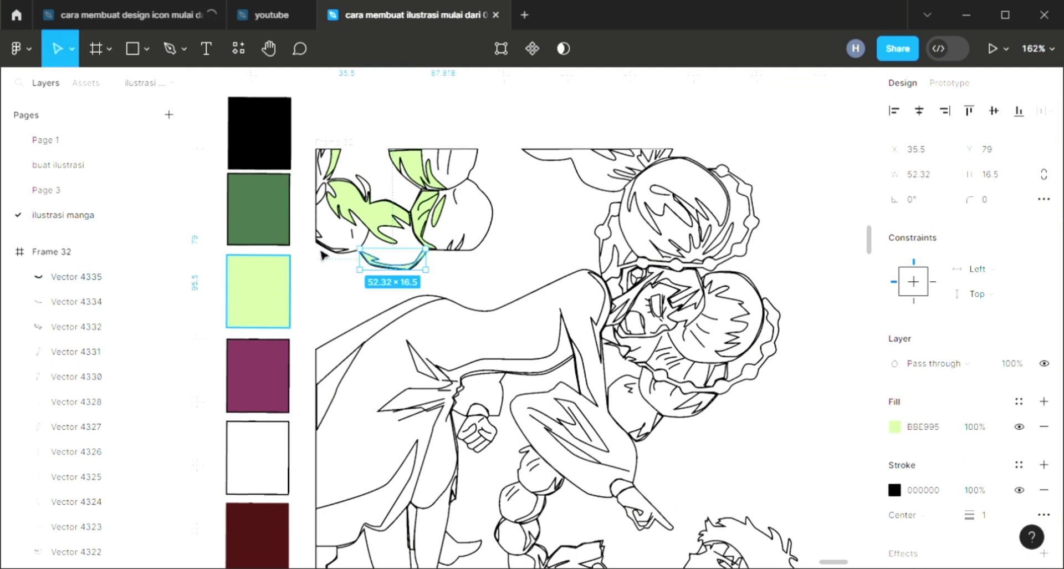
click(324, 194)
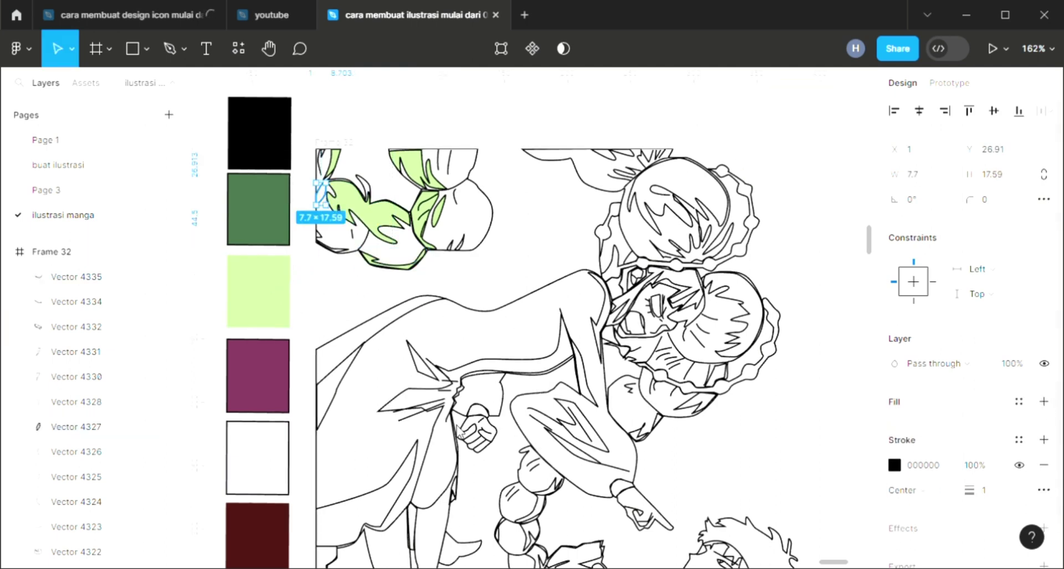
key(i)
click(241, 295)
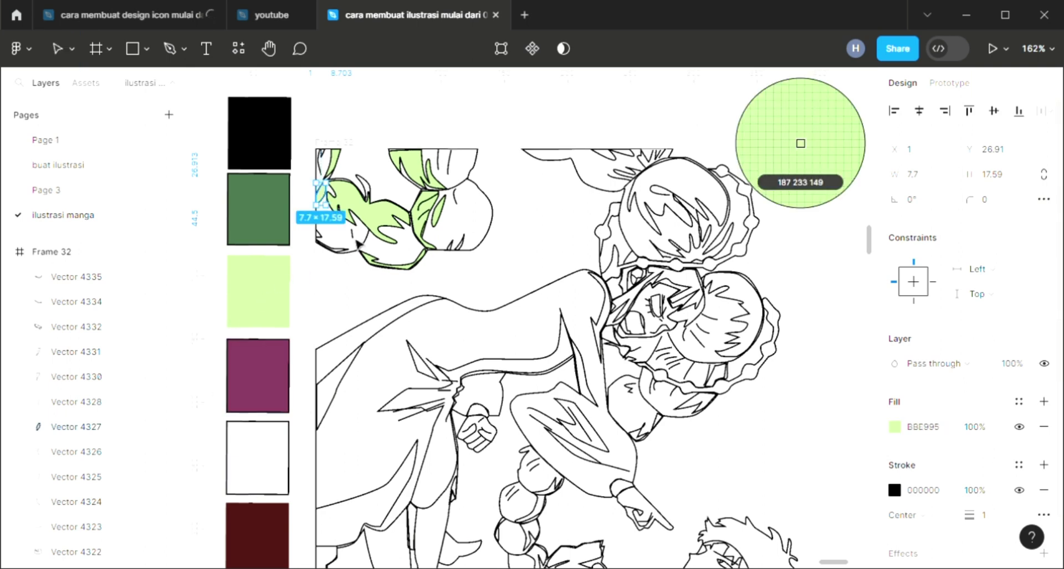
Fill the two small pointed shapes at the base of the large round ball with the light green swatch color.
click(459, 241)
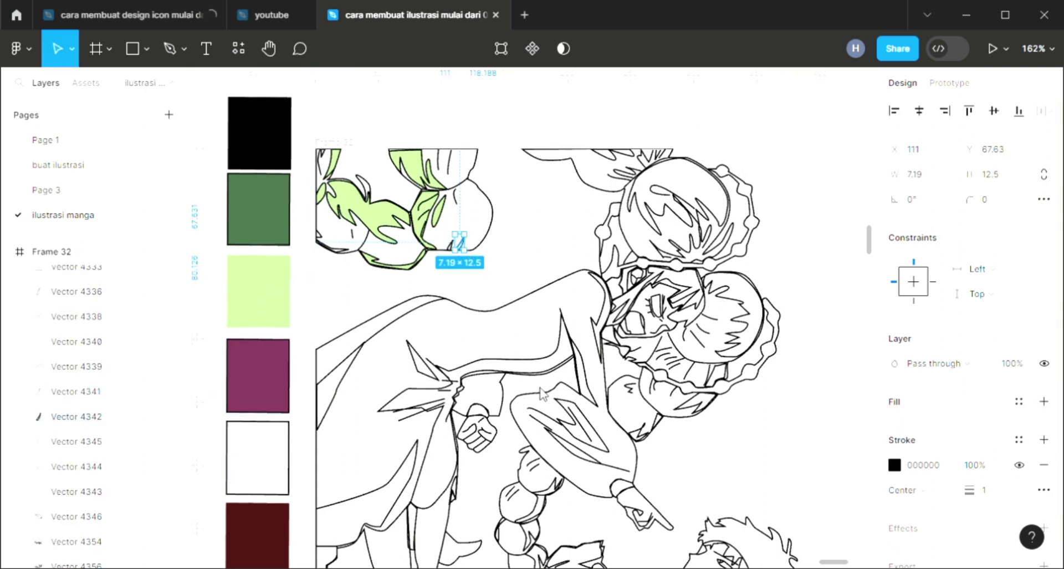
key(i)
click(276, 294)
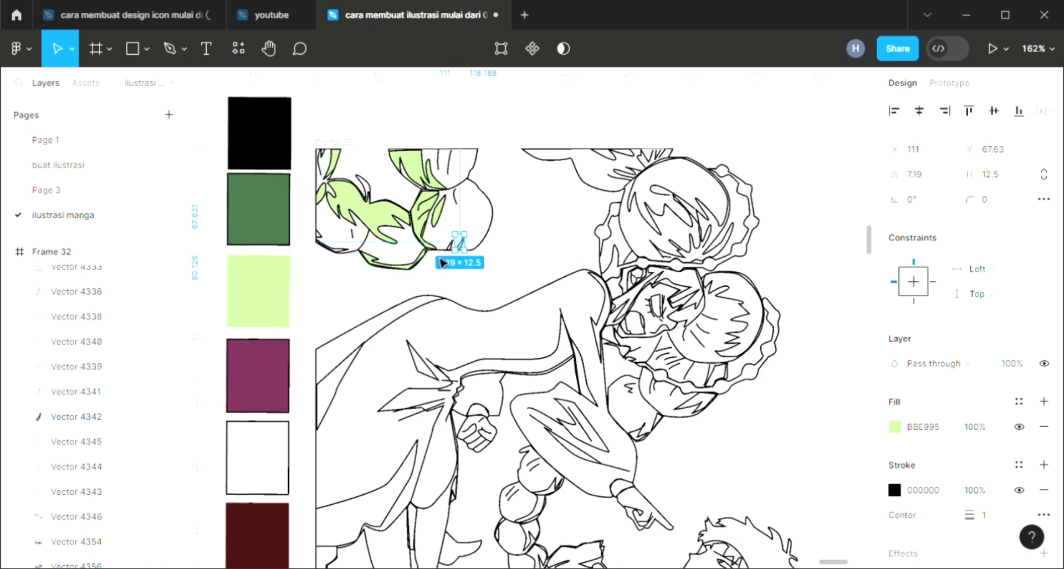
click(446, 252)
double_click(450, 244)
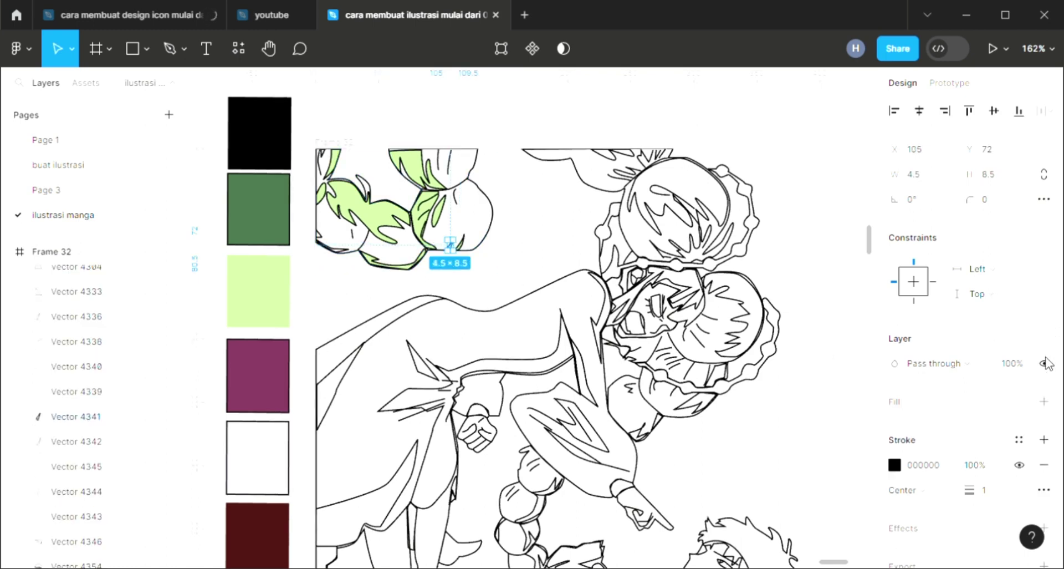
click(1044, 401)
key(i)
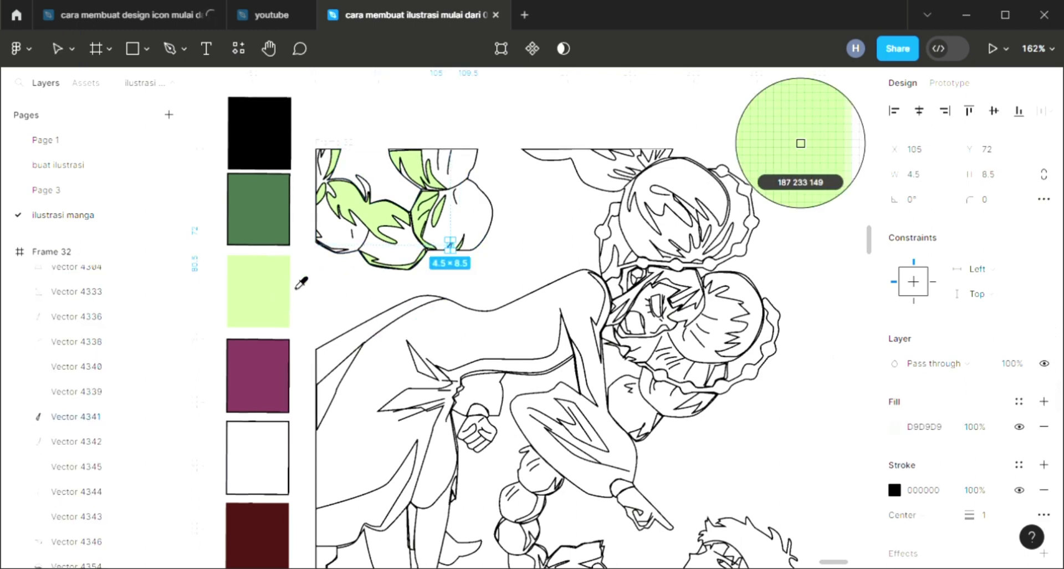
click(289, 288)
Fill the thin crescent under the lower-left ball at the frame's edge with the light green swatch color.
click(343, 253)
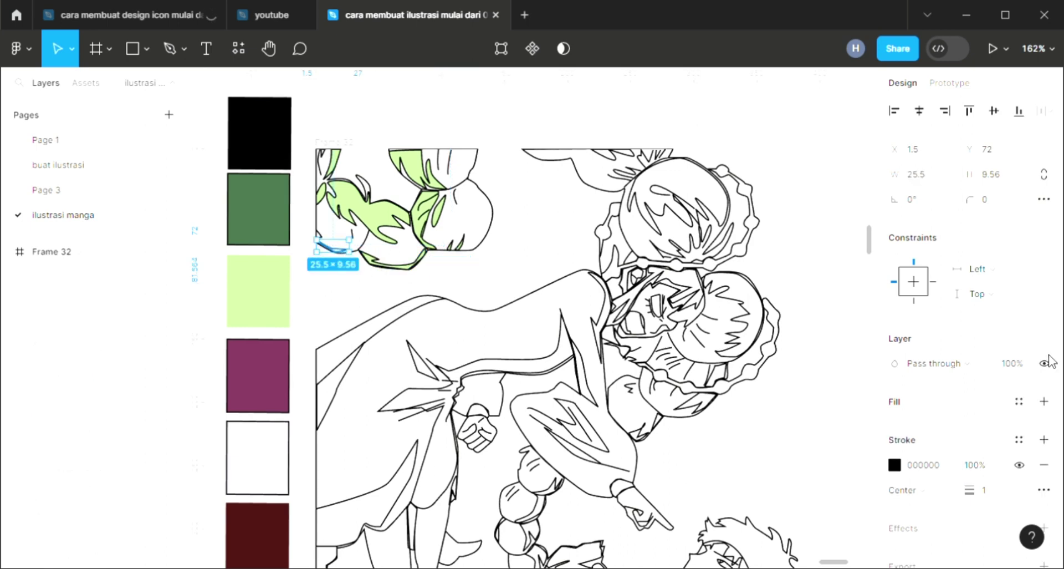
click(1044, 401)
key(i)
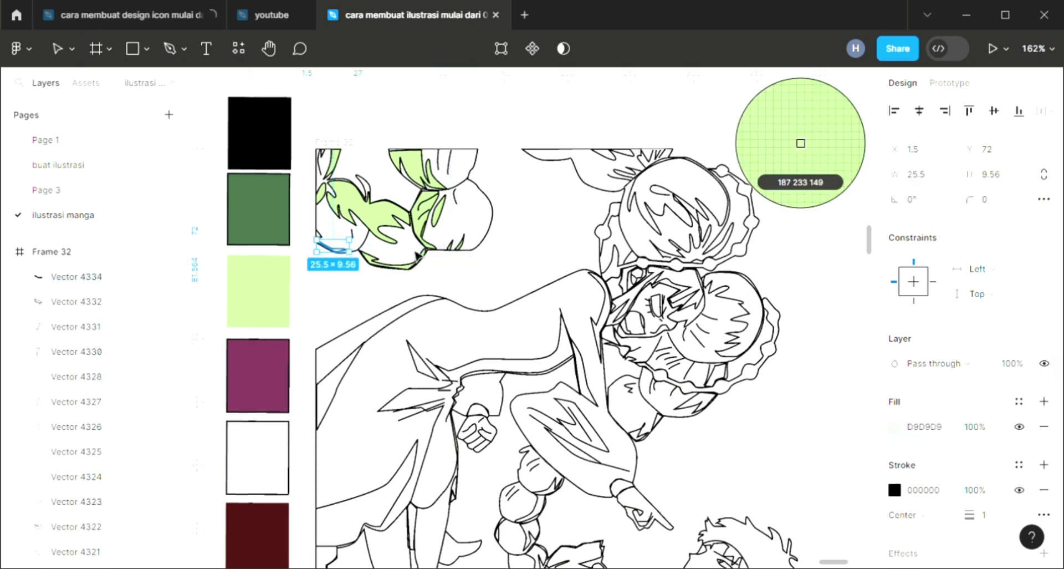
click(257, 308)
Fill the outline shape of the whole ball cluster with the dark green swatch color 436847 and send it behind its highlights.
click(486, 249)
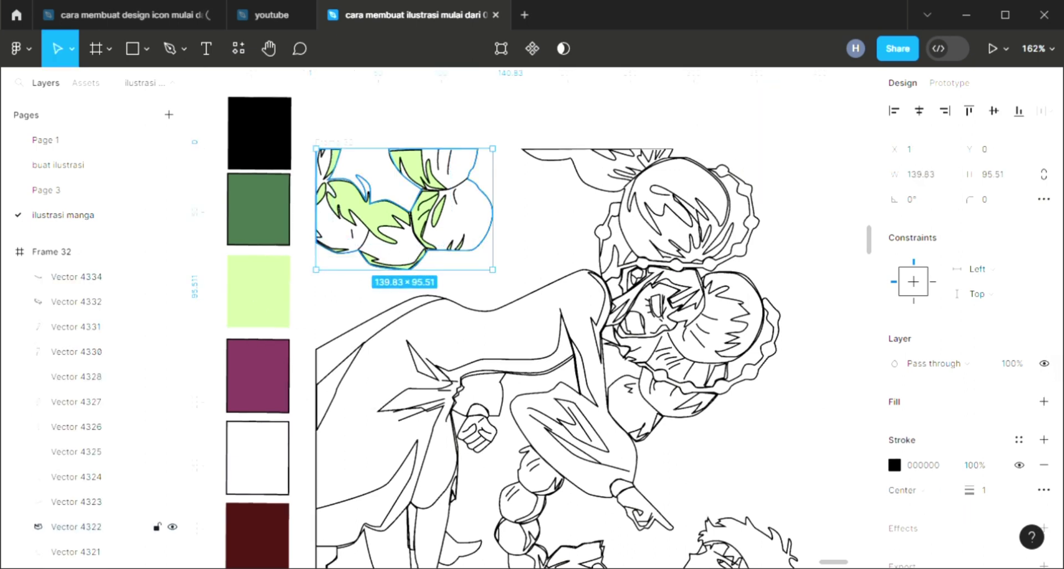
click(1044, 401)
key(i)
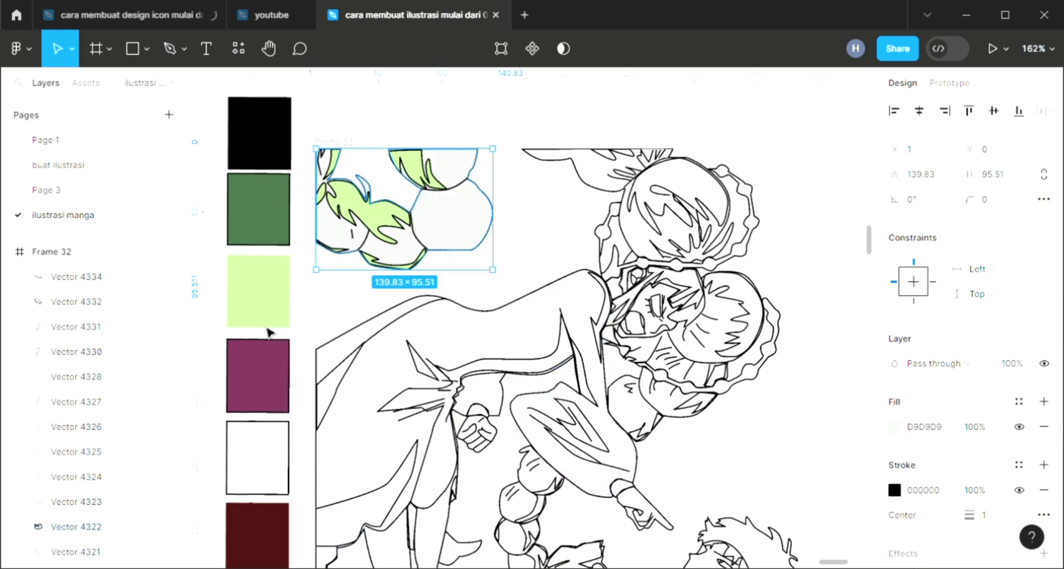
click(261, 237)
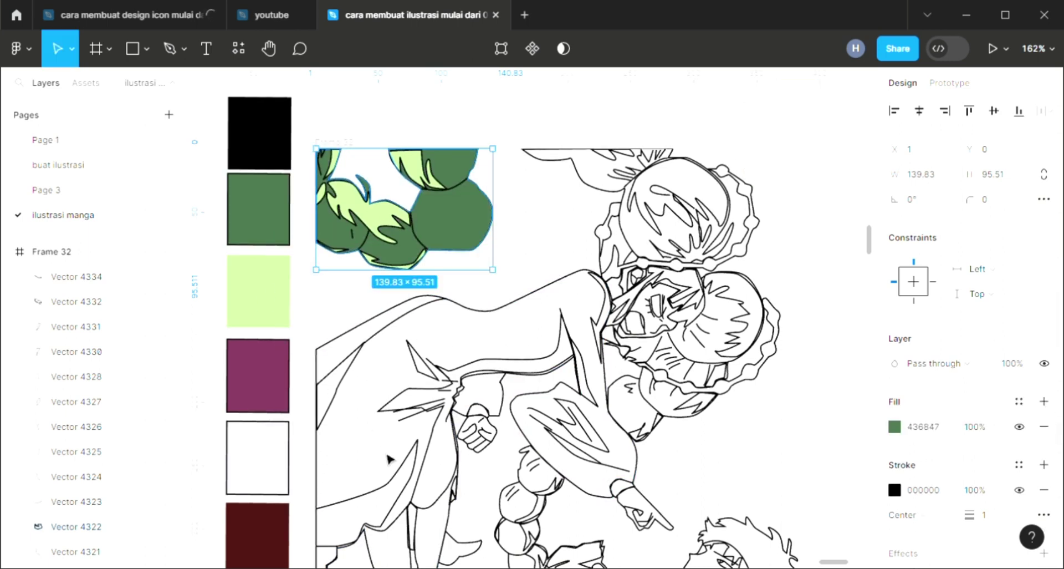
key([)
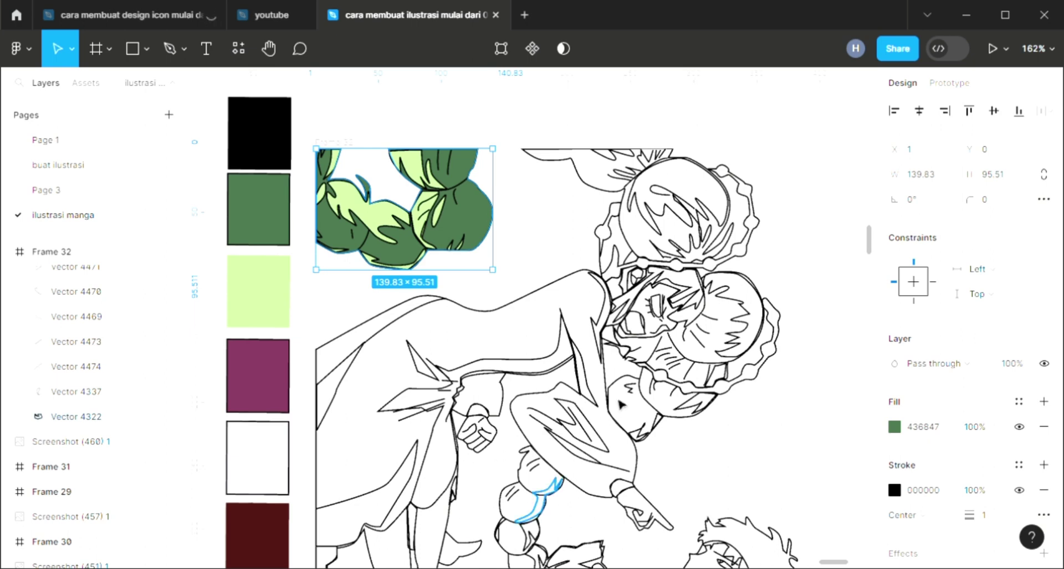
Fill the jagged upper highlight of the topmost round bun with the purple swatch color 7B3658.
click(610, 195)
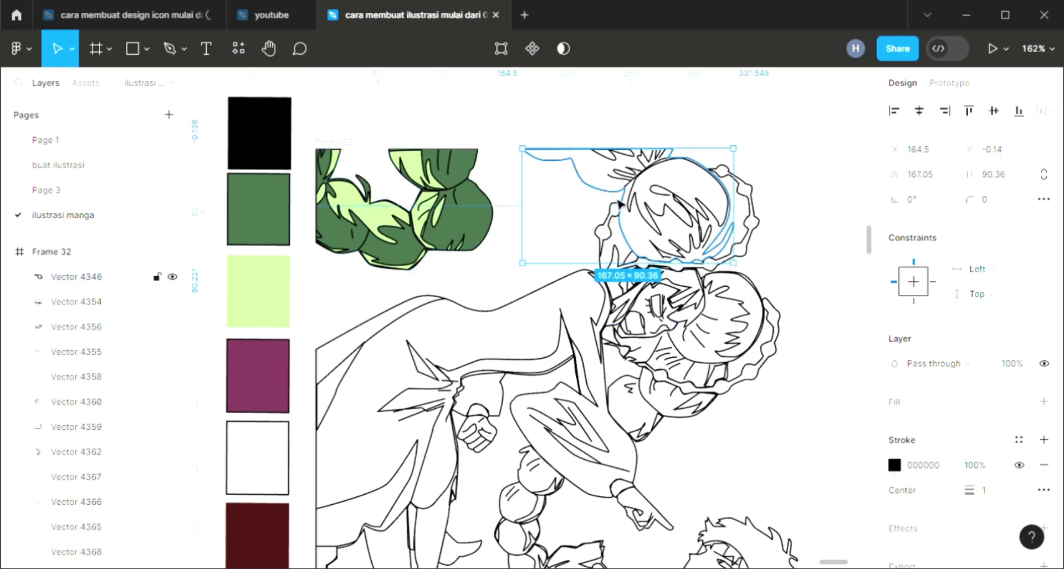
click(687, 213)
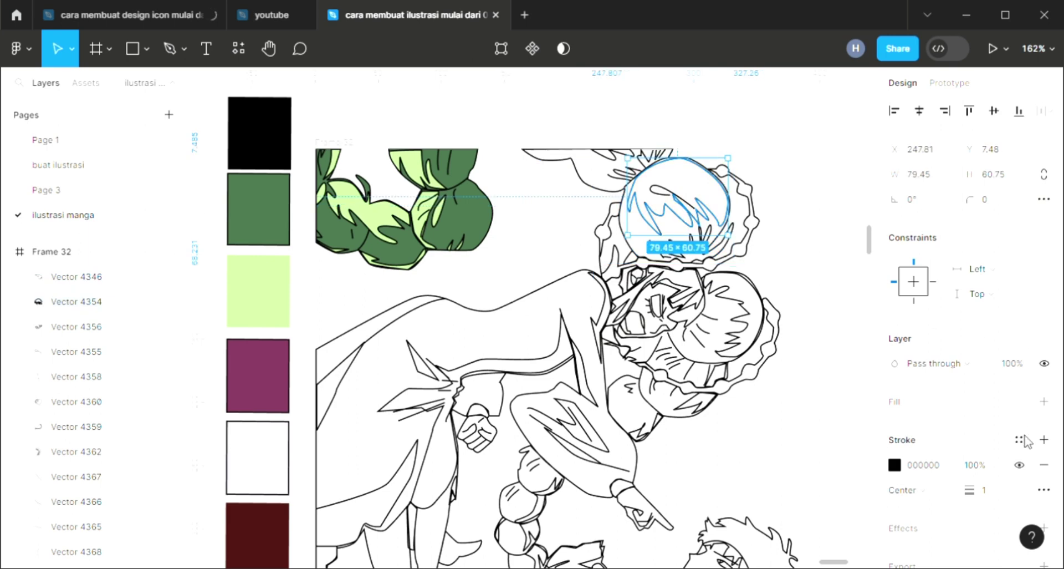
click(1044, 401)
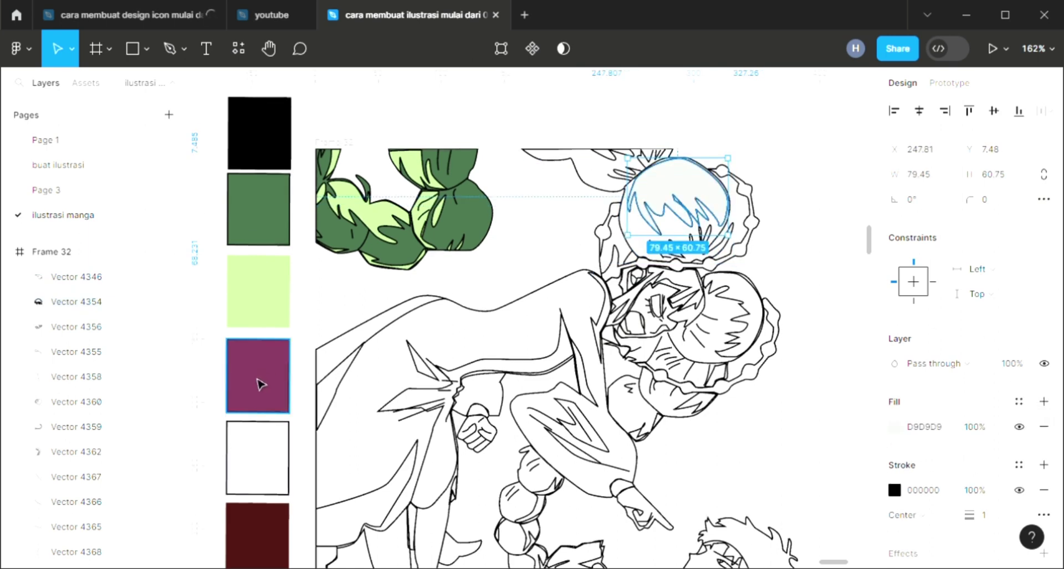
scroll(262, 379, down, 1)
key(i)
click(261, 384)
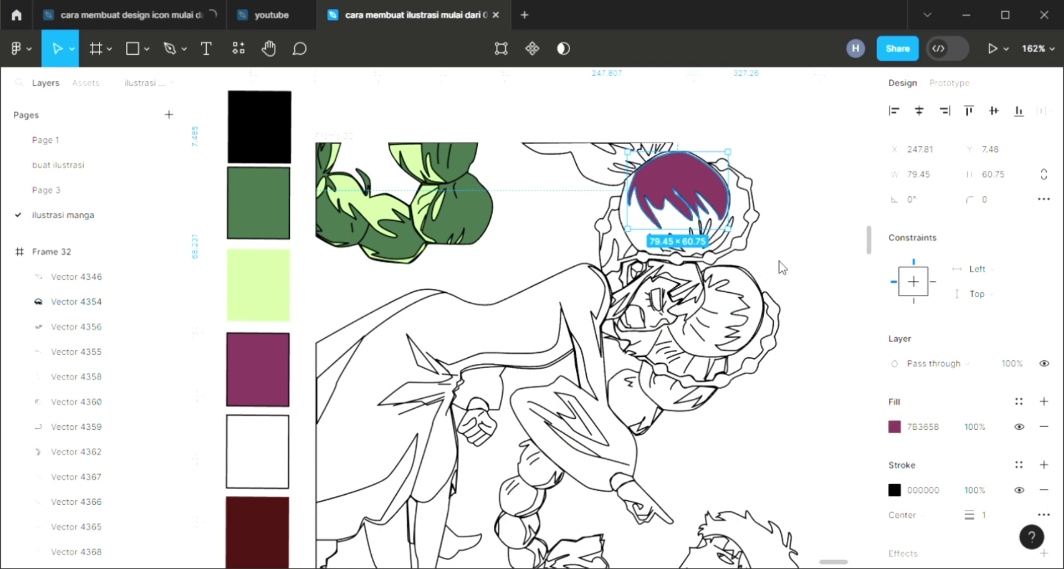
Lighten the bun highlight's fill to the pink D76EA2.
click(894, 426)
click(781, 204)
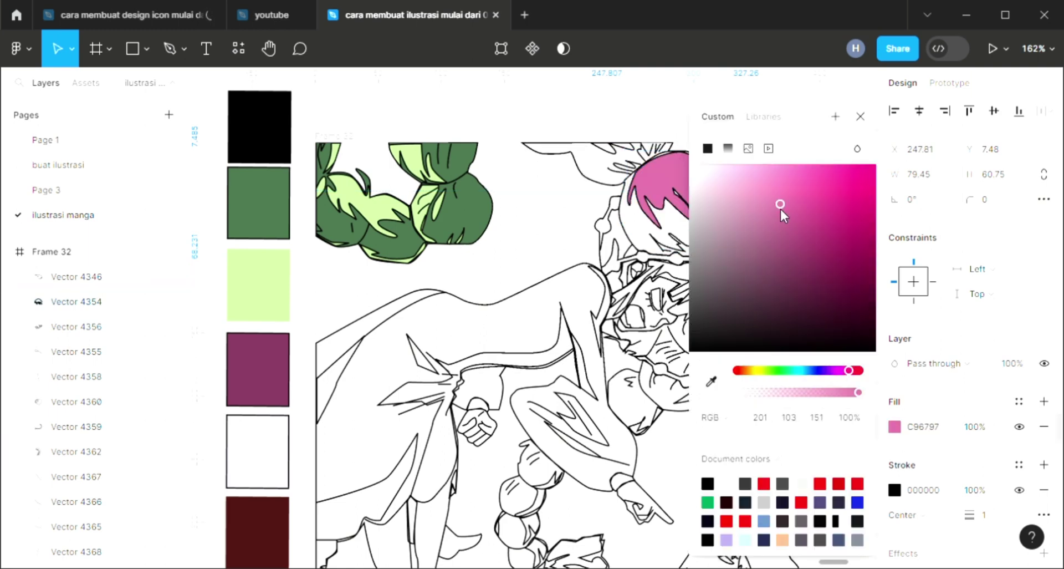
drag(781, 205, 779, 193)
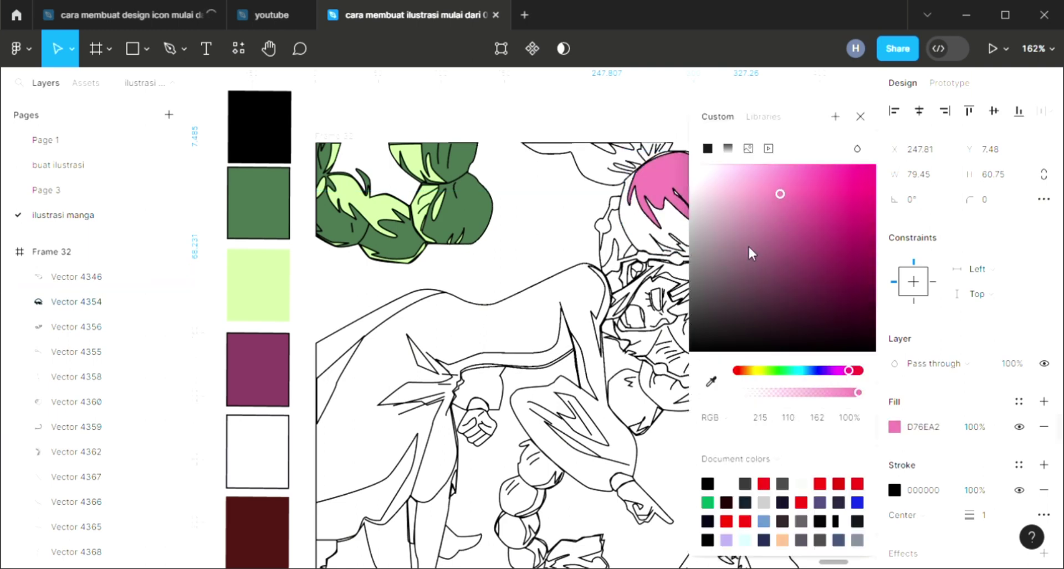
Fill the small jagged highlight at the frame's upper edge, beside the upper bun, with the bun highlight's pink D76EA1.
click(860, 117)
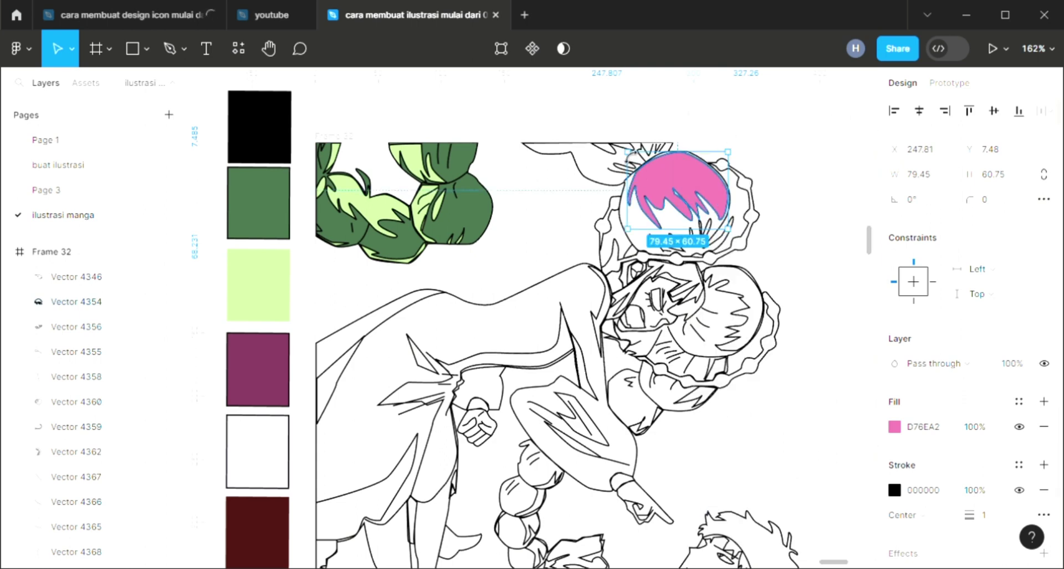
click(614, 148)
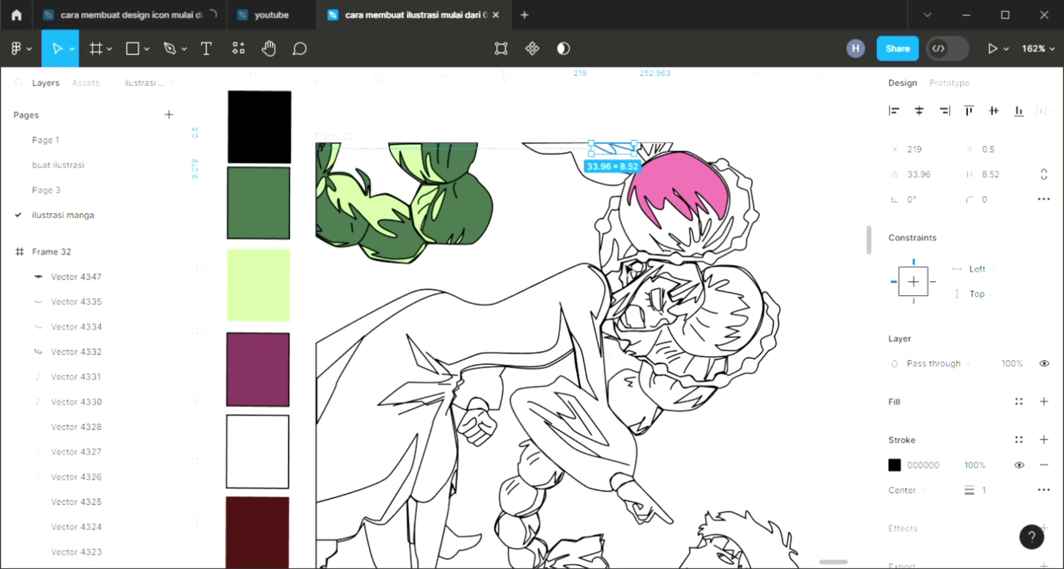
key(i)
click(682, 193)
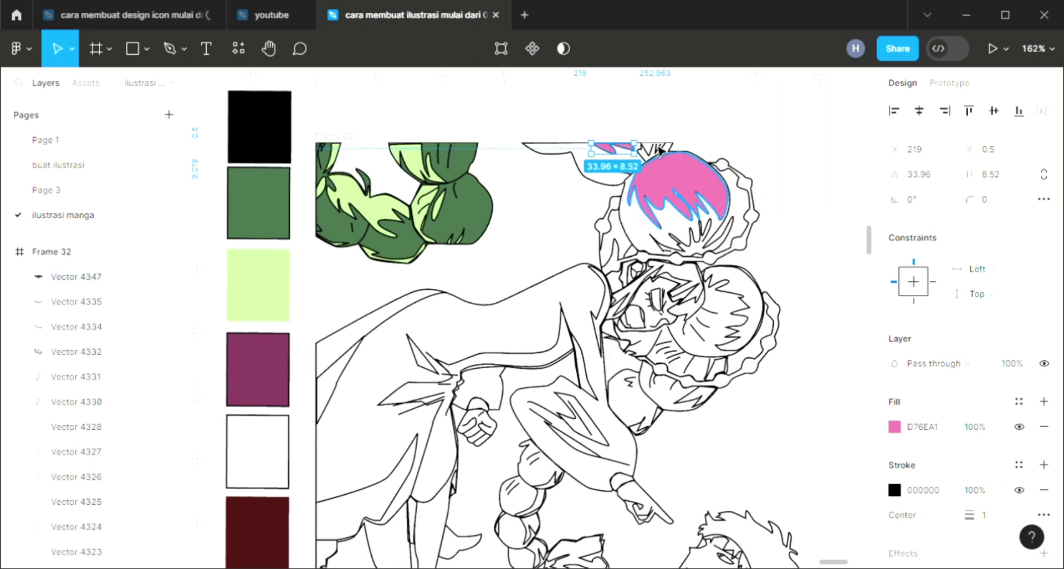
Add a default D9D9D9 fill to the jagged detail strokes at the base of the upper bun.
click(657, 164)
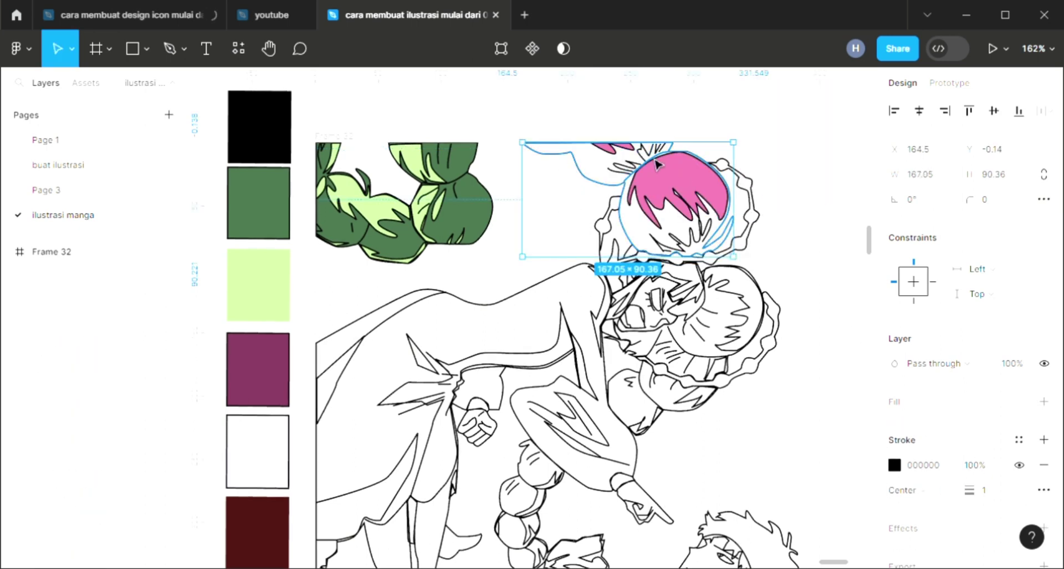
double_click(660, 162)
key(Escape)
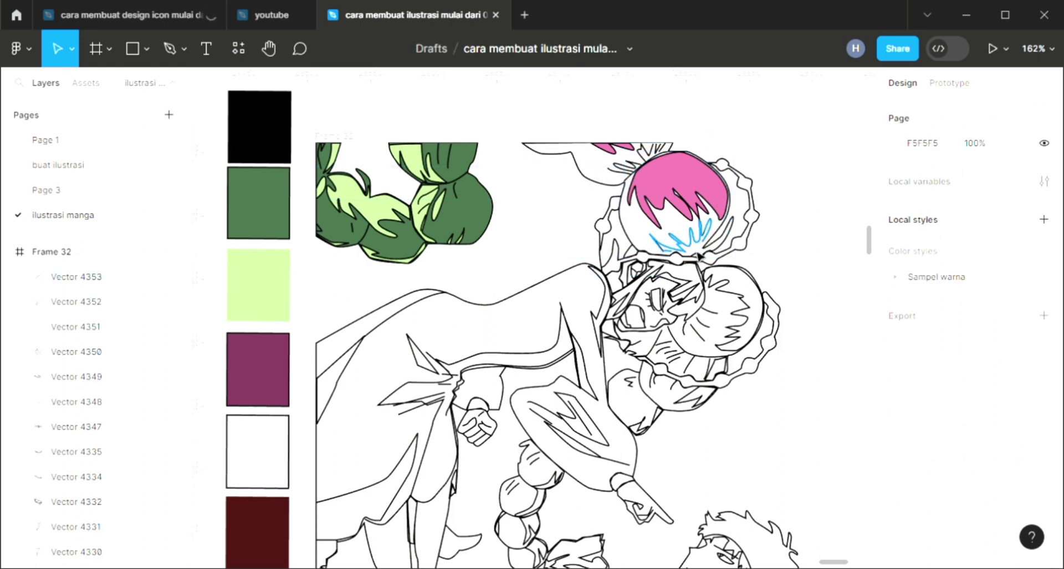
click(699, 249)
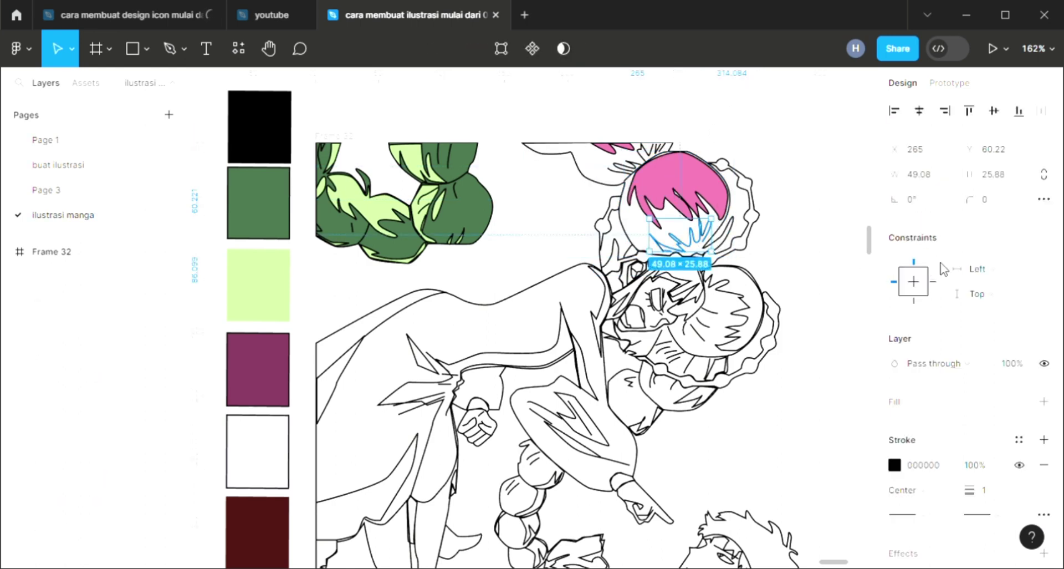
click(1044, 401)
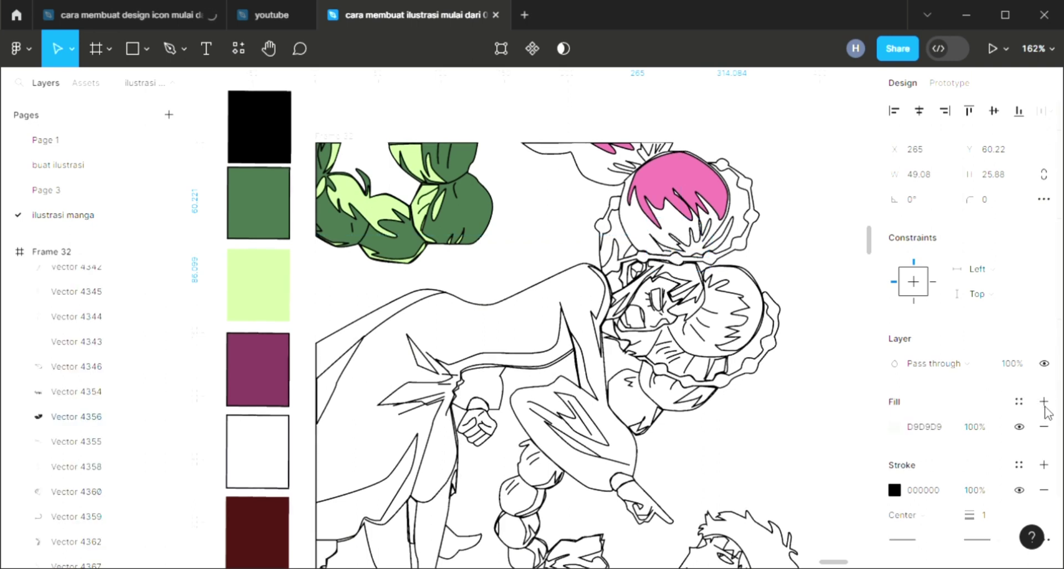
click(731, 251)
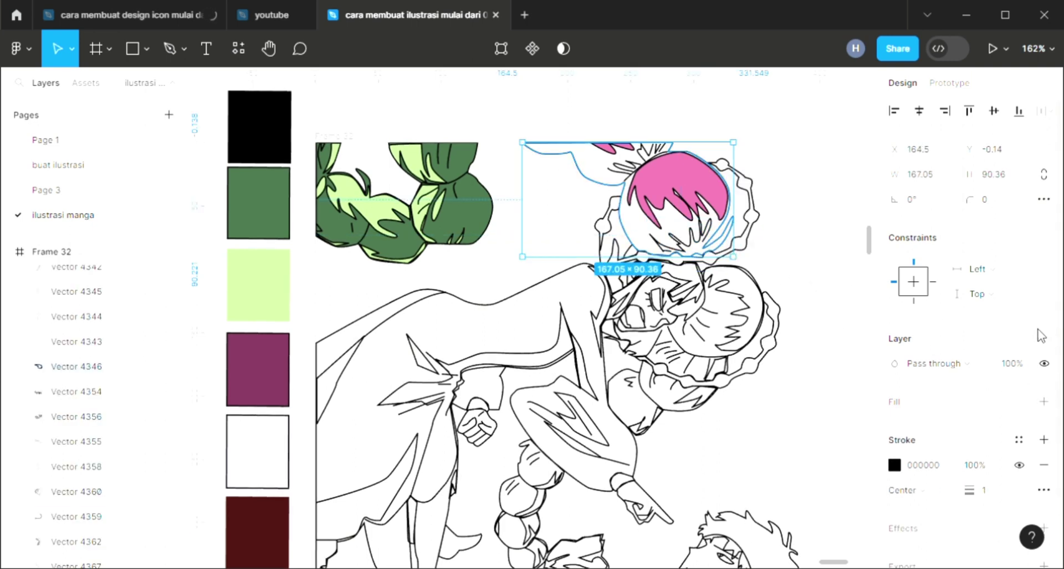
click(1044, 401)
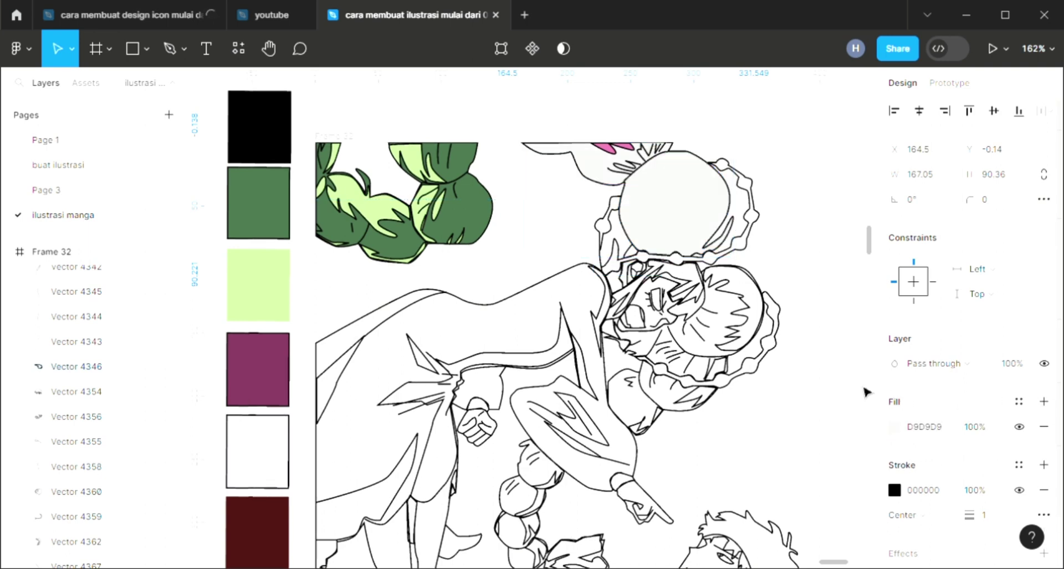
key(ctrl+z)
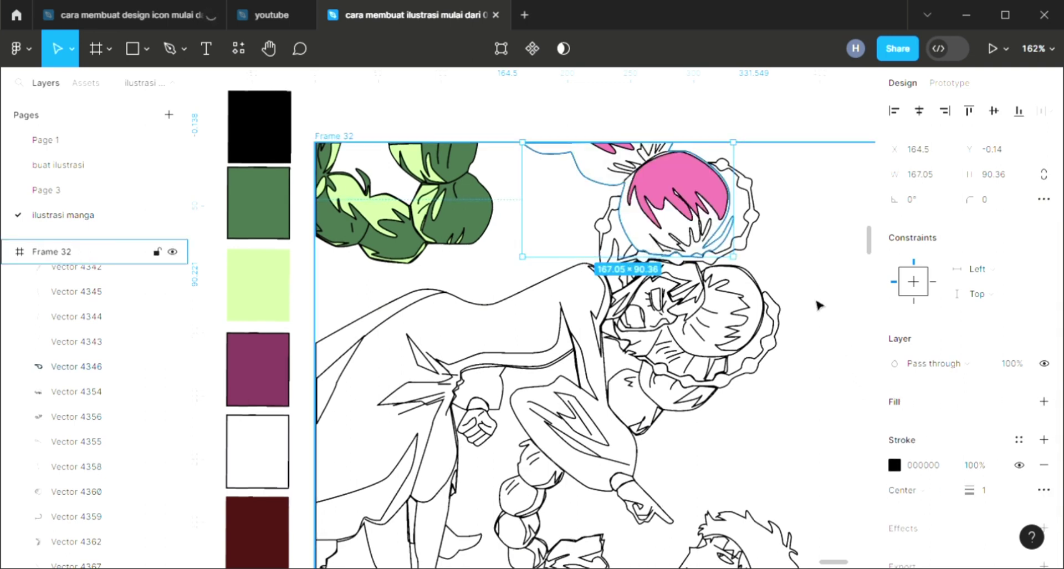
Fill the jagged highlight of the lower round bun with the pink D76EA1 sampled from the upper bun.
click(805, 295)
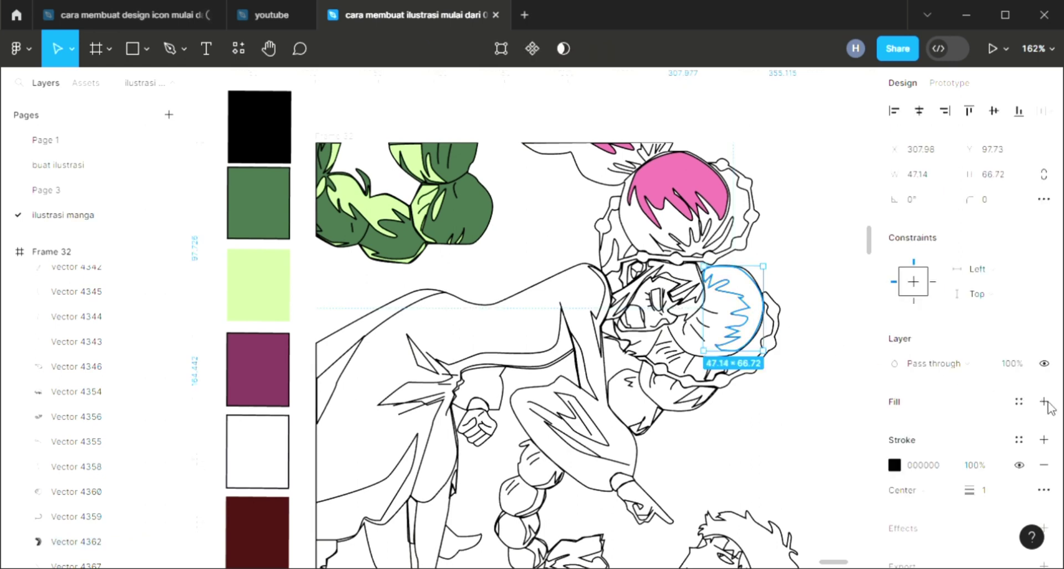
key(i)
click(690, 209)
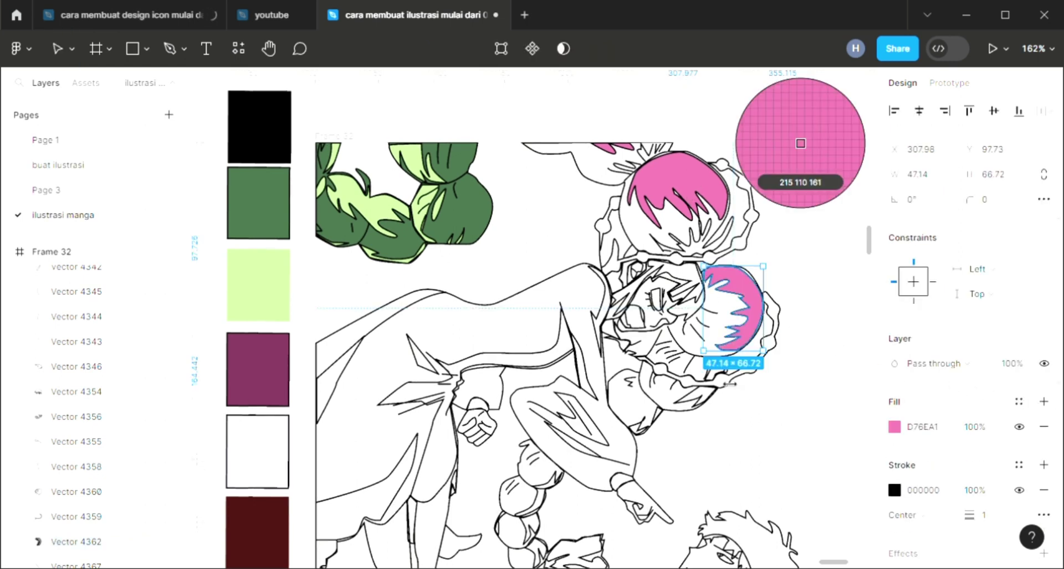
click(773, 416)
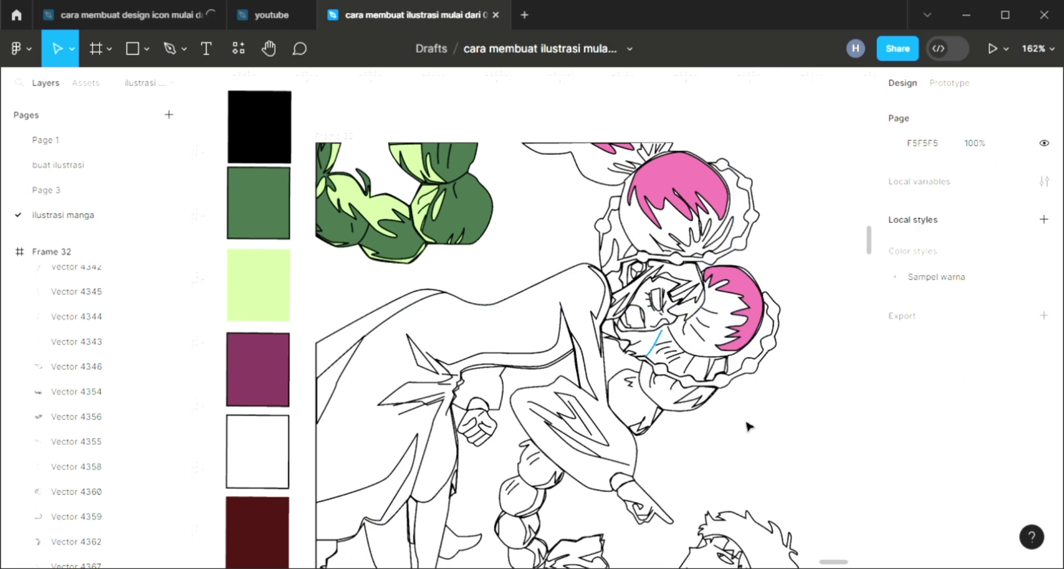
Fill the upper bun's outline shape with the purple swatch color 7B3658 and send it behind its highlights.
click(733, 233)
click(1043, 401)
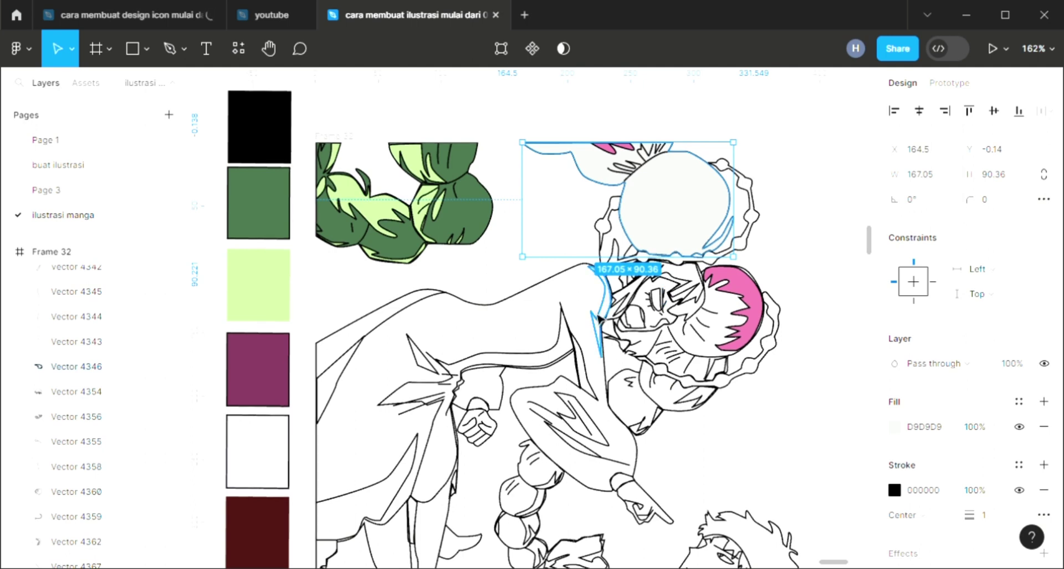
key(ctrl+shift+[)
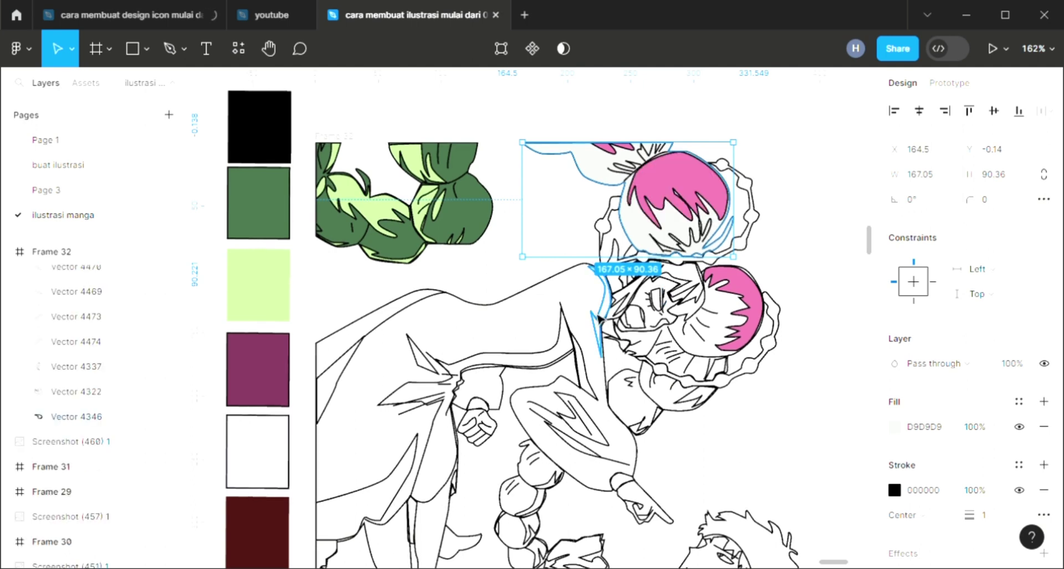
key(i)
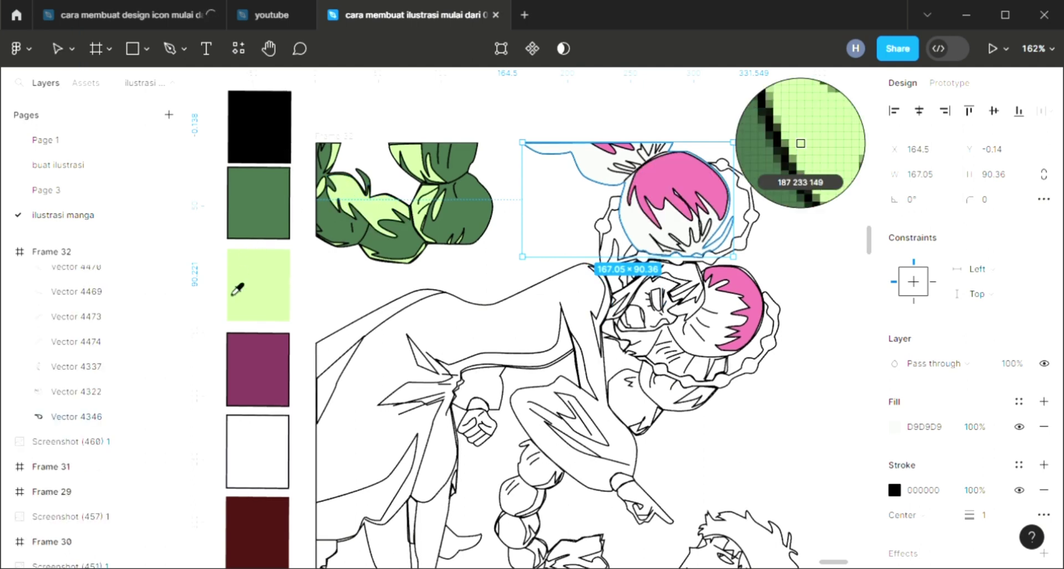
click(267, 368)
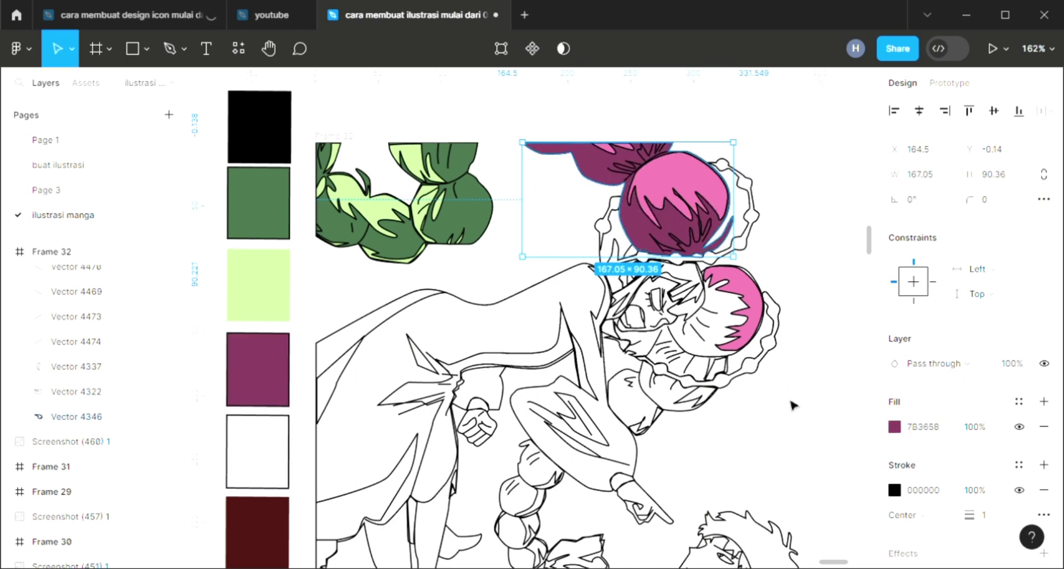
key(Escape)
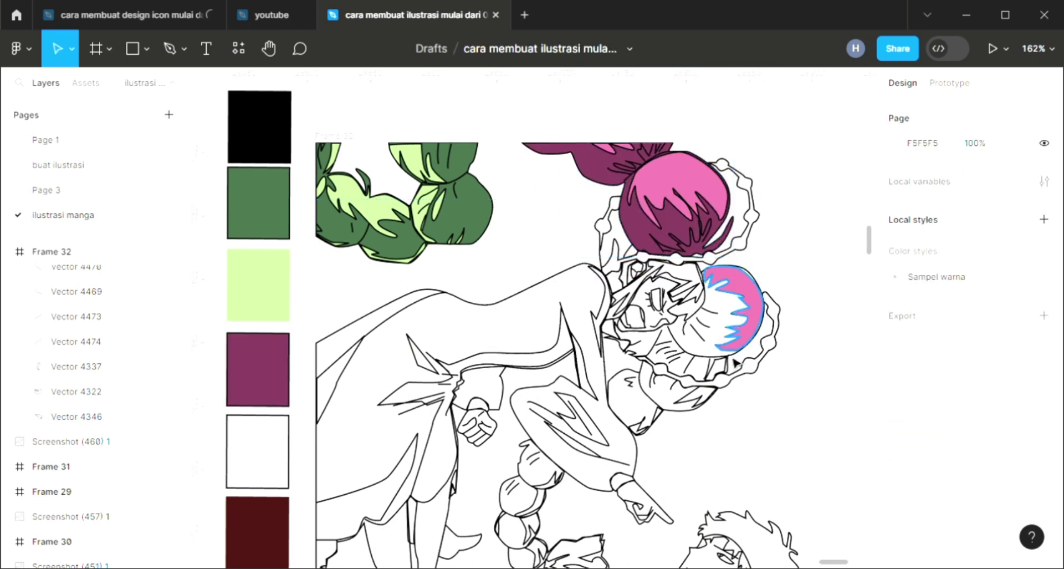
click(703, 366)
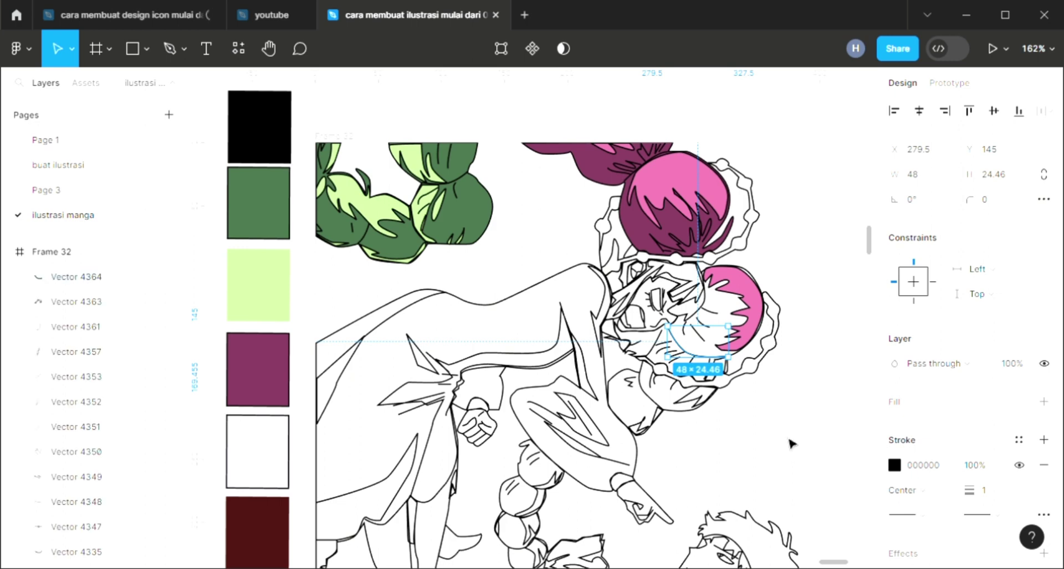
click(794, 445)
scroll(788, 414, down, 1)
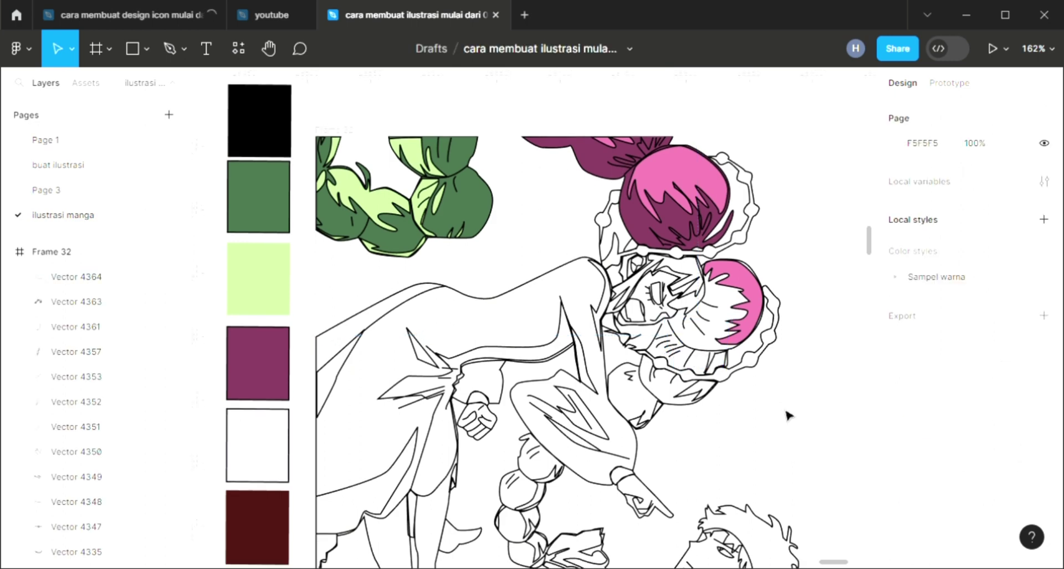
Fill the large beaded trim around the upper bun with the white swatch color EFE6F6.
click(738, 254)
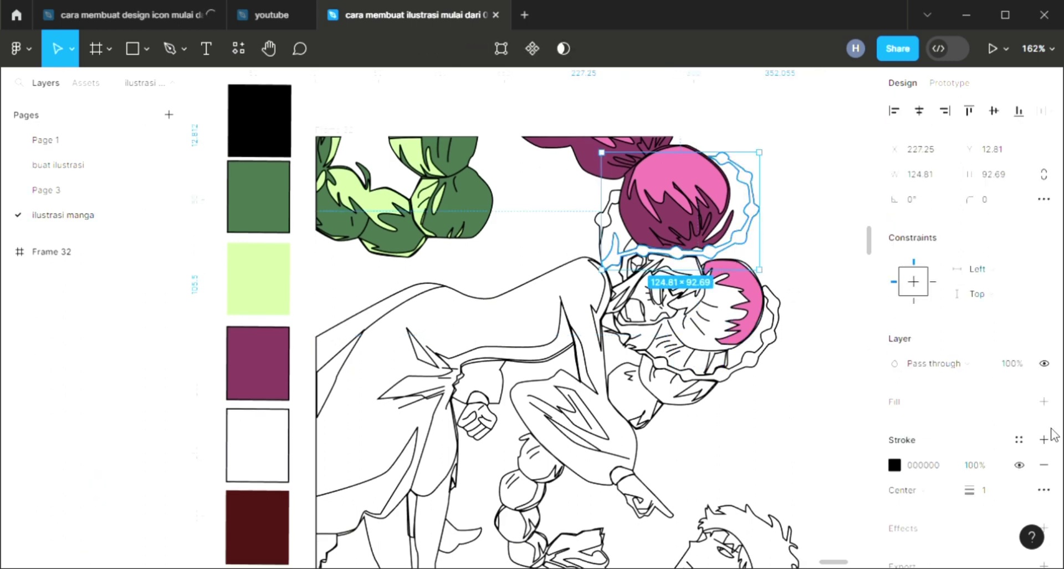
click(1043, 401)
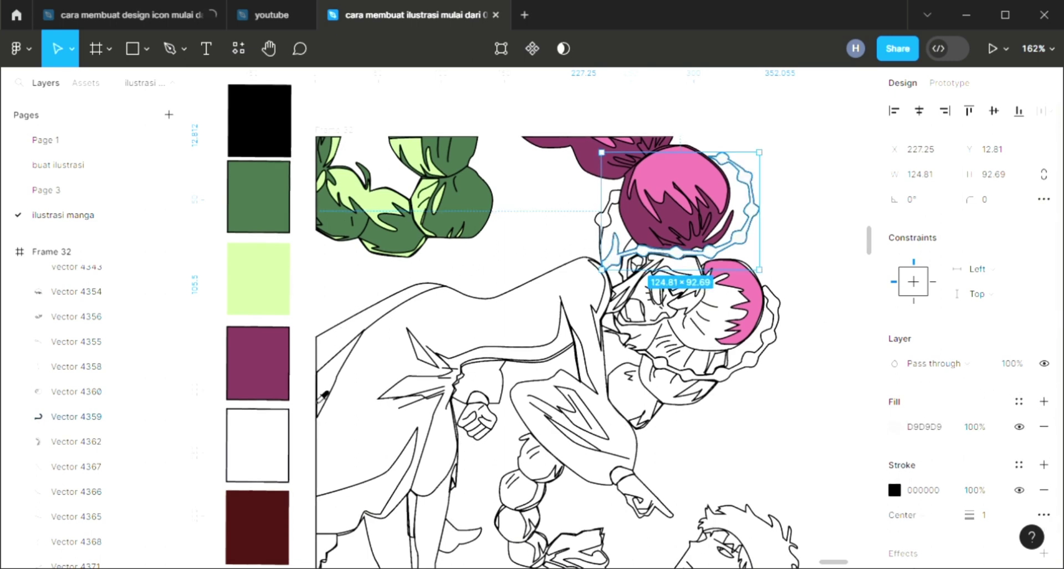
key(i)
click(274, 452)
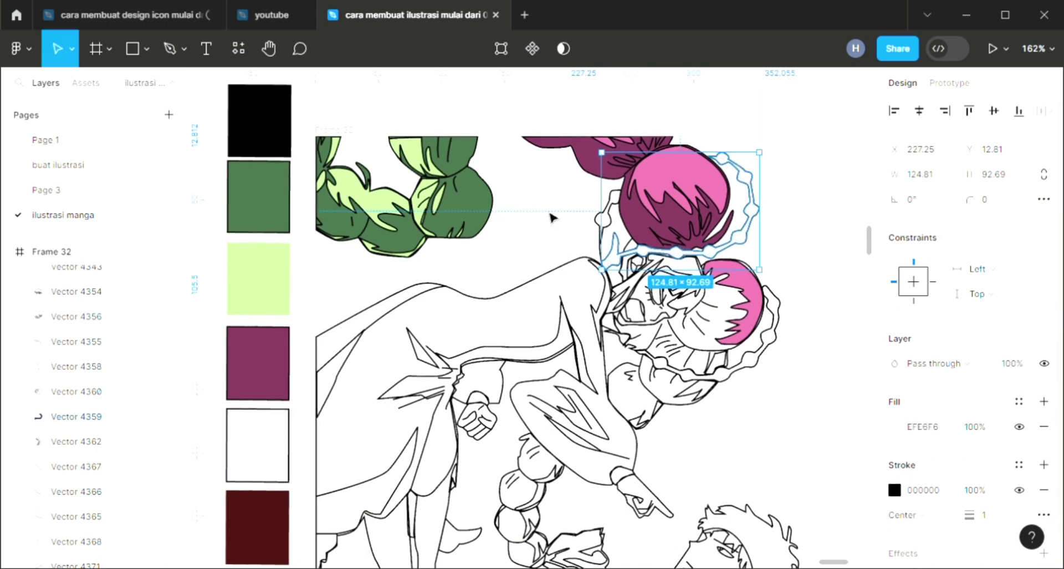
click(553, 217)
Fill the short beaded trim piece on the upper bun's left side with the white swatch color EFE6F6.
click(617, 220)
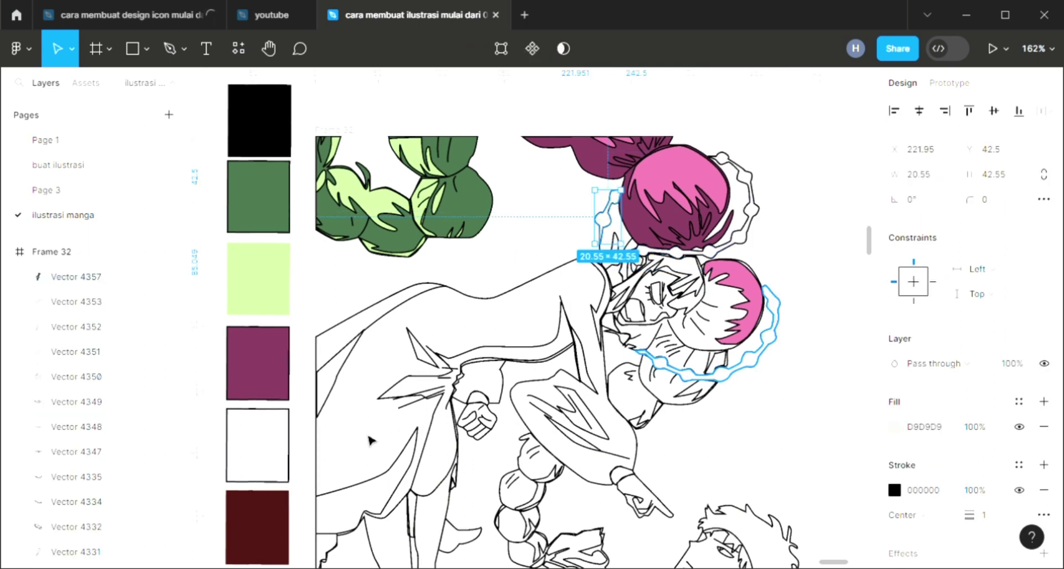
key(i)
click(272, 449)
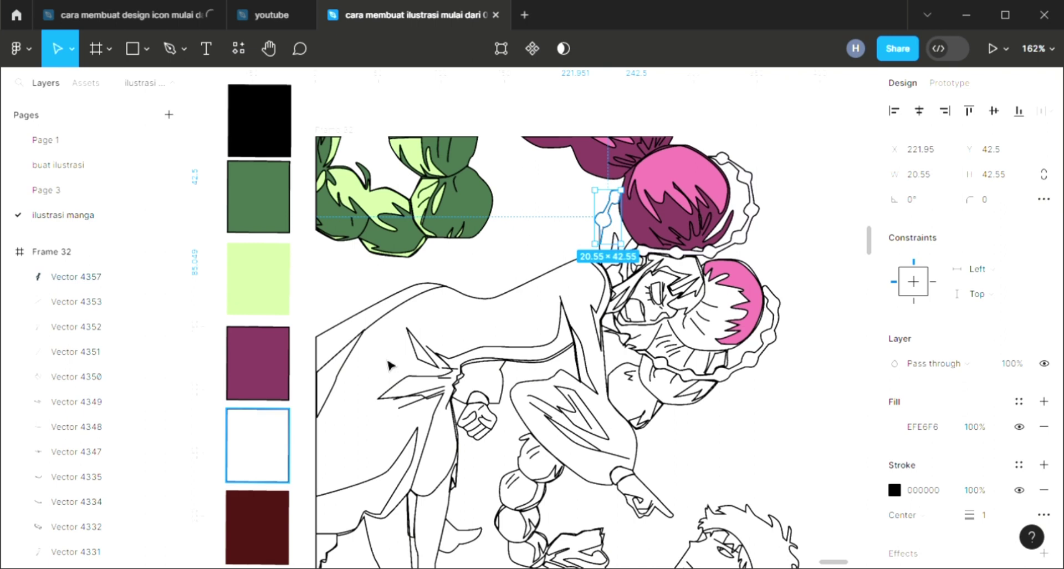
click(499, 244)
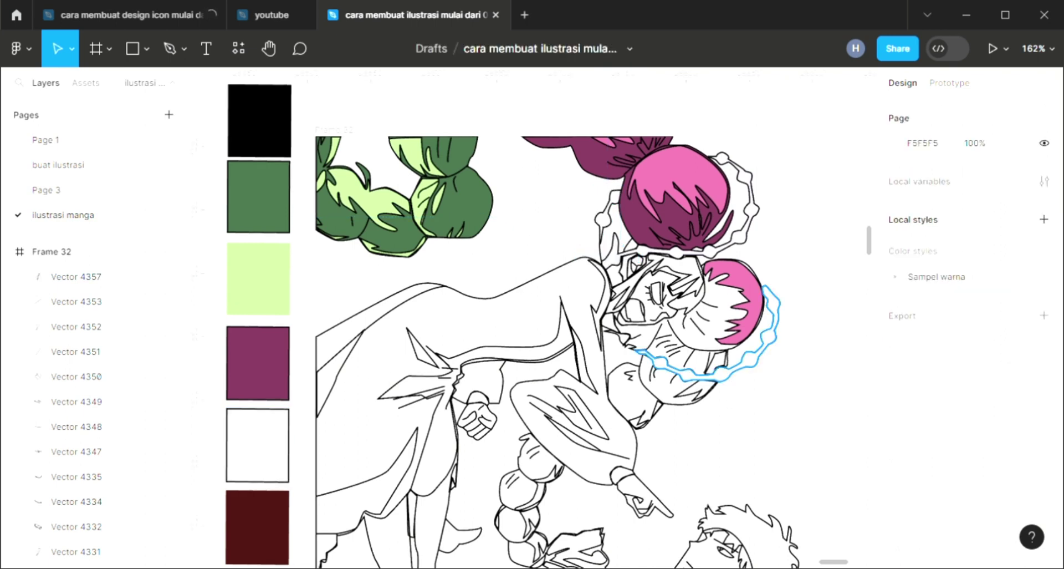
Fill the beaded trim curving around the lower bun with the white swatch color EFE6F6.
click(774, 324)
click(1044, 401)
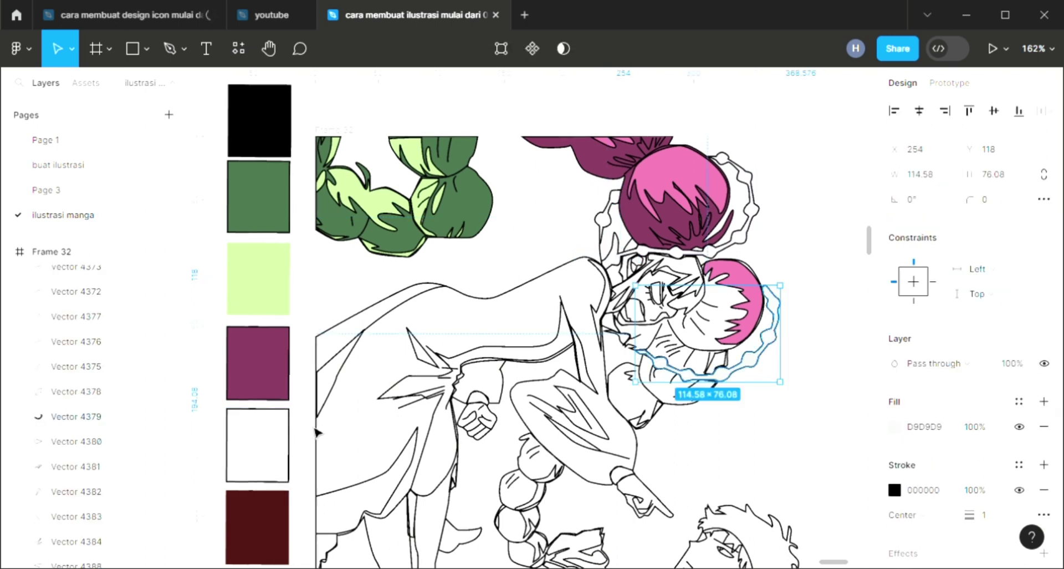
key(i)
click(700, 424)
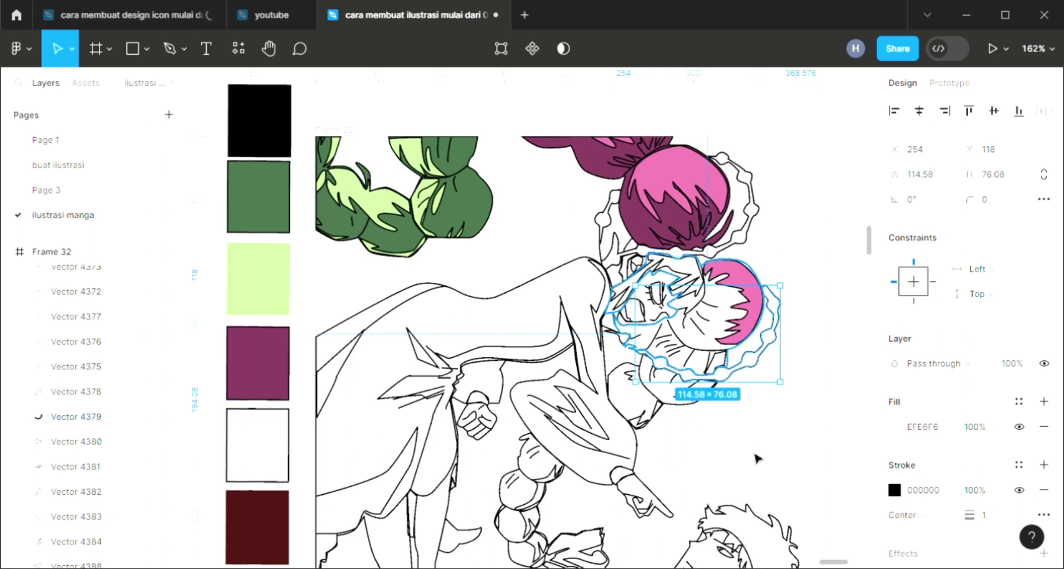
click(706, 480)
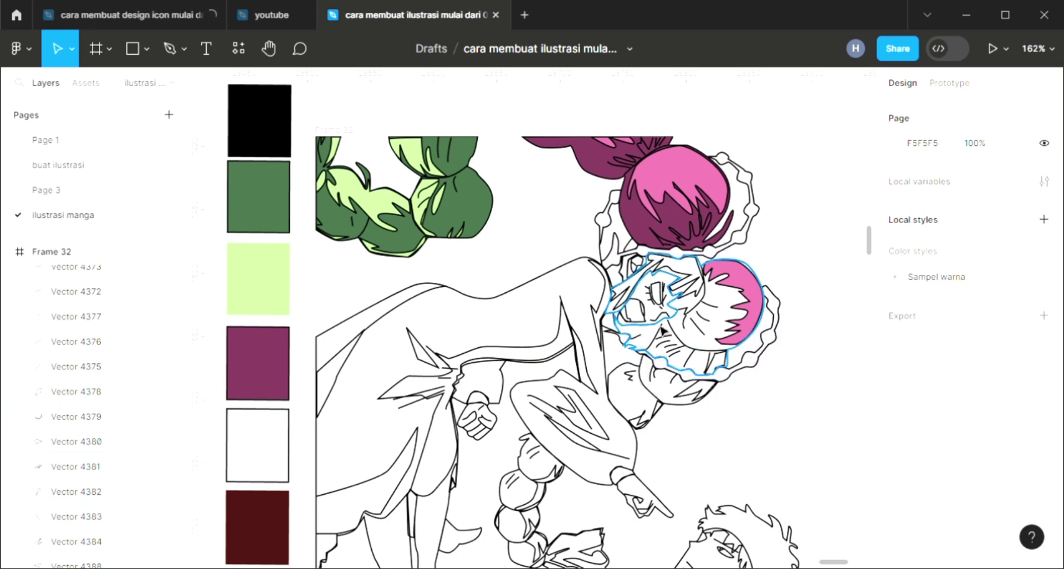
click(762, 278)
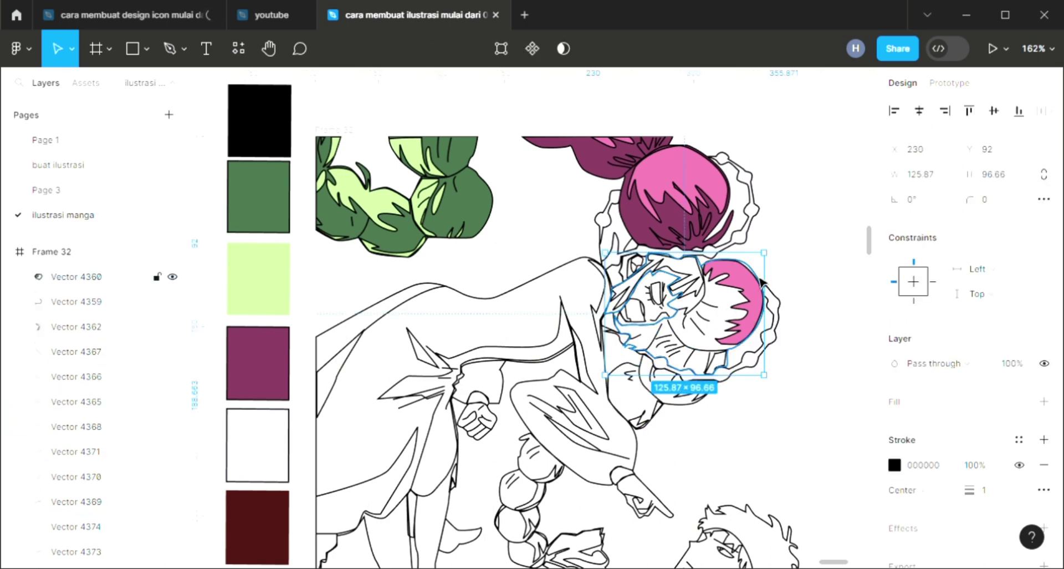
drag(764, 340, 815, 369)
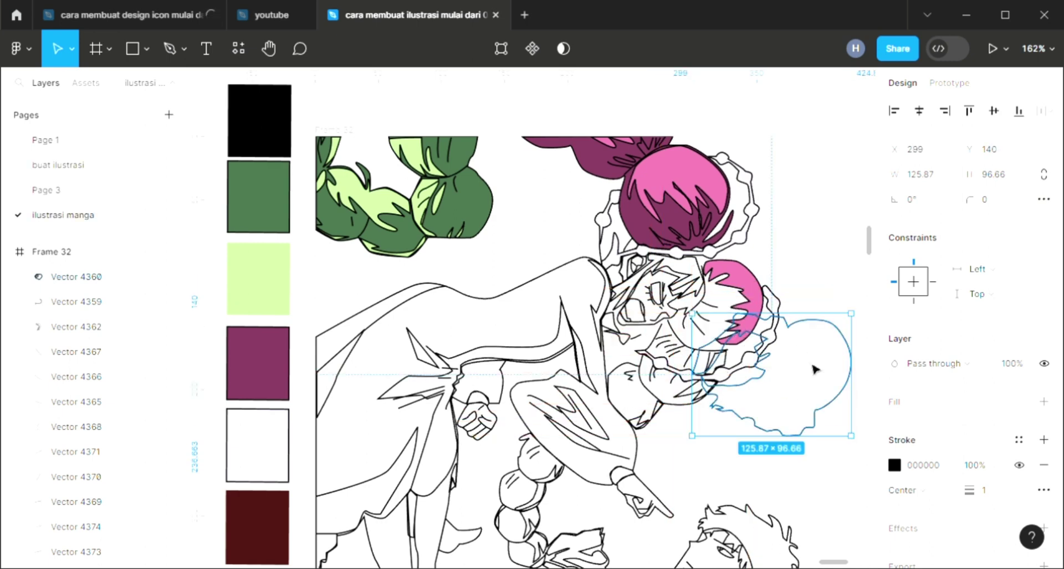
key(ctrl+z)
click(814, 365)
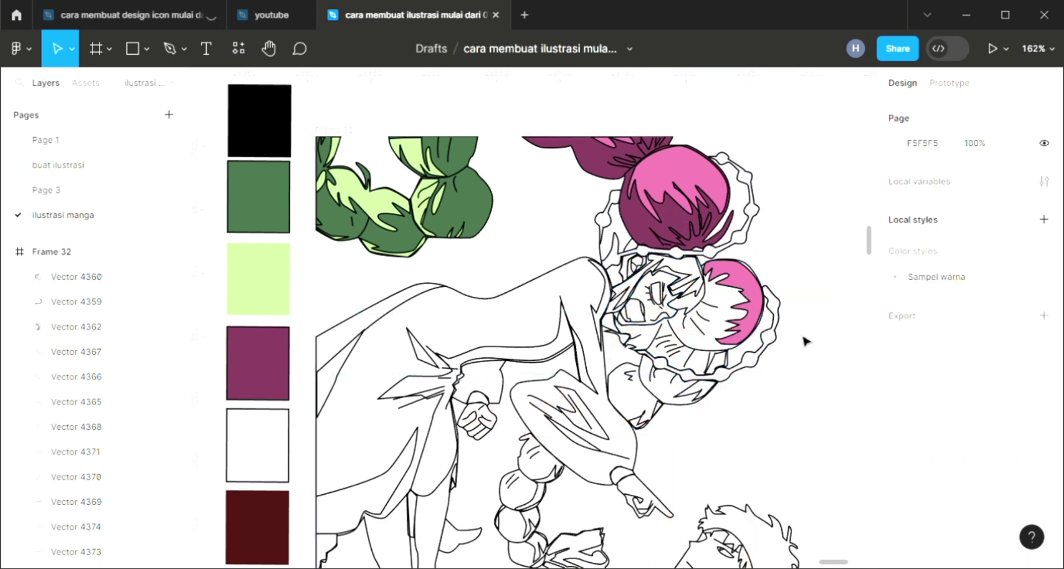
Fill the outline shape of the hair and lower bun with purple 7B3658 sampled from the upper bun and send it to the back.
scroll(654, 380, up, 2)
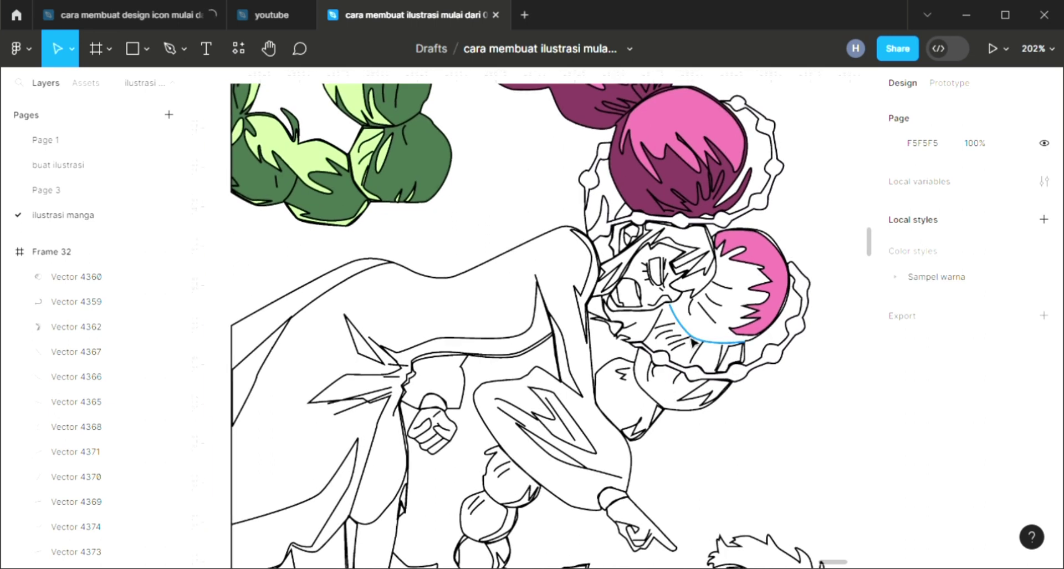
scroll(692, 342, up, 1)
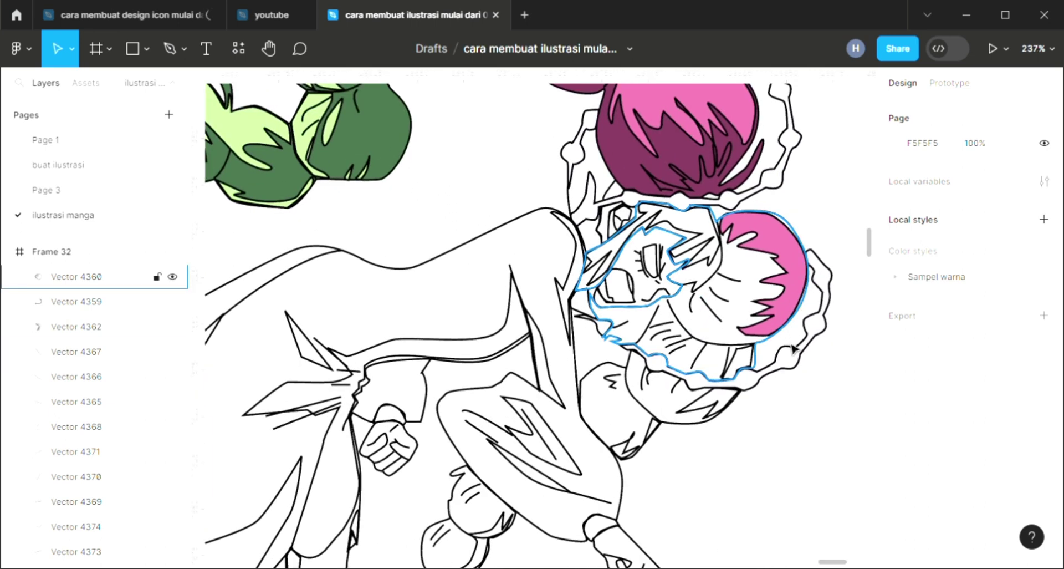
click(604, 325)
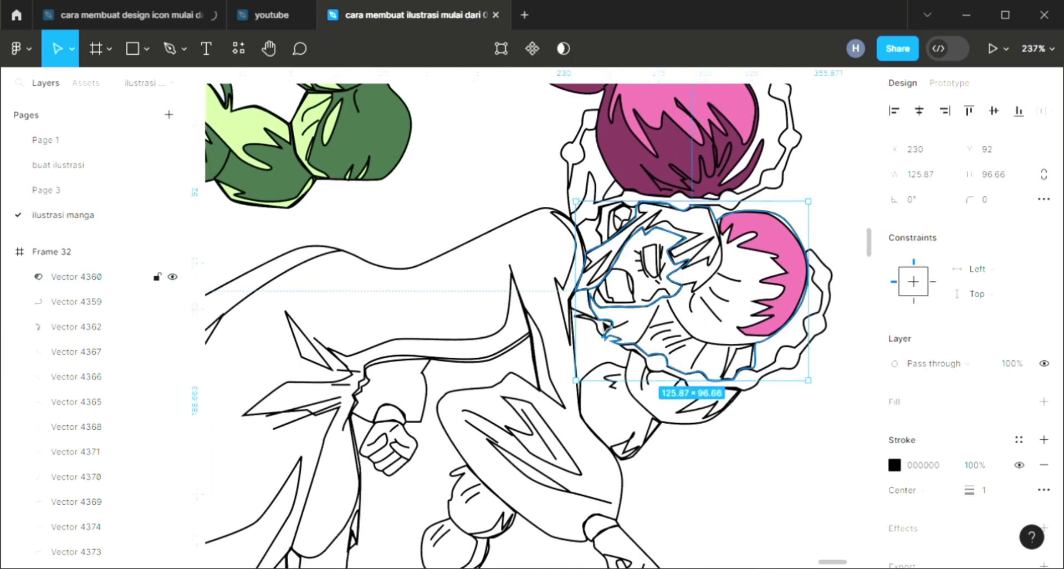
click(1044, 401)
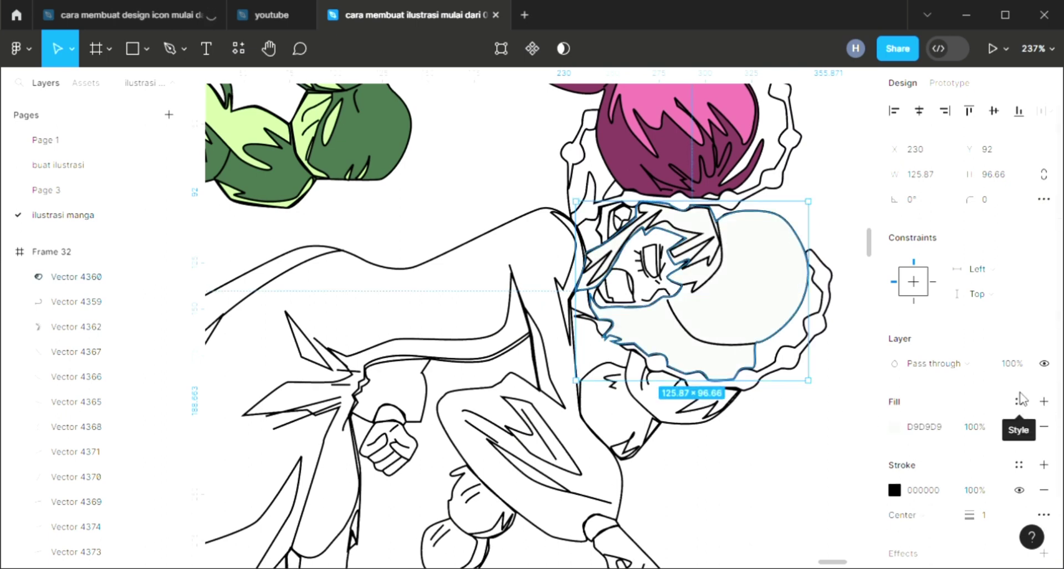
key(ctrl+shift+[)
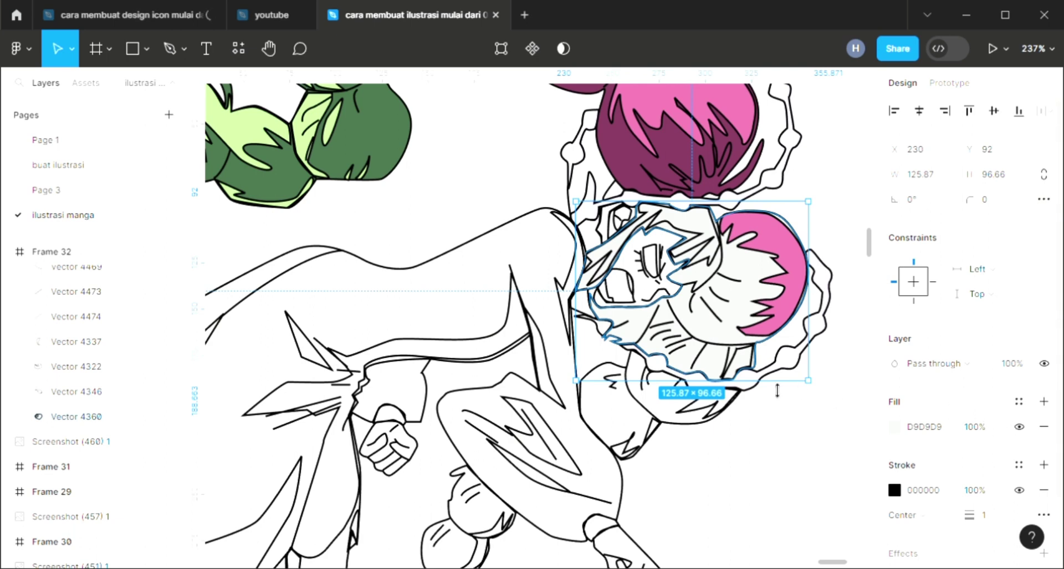
scroll(759, 407, up, 1)
key(i)
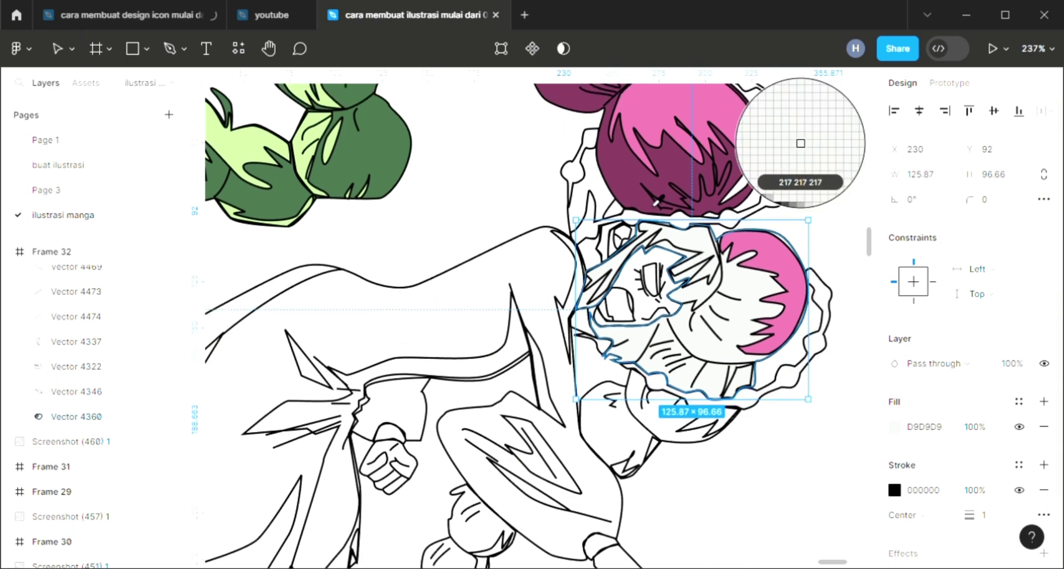
click(656, 201)
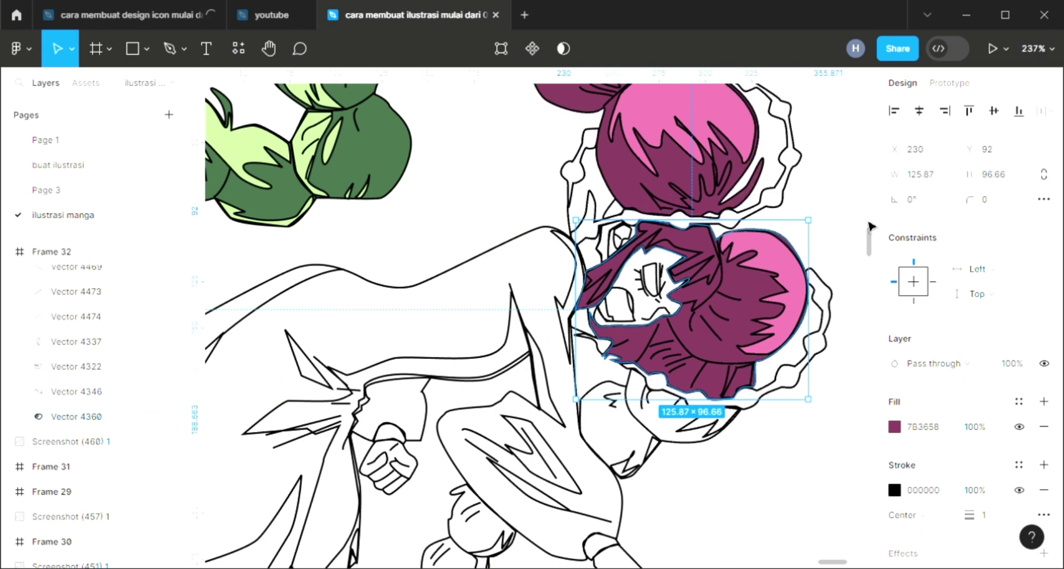
click(845, 245)
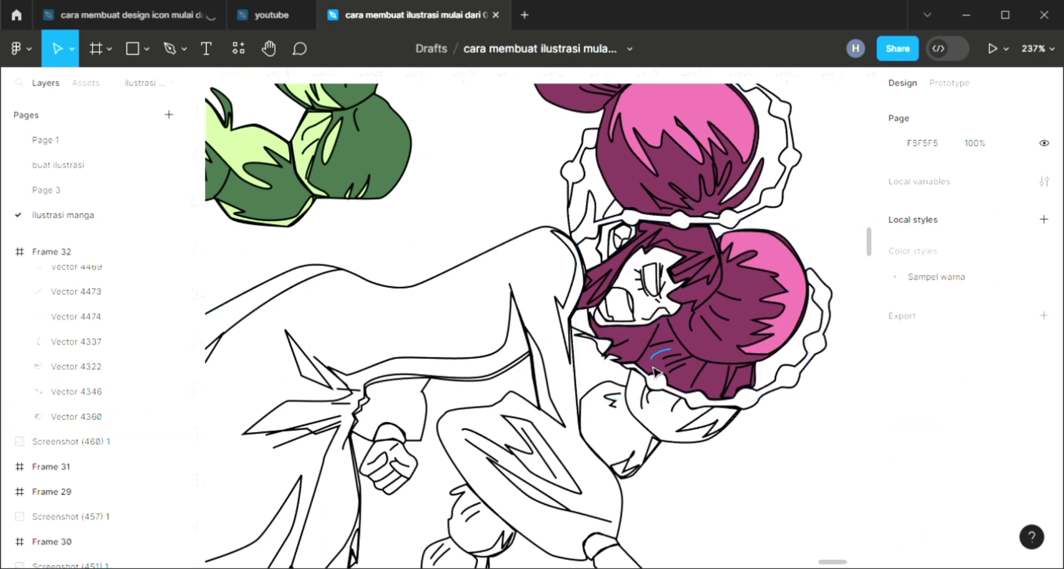
Fill the jagged highlight on the hair ball below the beaded trim with the sampled bun pink, D76EA1.
scroll(663, 409, down, 1)
click(724, 396)
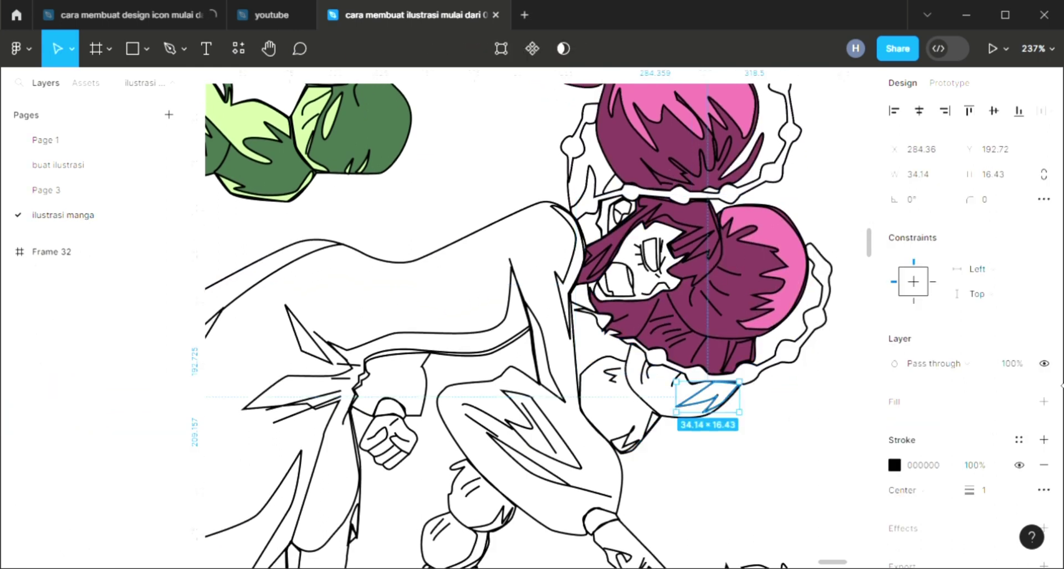
click(1044, 402)
key(i)
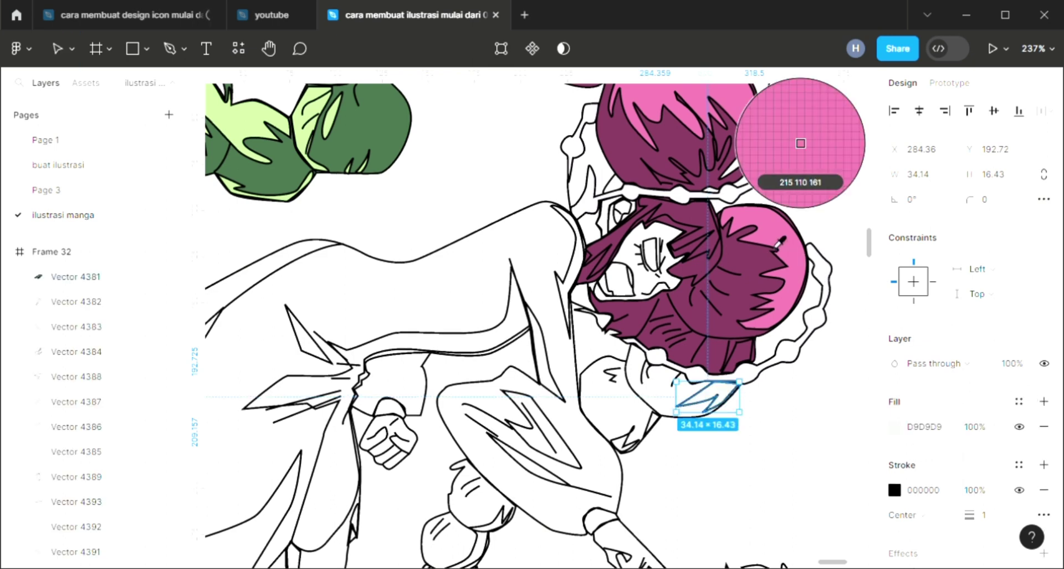
click(781, 249)
Fill the narrow sliver and the jagged tip highlight on the lowest hair ball with the sampled pink D76EA1.
click(649, 424)
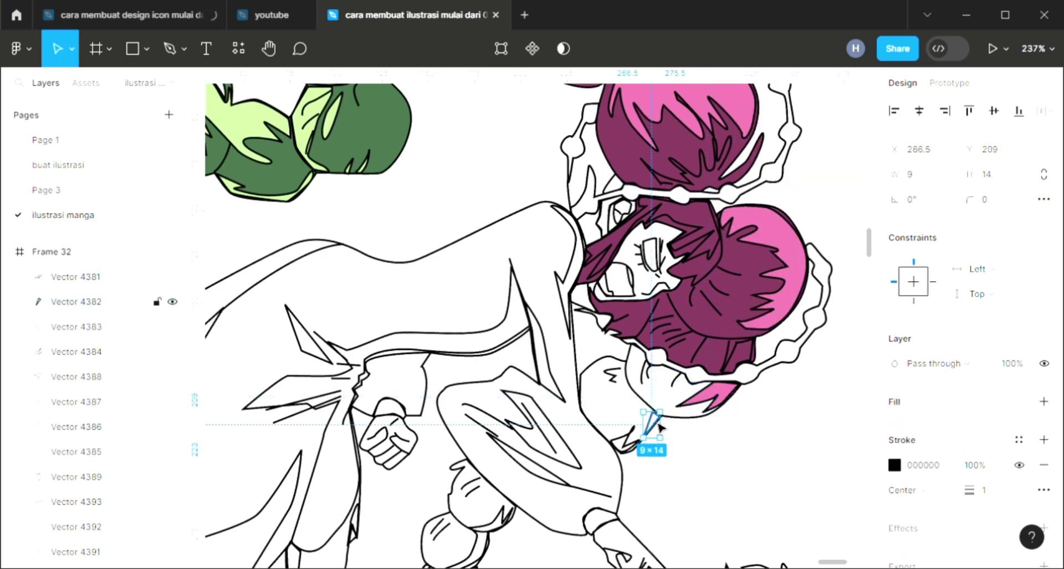
click(1044, 401)
key(i)
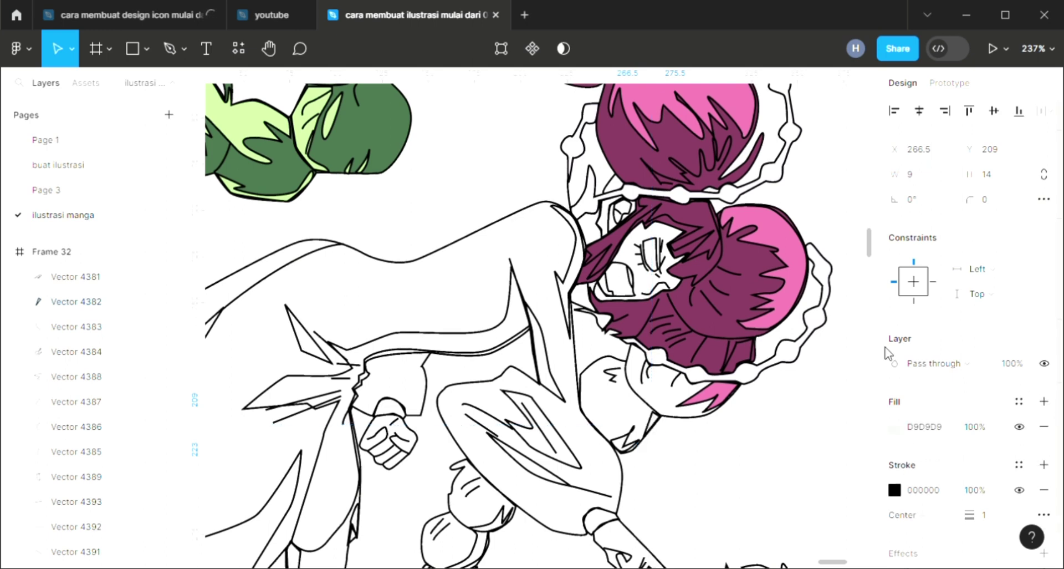
click(798, 140)
click(635, 439)
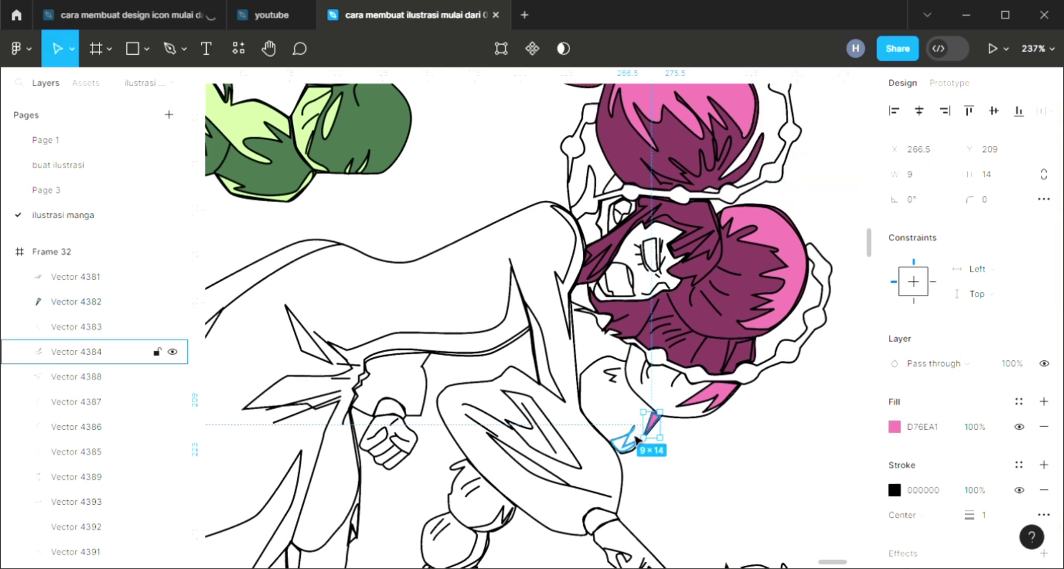
click(1044, 401)
key(i)
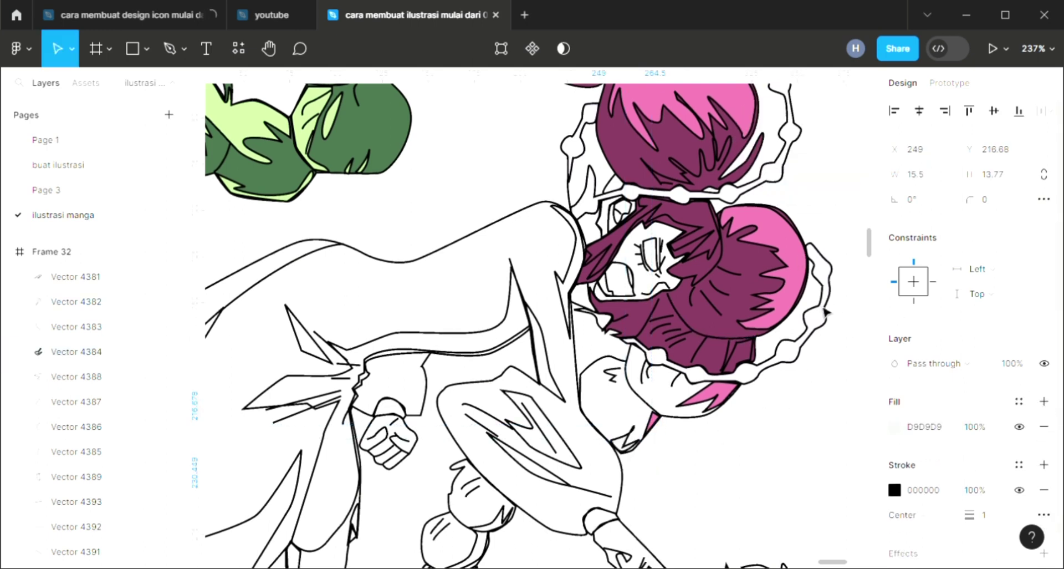
click(801, 141)
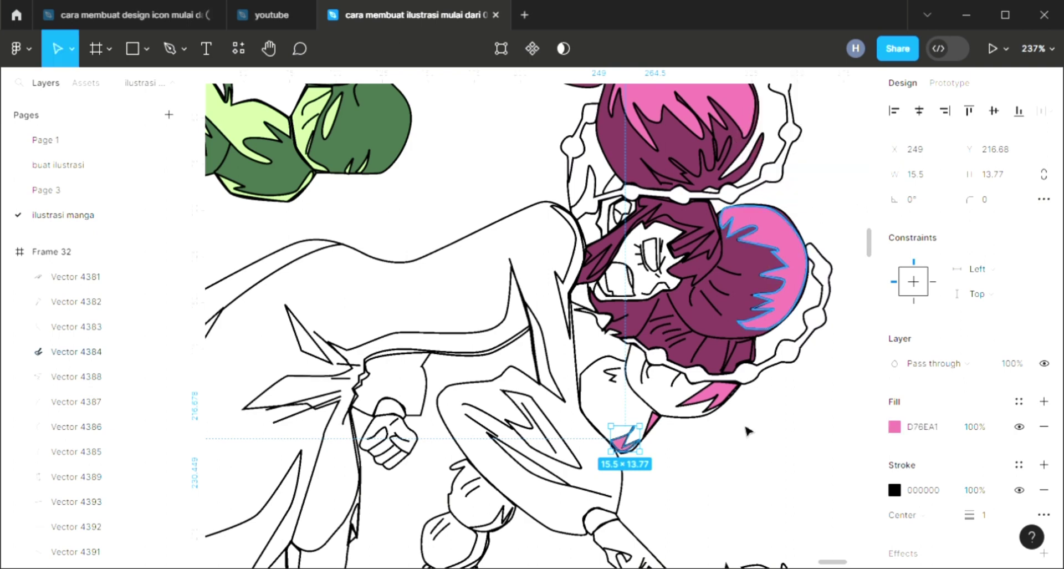
Fill the outline shape of the two hair balls below the trim with the sampled purple and send it behind their highlights.
click(675, 424)
click(675, 424)
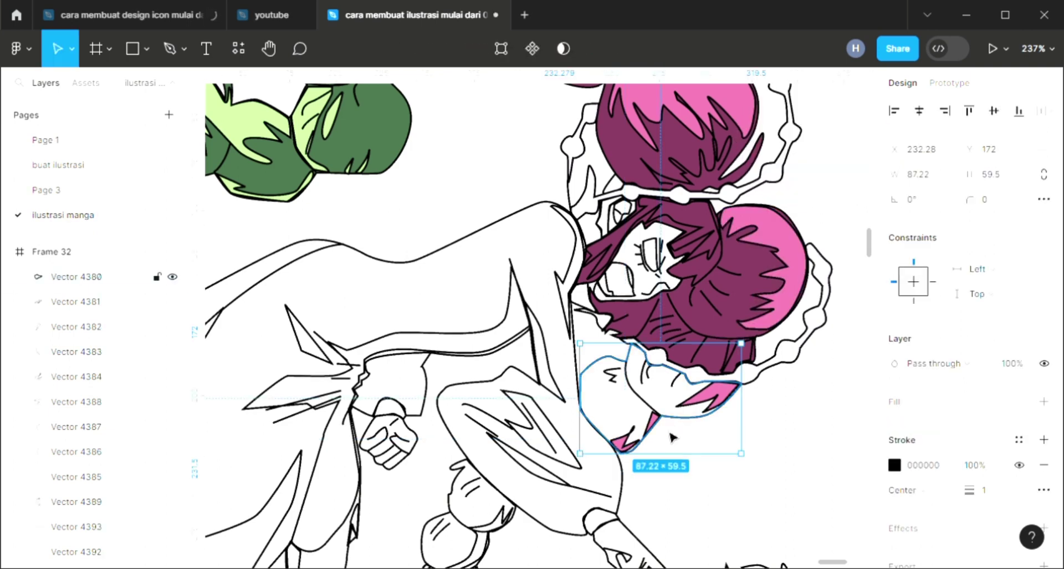
click(1044, 402)
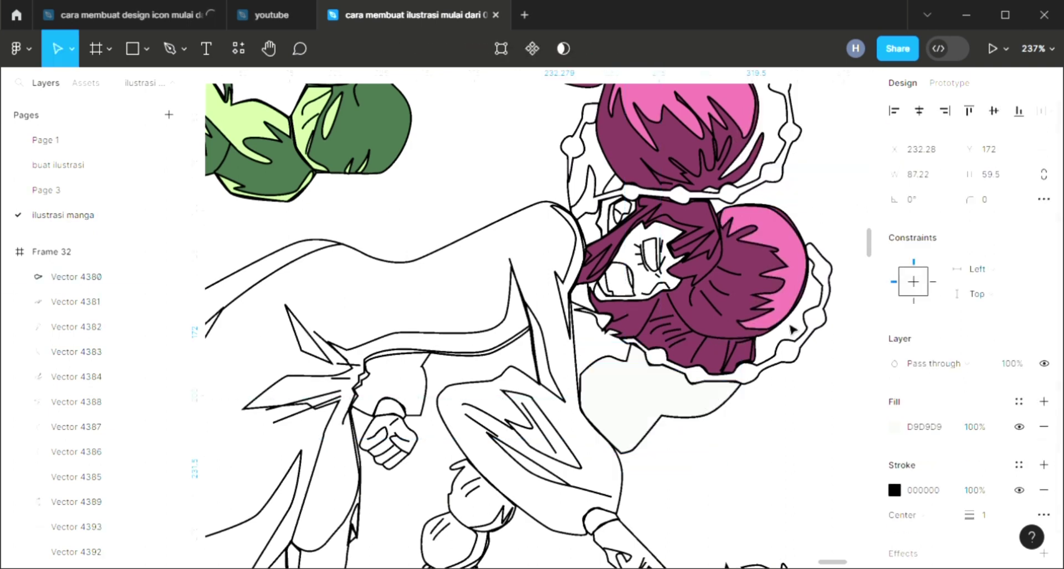
key([)
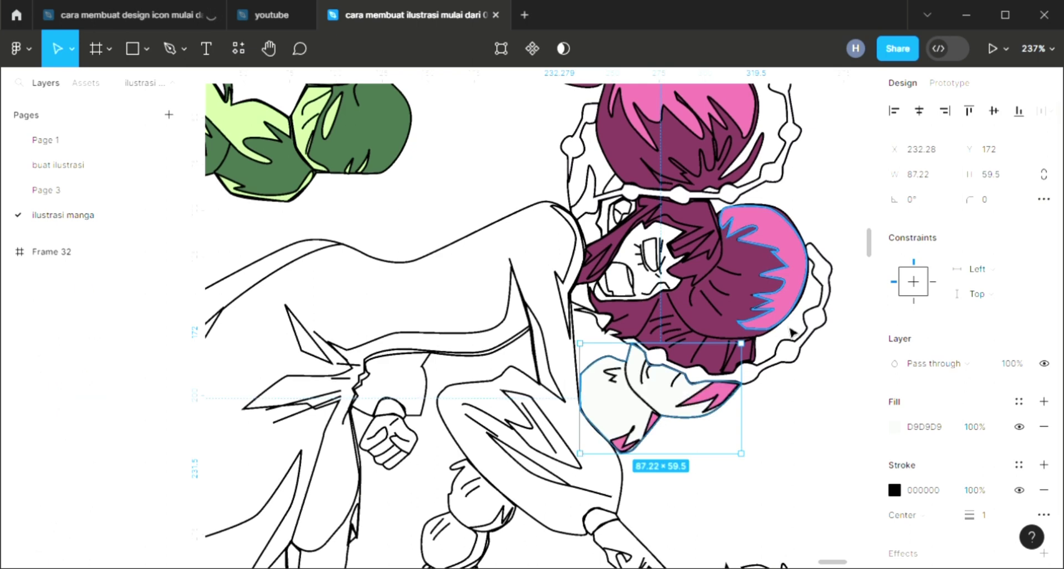
key(i)
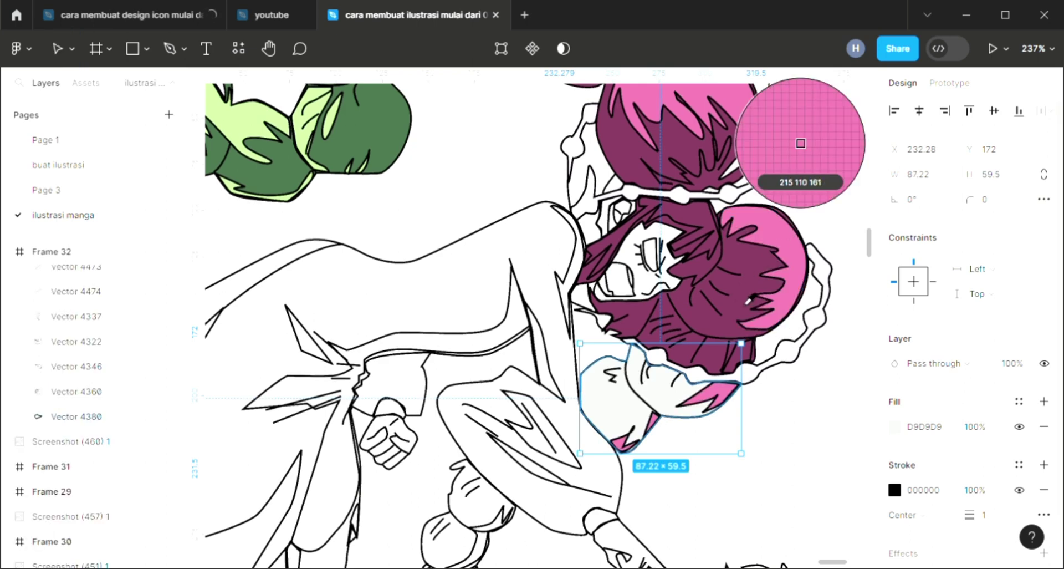
click(745, 441)
click(774, 464)
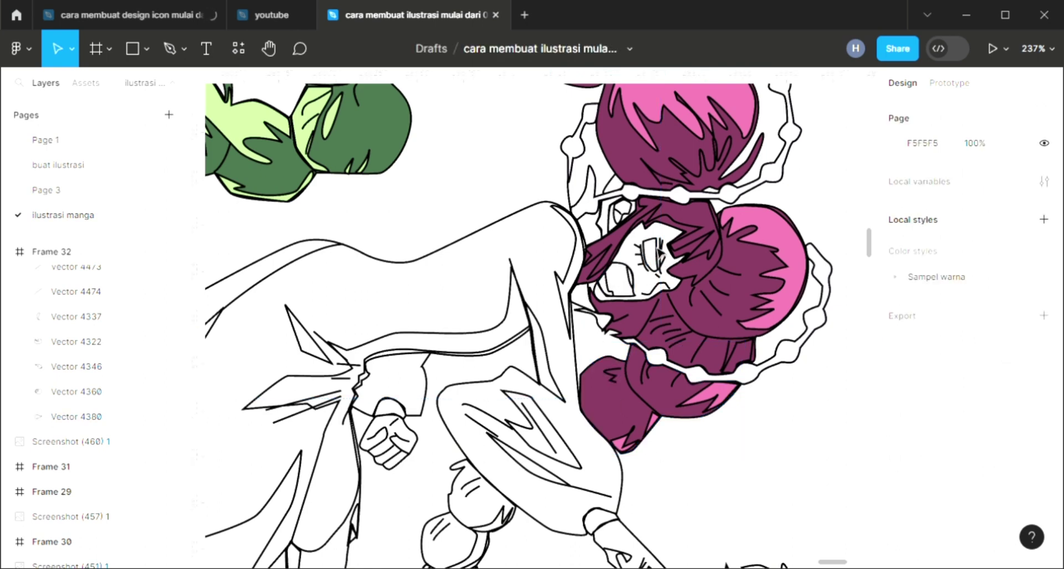
Fill the woman's eye shape with white sampled from the canvas, RGB 255 255 255.
click(651, 254)
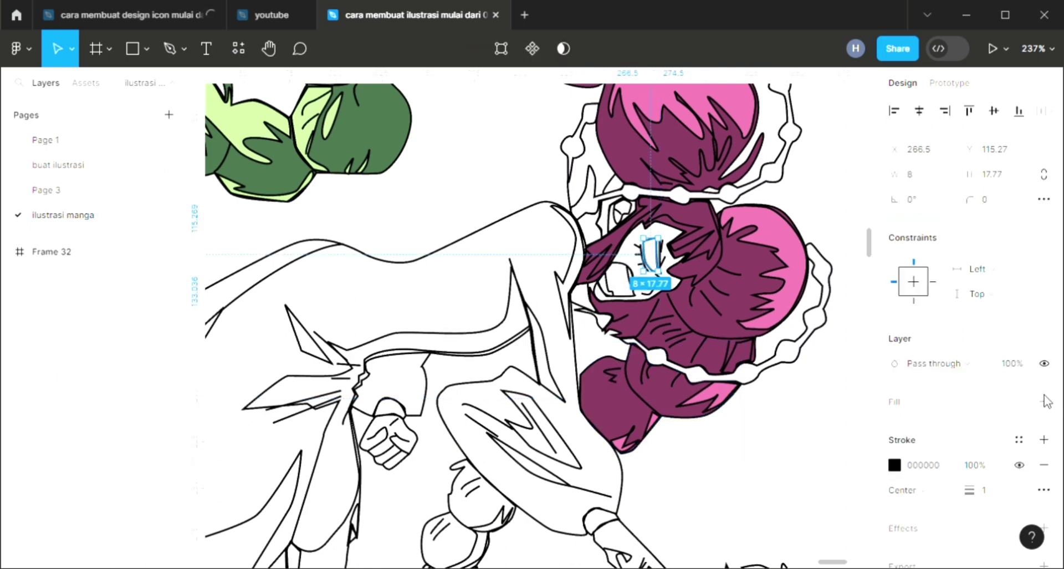
click(1043, 400)
key(i)
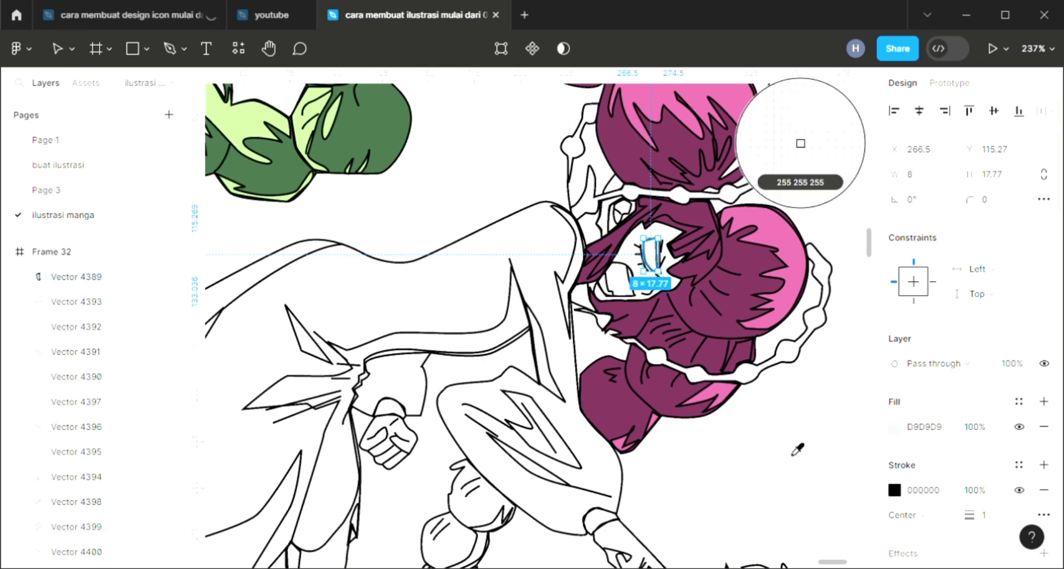
click(797, 443)
click(775, 455)
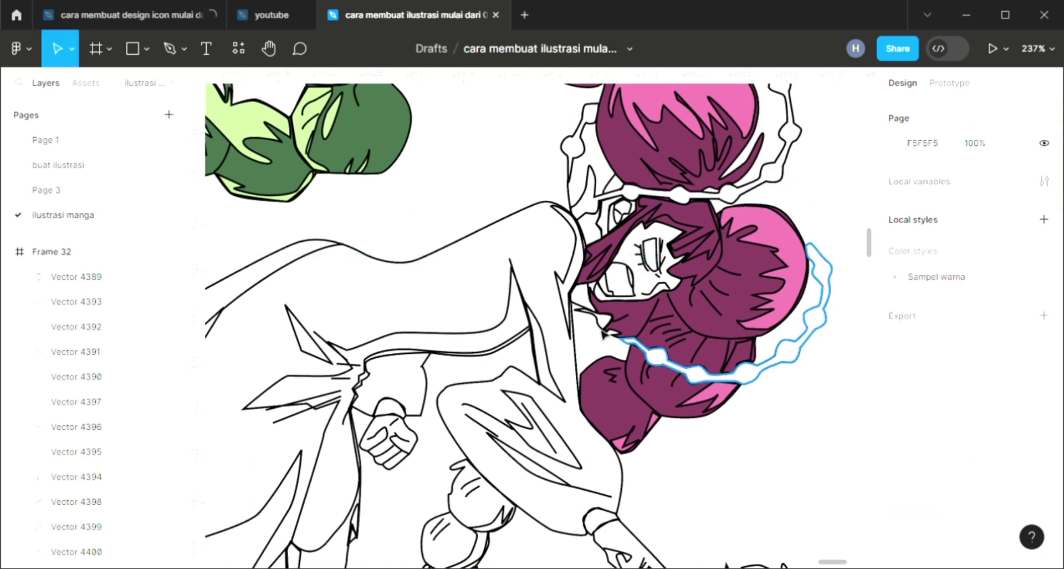
Add a D9D9D9 fill to the narrow fold shape at the cloak's shoulder beside the face.
click(561, 288)
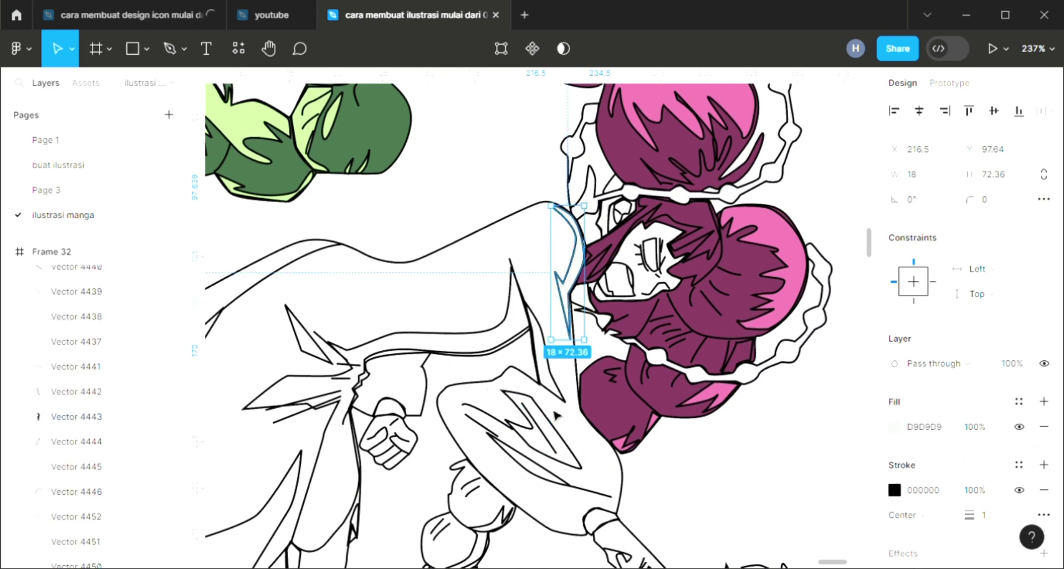
scroll(556, 415, down, 5)
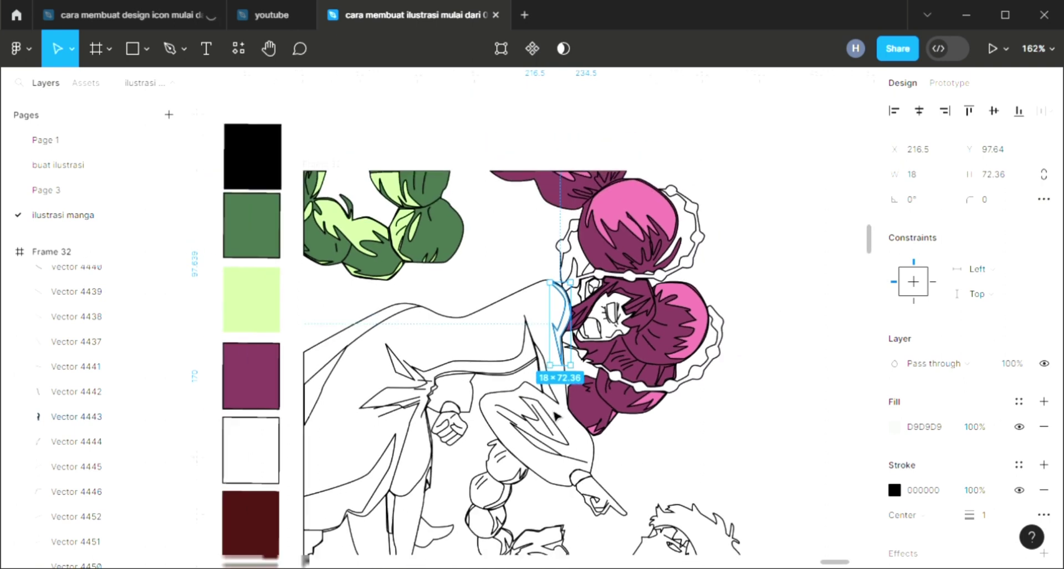
scroll(556, 415, down, 3)
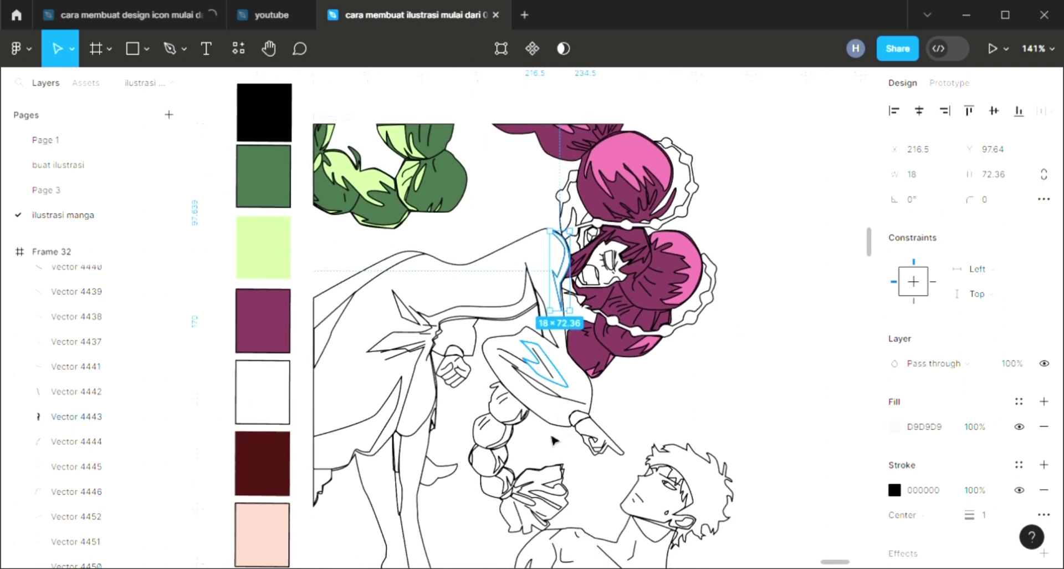
Fill the curved highlight spanning the upper balls of the hanging braid with light green BBE995 sampled from the green balls.
scroll(512, 477, up, 1)
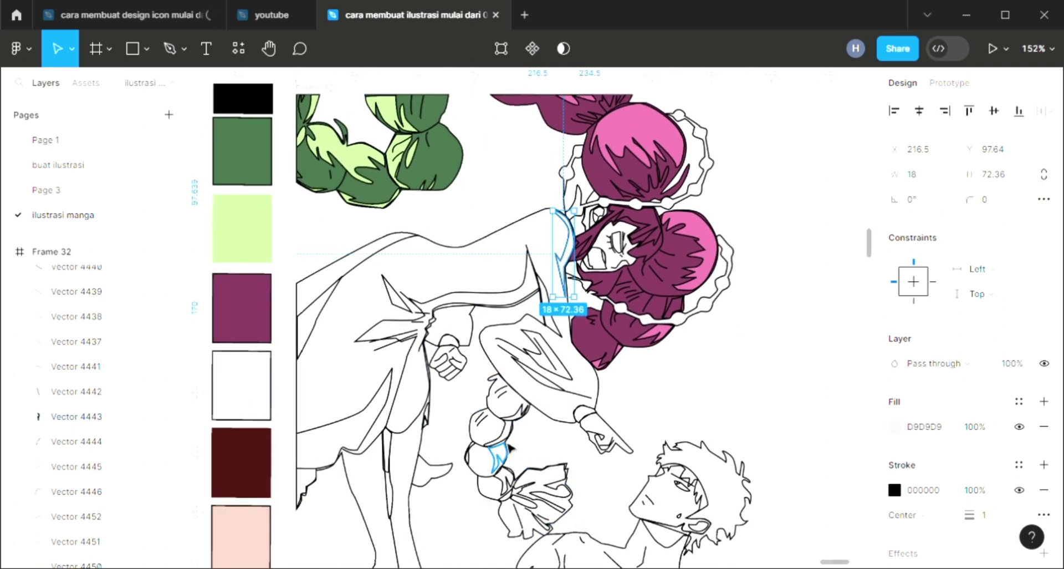
click(512, 425)
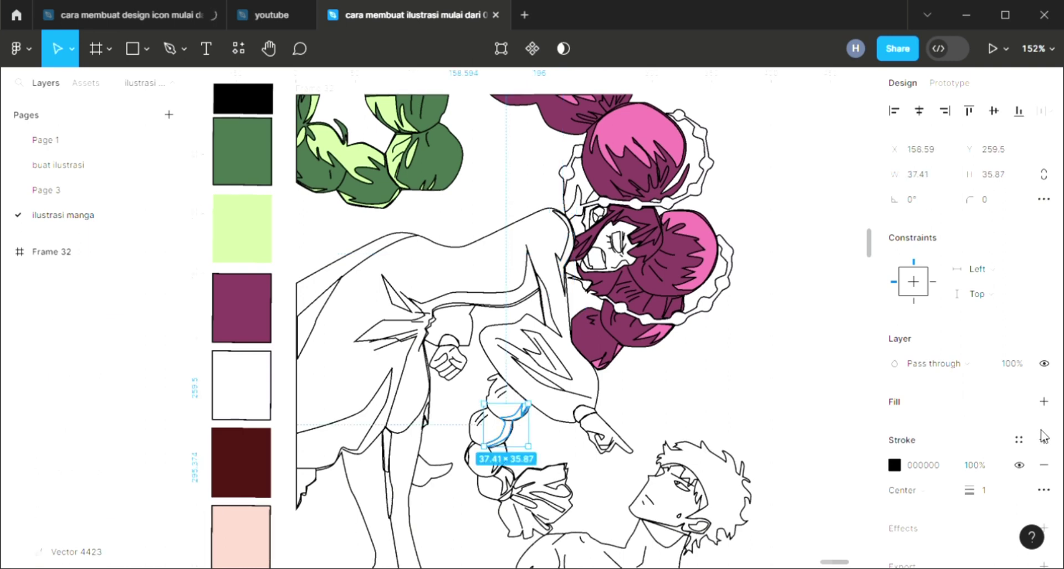
click(1044, 400)
scroll(453, 325, up, 2)
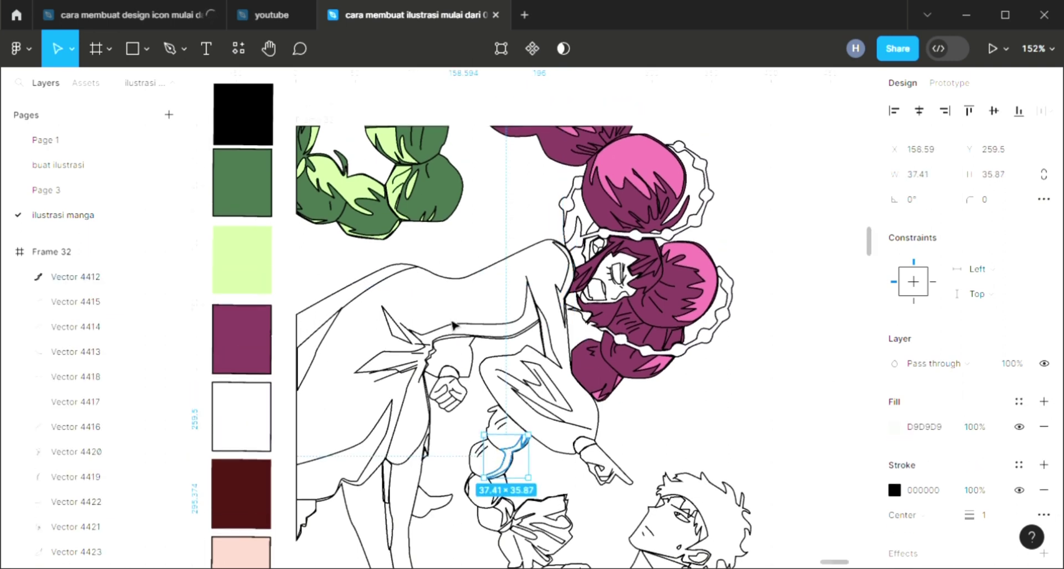
key(i)
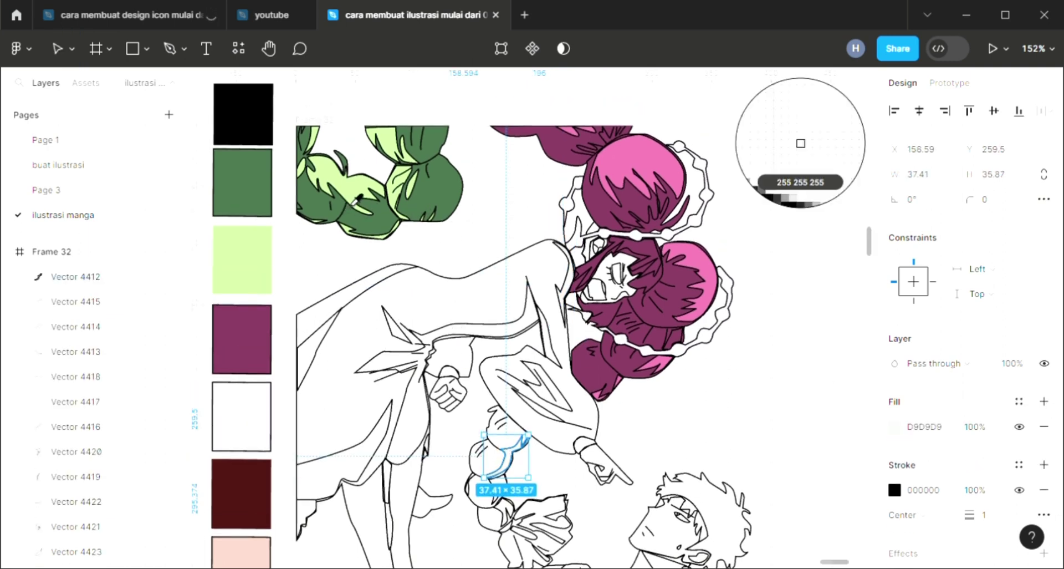
click(354, 201)
Fill the highlight on the braid's lowest ball, just above the tassel, with the sampled light green BBE995.
scroll(526, 501, down, 1)
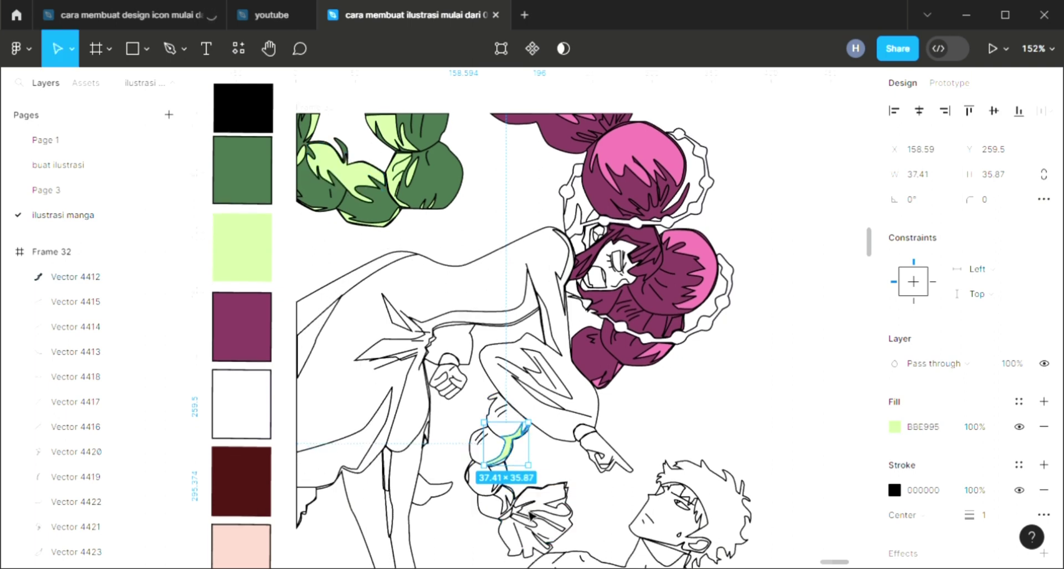
click(506, 500)
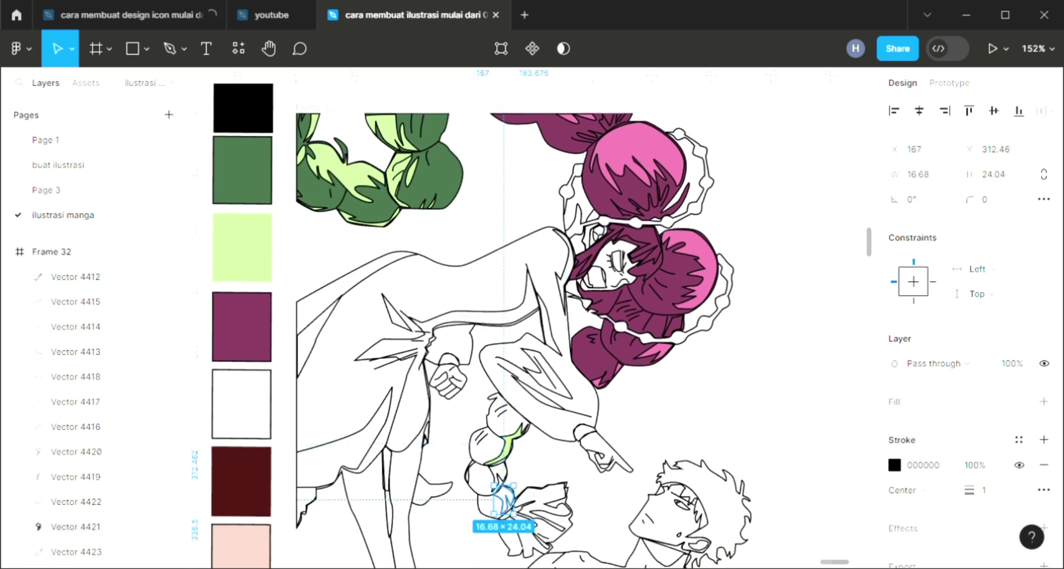
click(1044, 401)
key(i)
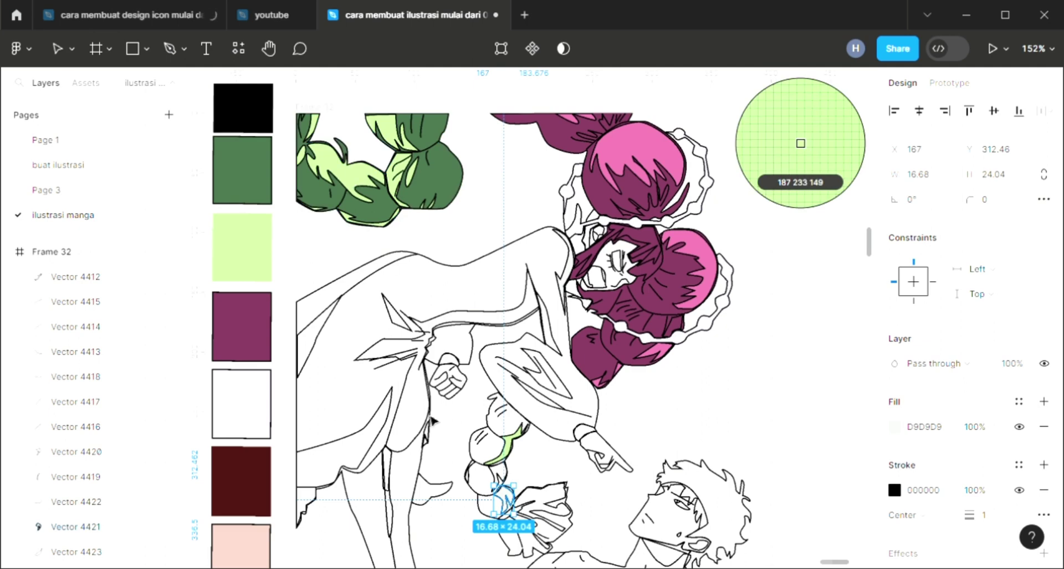
click(800, 143)
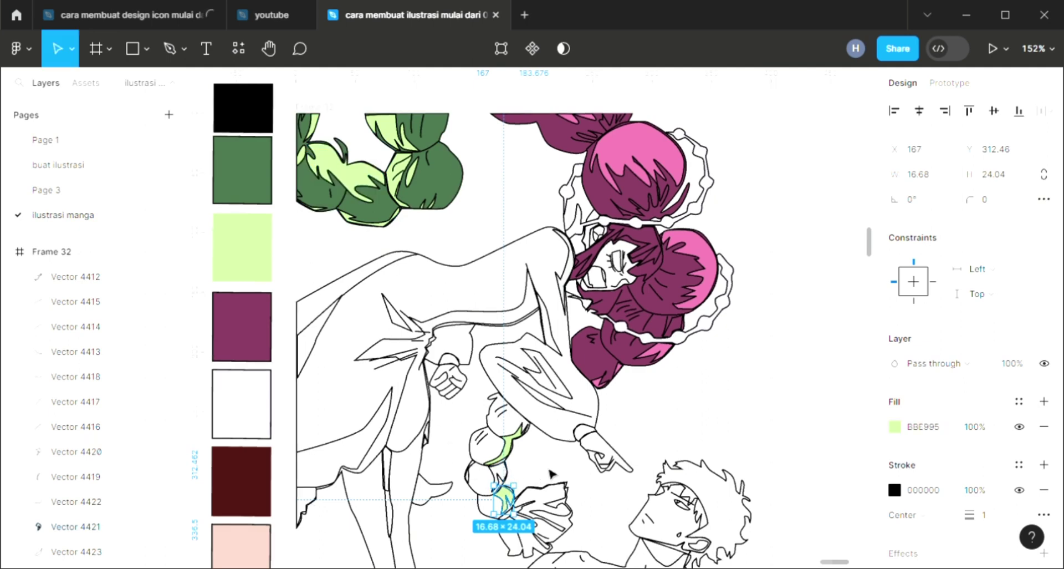
Fill the highlight on the third ball of the hanging braid with light green sampled from the existing green highlights.
click(501, 478)
click(501, 486)
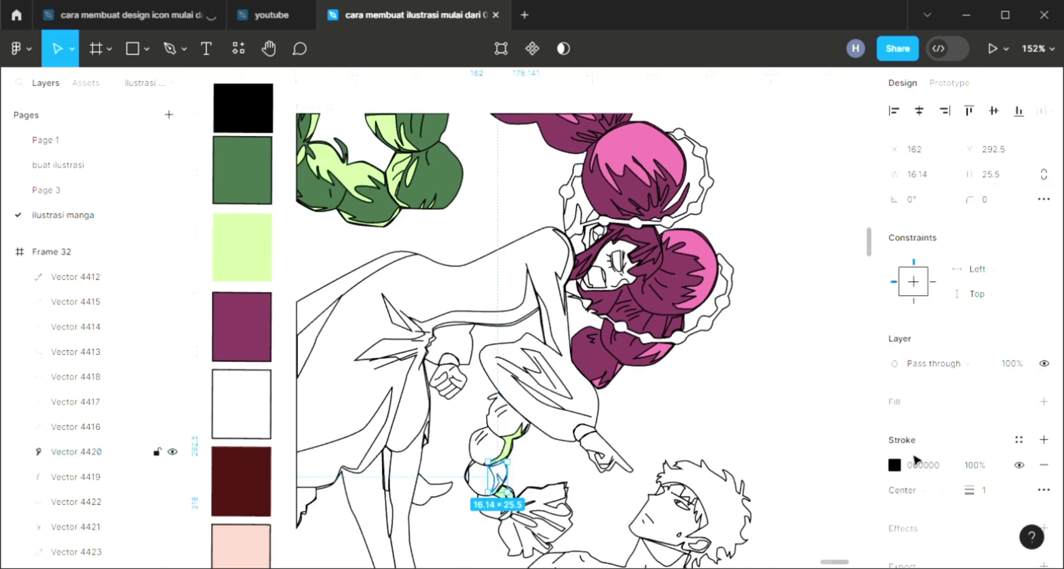
click(1044, 401)
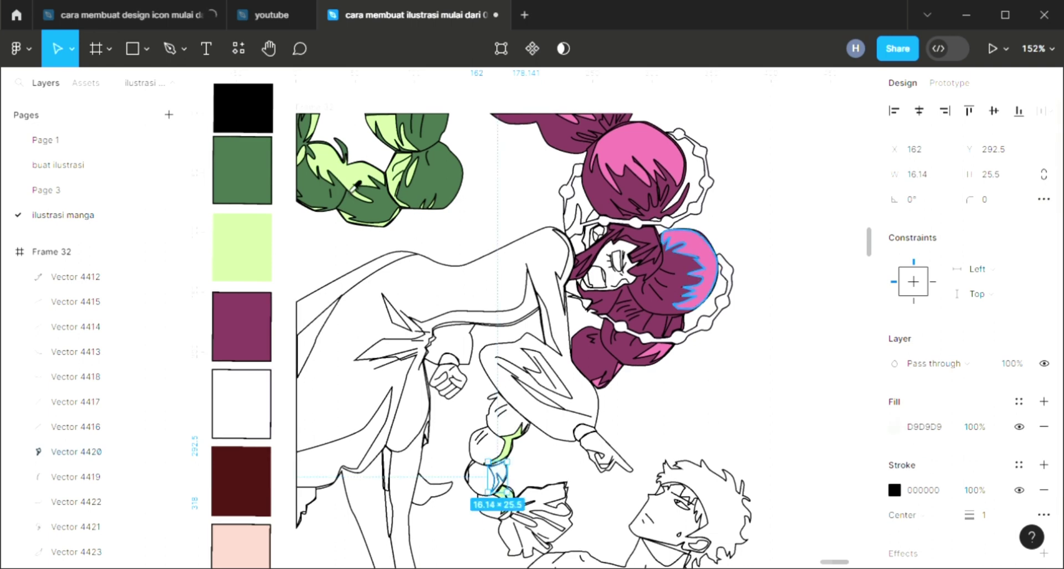
key(i)
click(533, 440)
key(Escape)
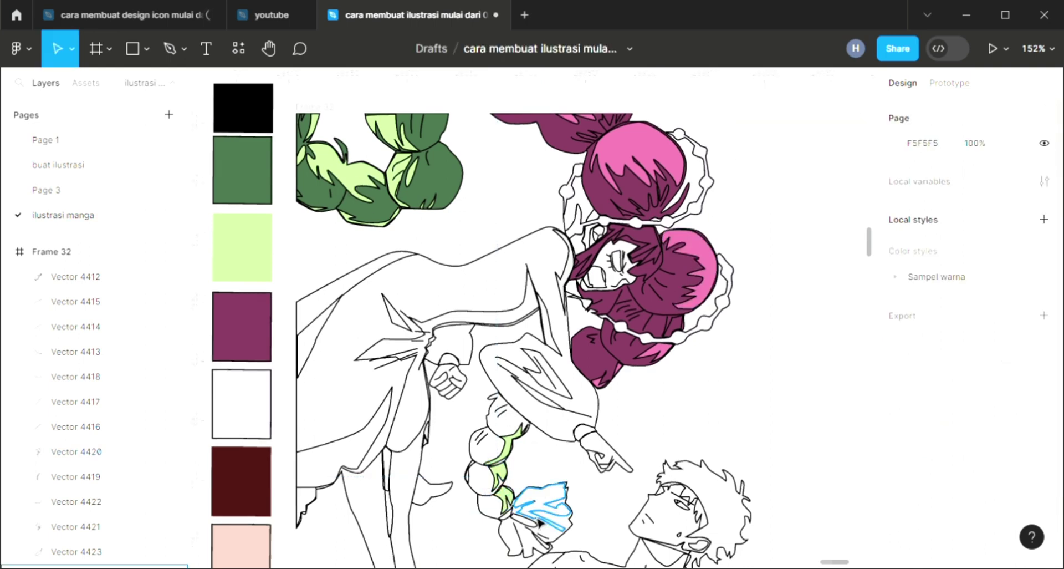
Fill the tassel's large highlight and the narrow strand highlight beneath it with the sampled light green BBE995.
click(552, 521)
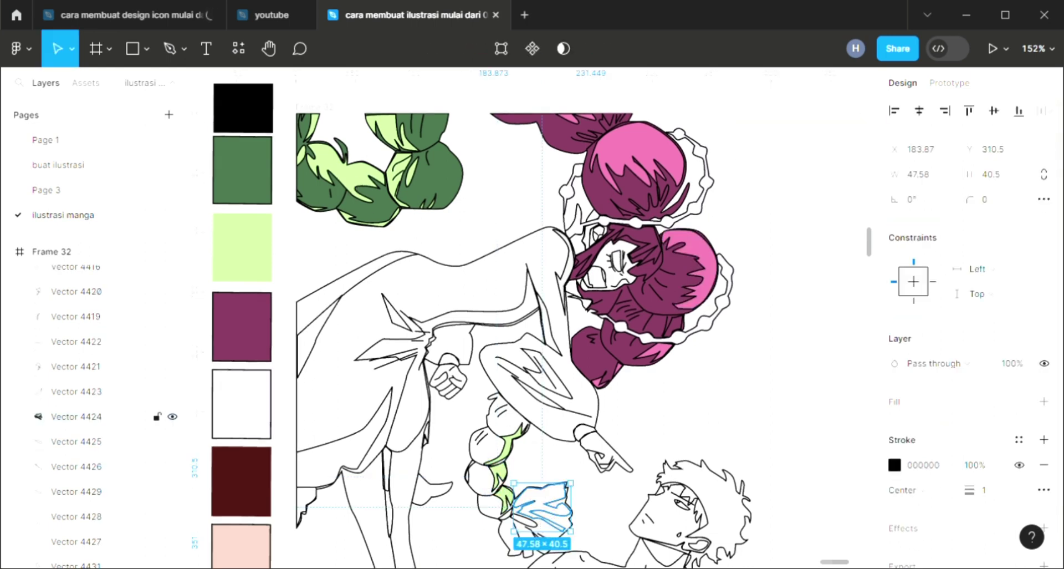
click(1043, 402)
key(i)
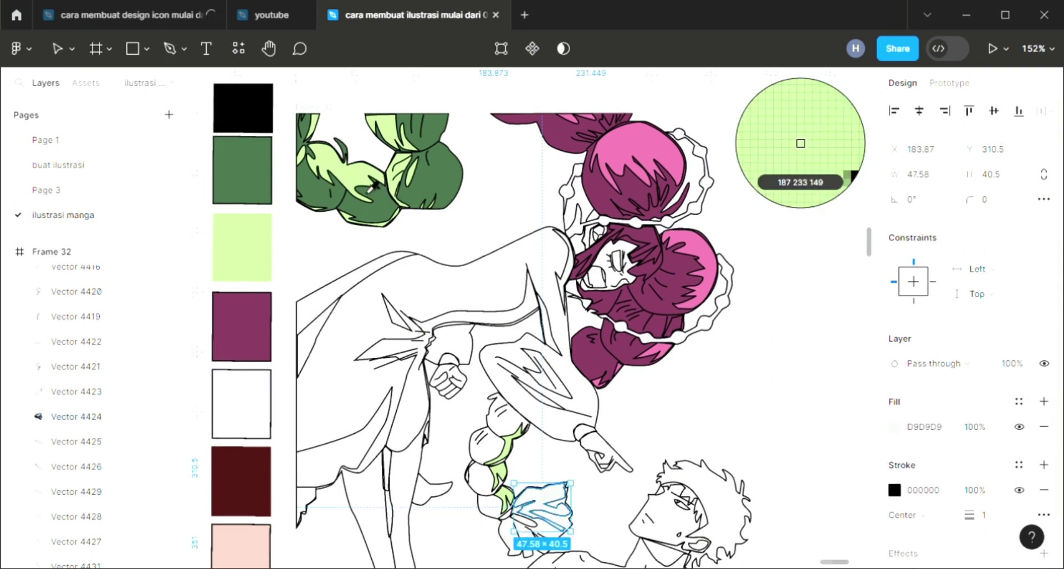
click(242, 247)
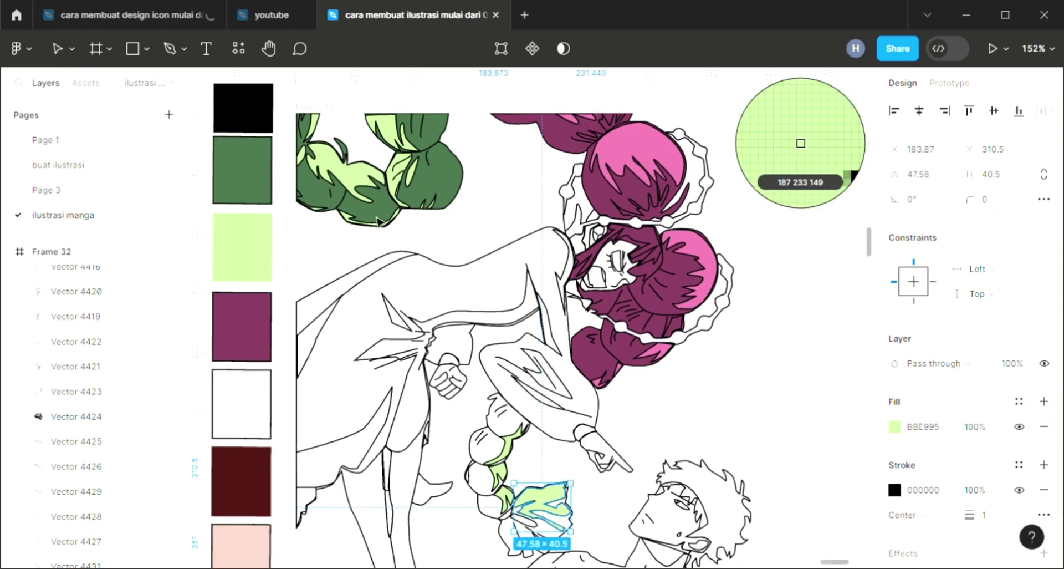
click(521, 546)
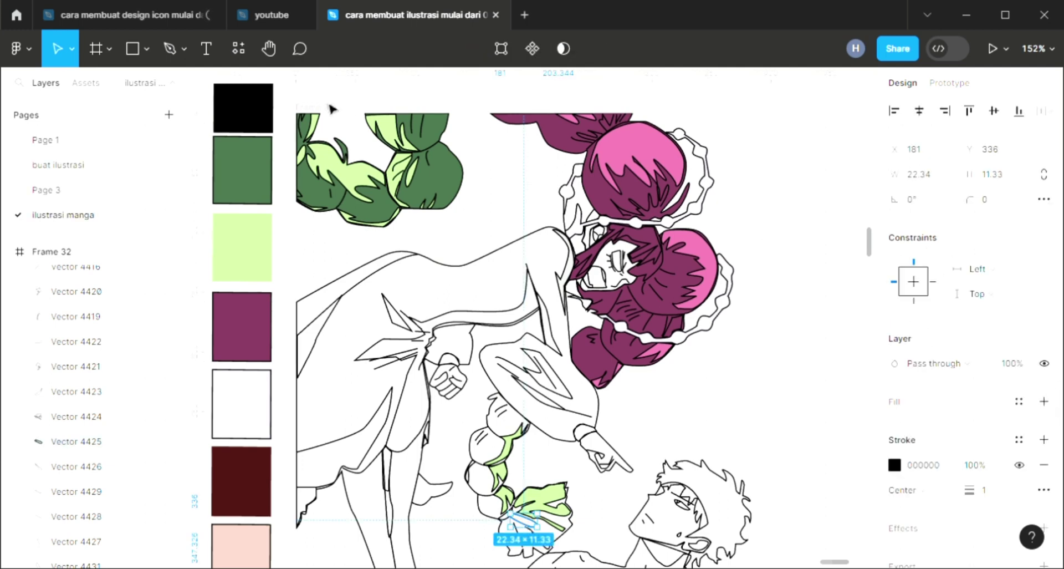
key(i)
click(341, 178)
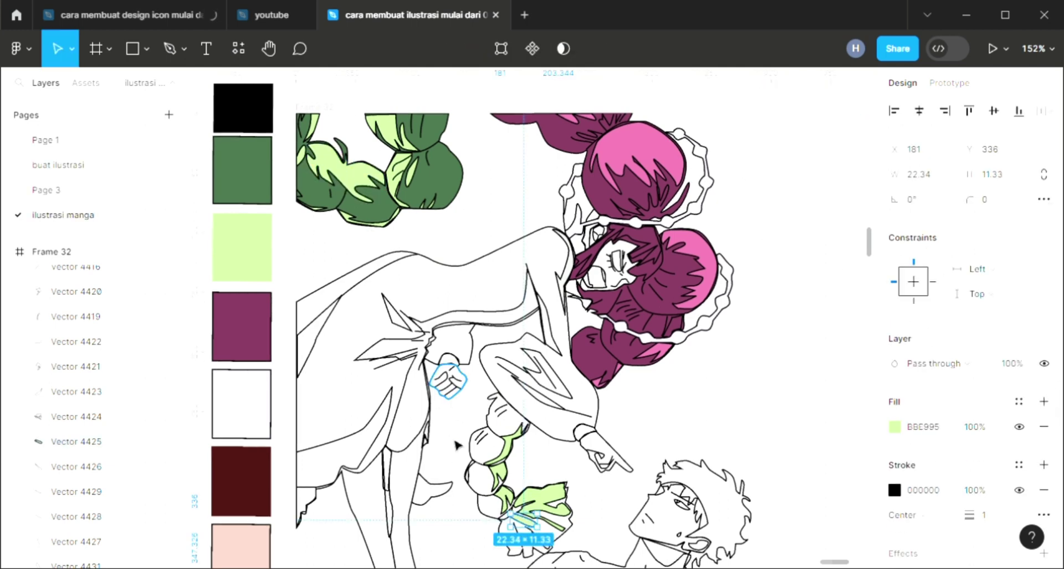
Fill the hanging braid's full outline with dark green 436847 sampled from the upper braid and send it behind its highlights and lines.
click(477, 469)
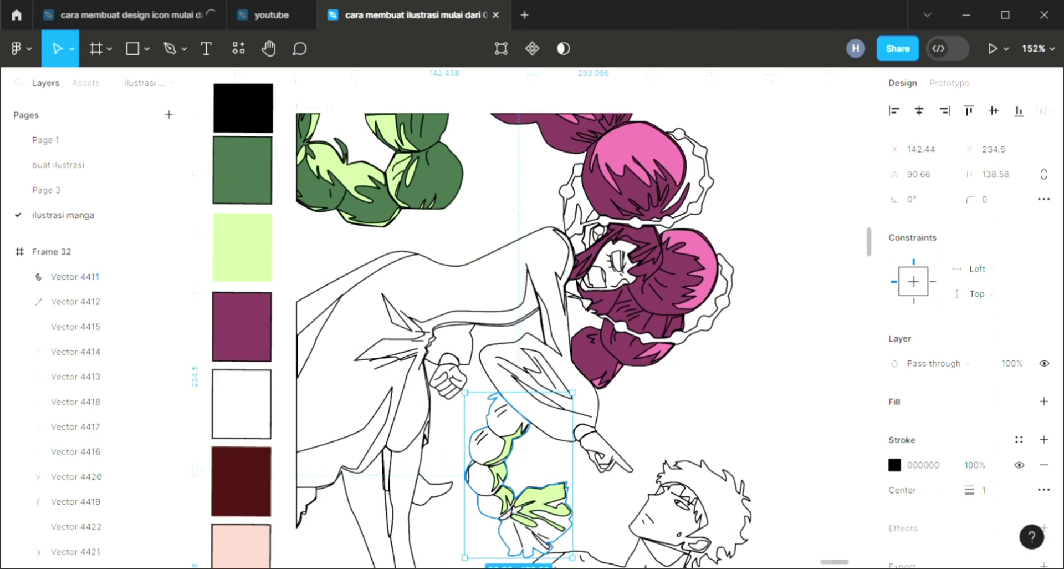
click(1044, 401)
key(i)
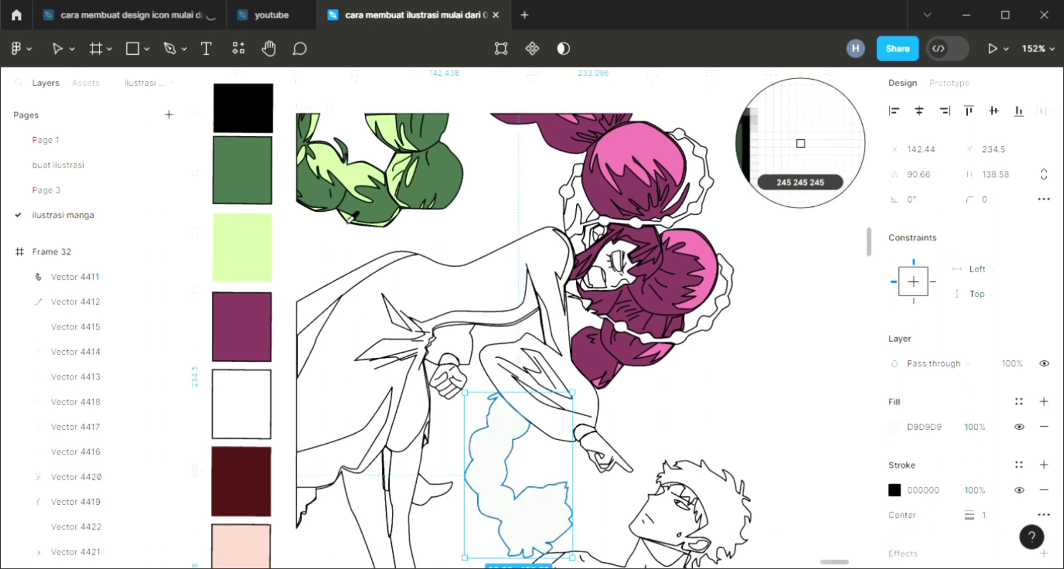
click(318, 208)
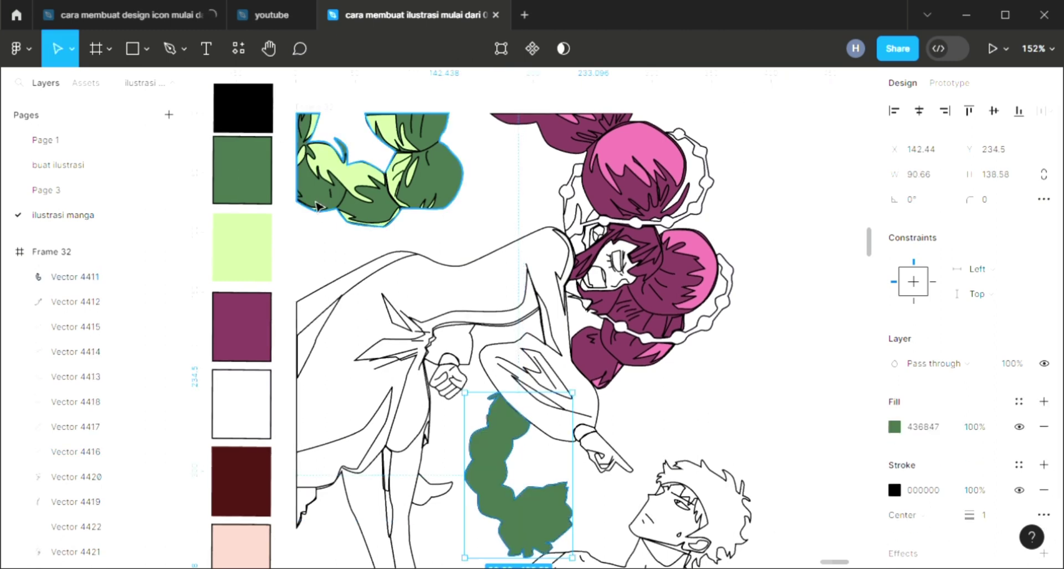
key(bracketleft)
click(604, 416)
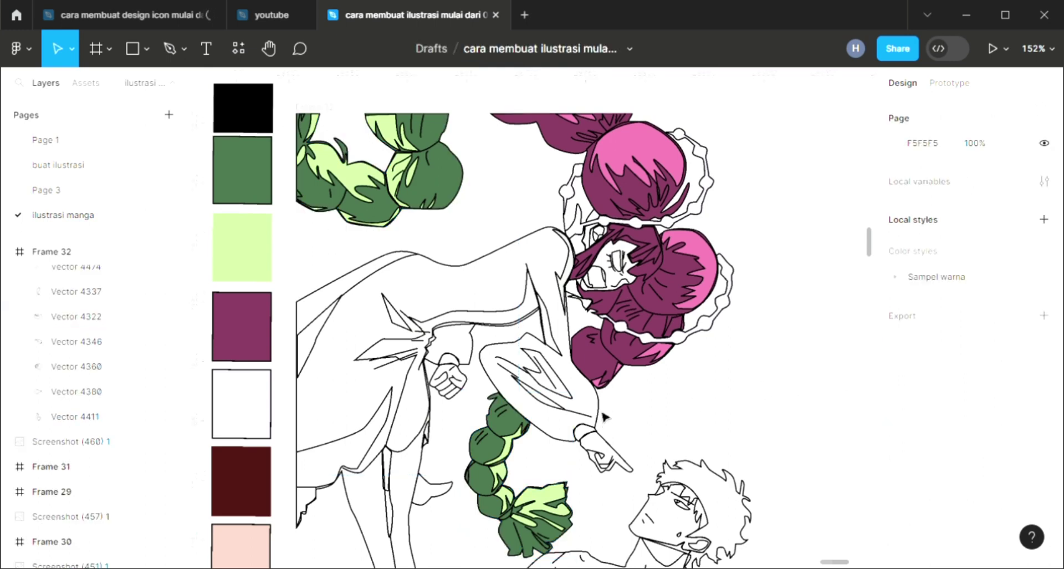
Add D9D9D9 fills to the fold shapes on the woman's sleeve and to the narrow fold at the cloak's waist.
click(548, 377)
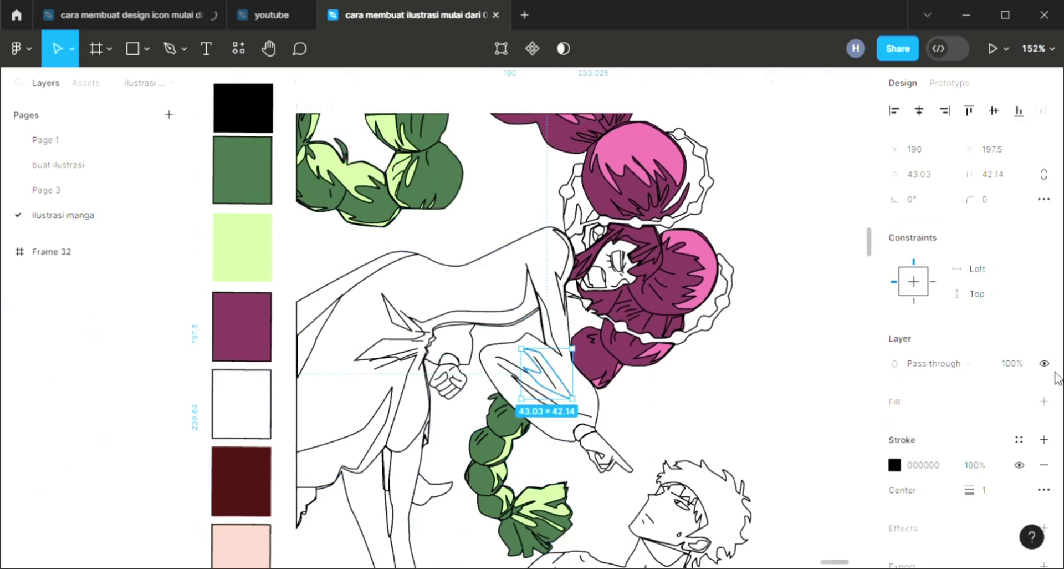
click(540, 394)
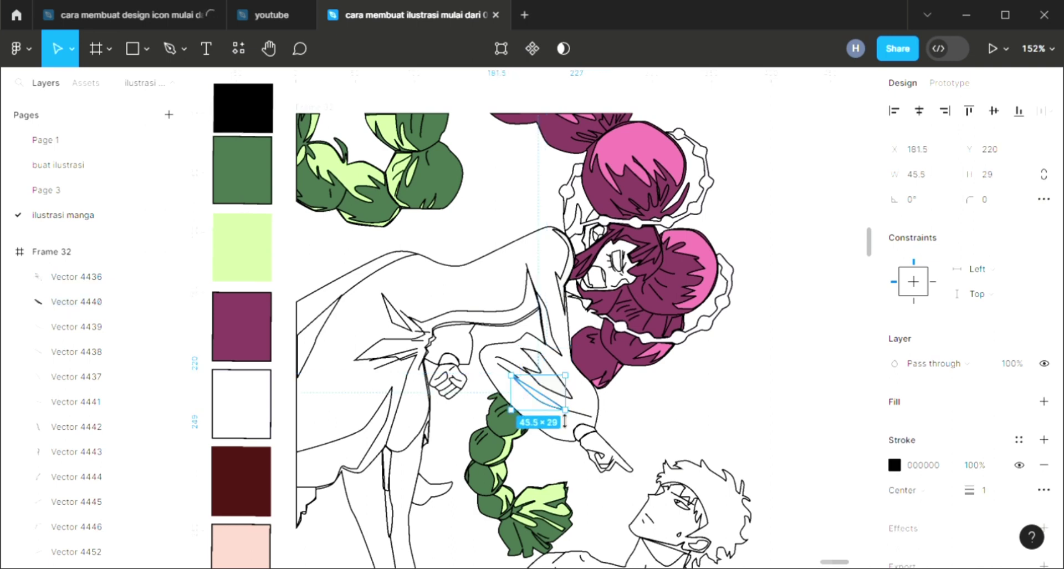
click(1044, 401)
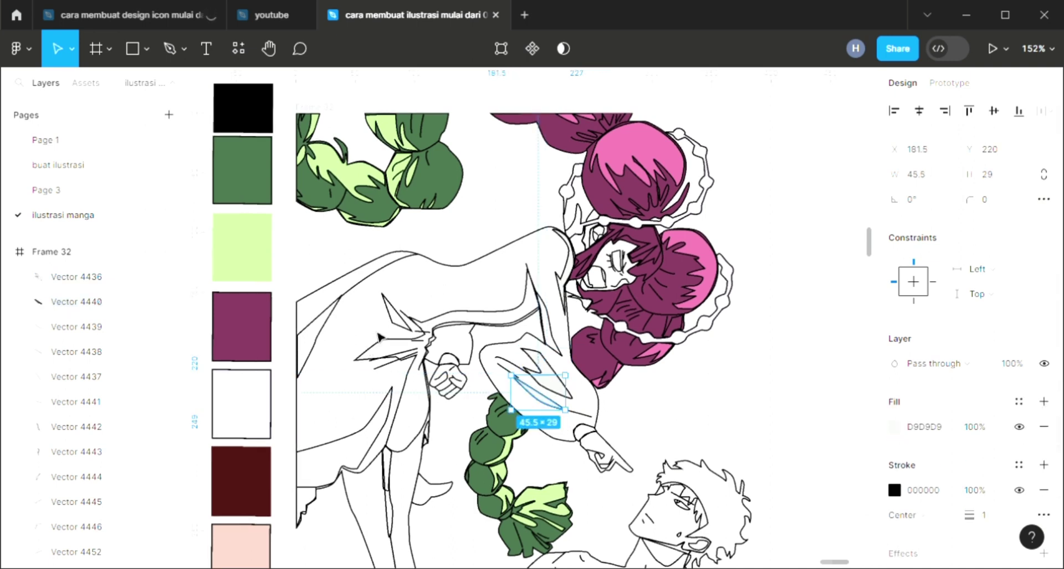
click(400, 332)
click(1044, 401)
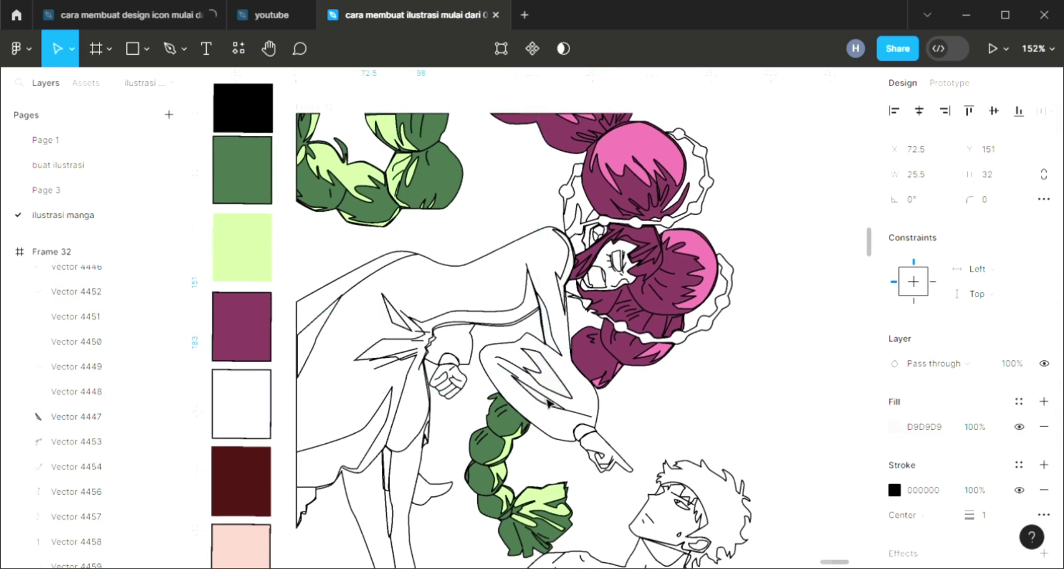
Add a D9D9D9 fill to the large shading shape along the cloak's lower hem, below the triangular fold at the frame's edge.
click(309, 358)
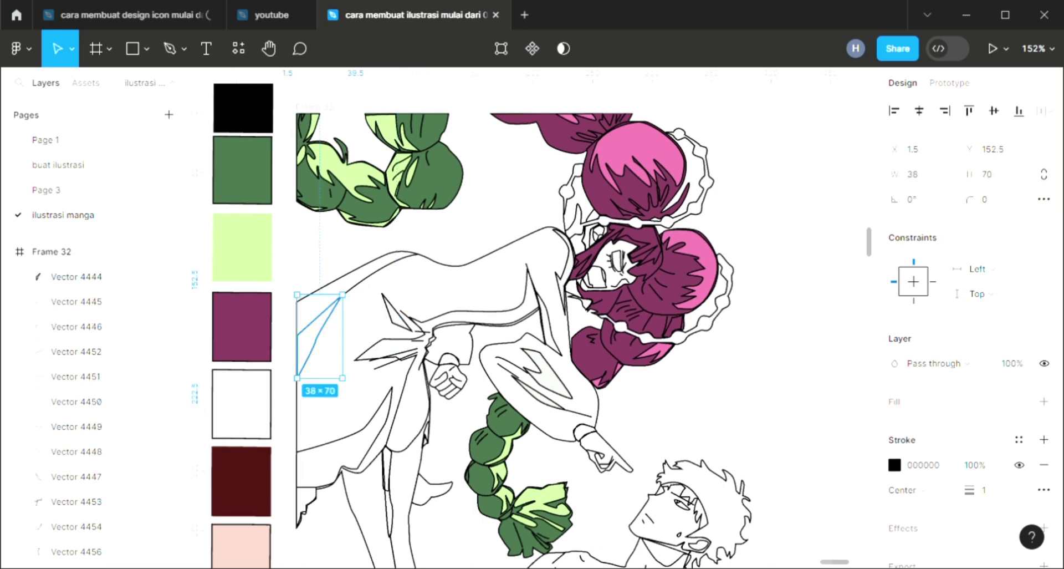
click(353, 445)
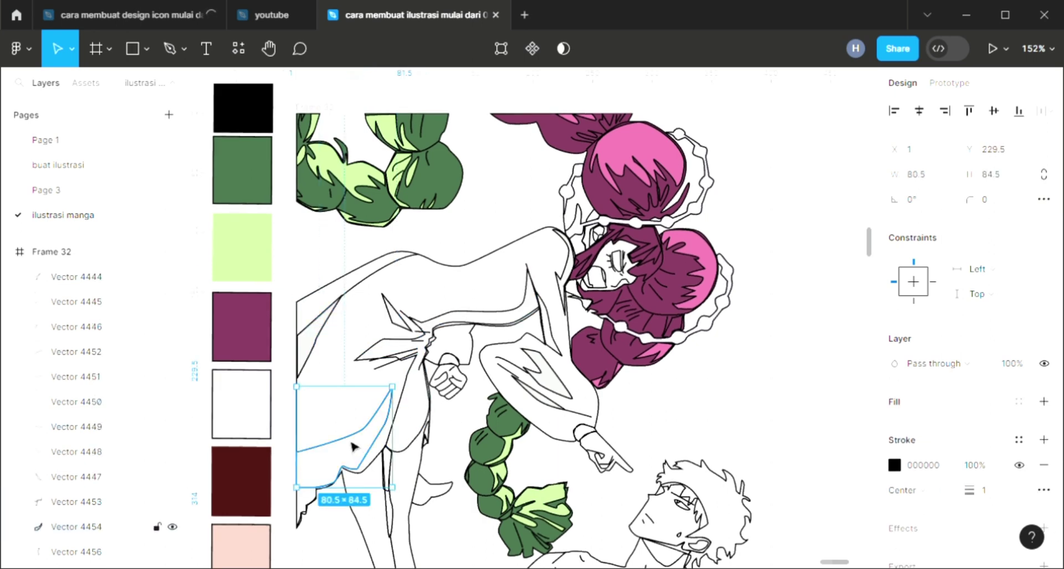
click(1044, 401)
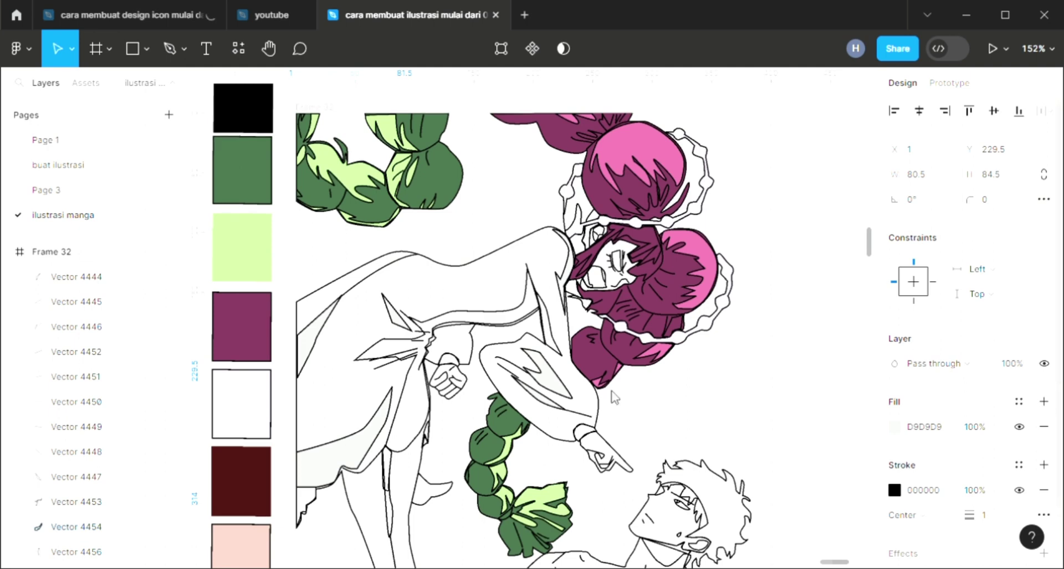
Add a D9D9D9 fill to the shading shape running under the torso and down the skirt, and select the narrow upper-arm fold.
click(413, 360)
click(414, 390)
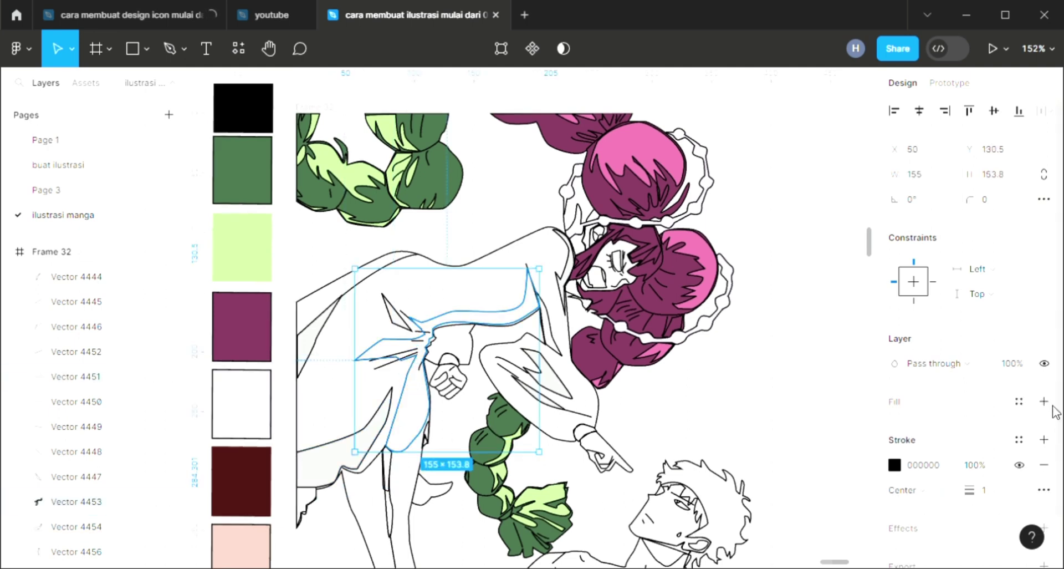
click(1001, 399)
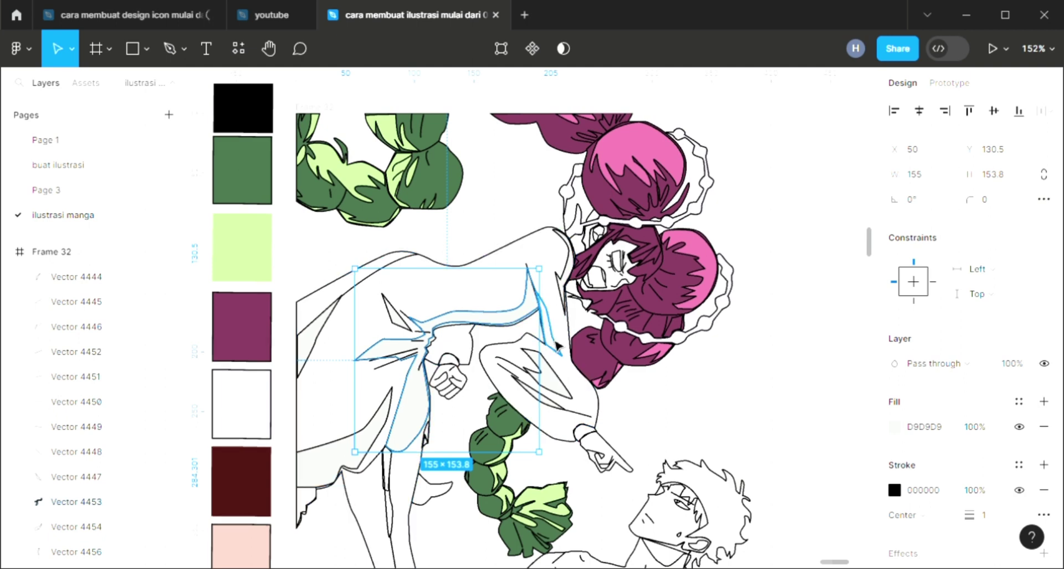
click(581, 397)
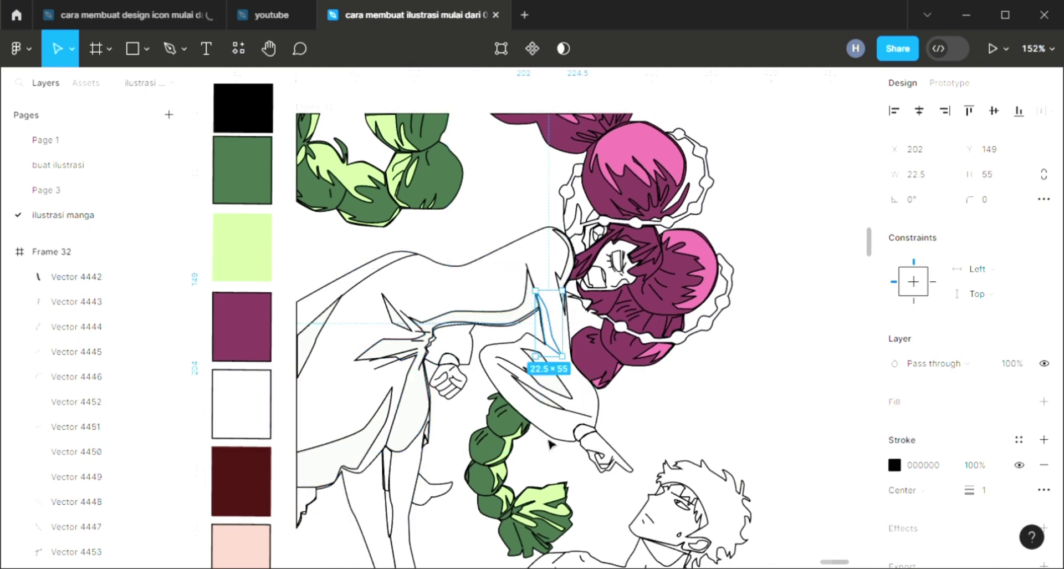
Fill the cuff at the pointing hand's wrist with the coral color sampled from the palette swatch.
click(584, 433)
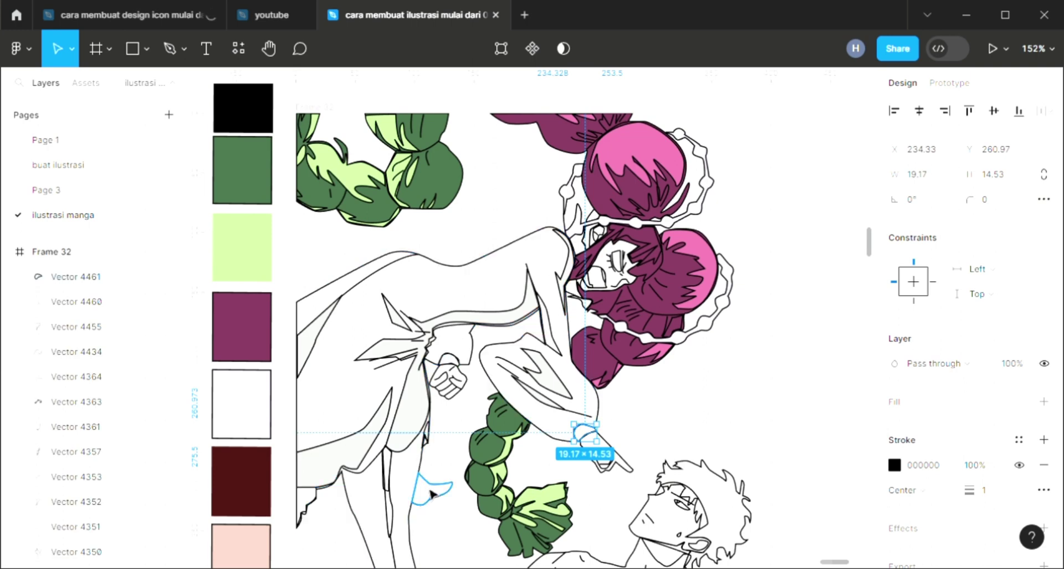
scroll(427, 491, down, 3)
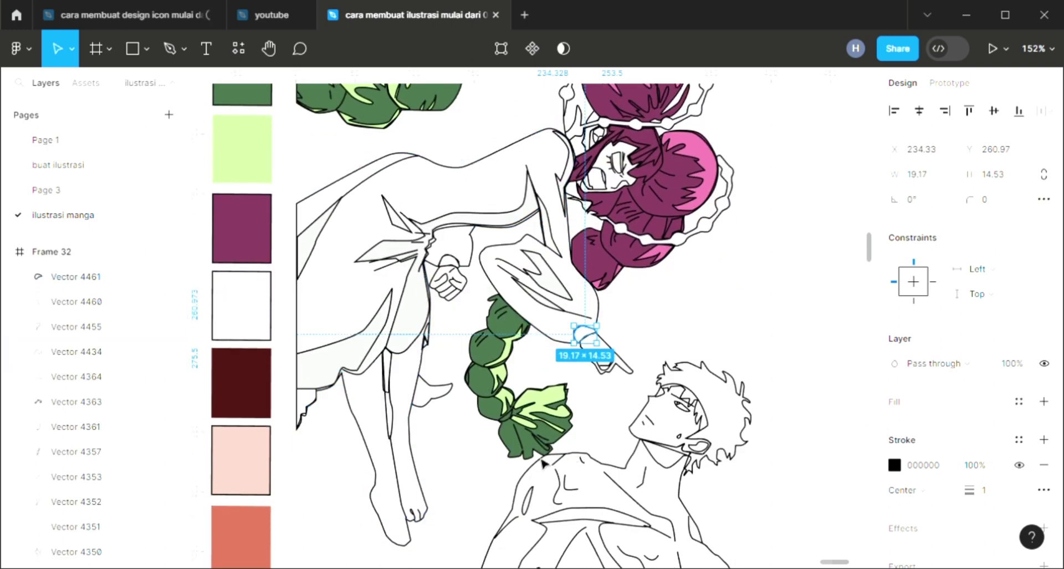
click(250, 535)
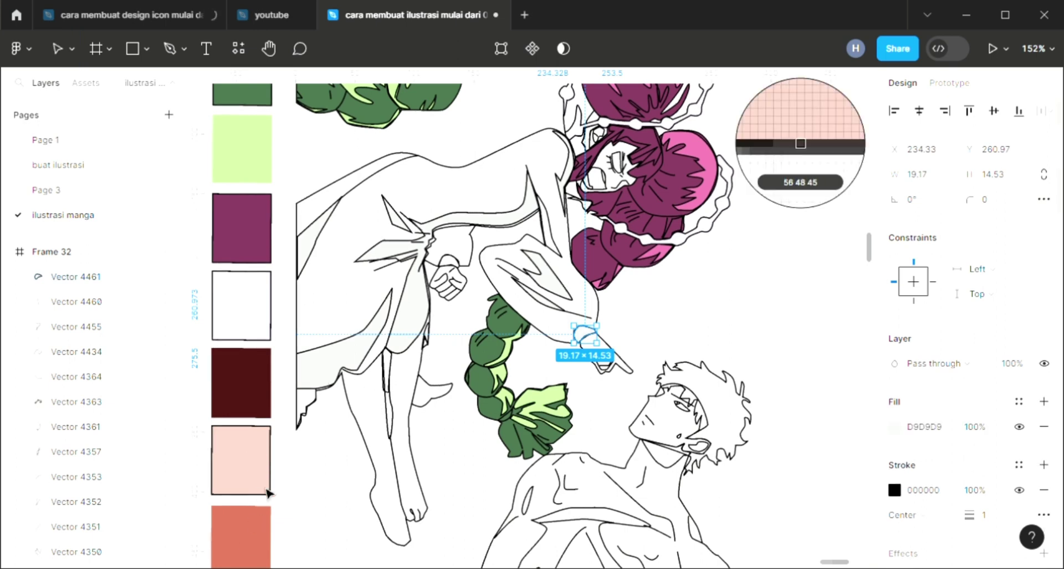
Fill the pointed shape behind the woman's leg with black 000000 sampled from the canvas.
click(464, 270)
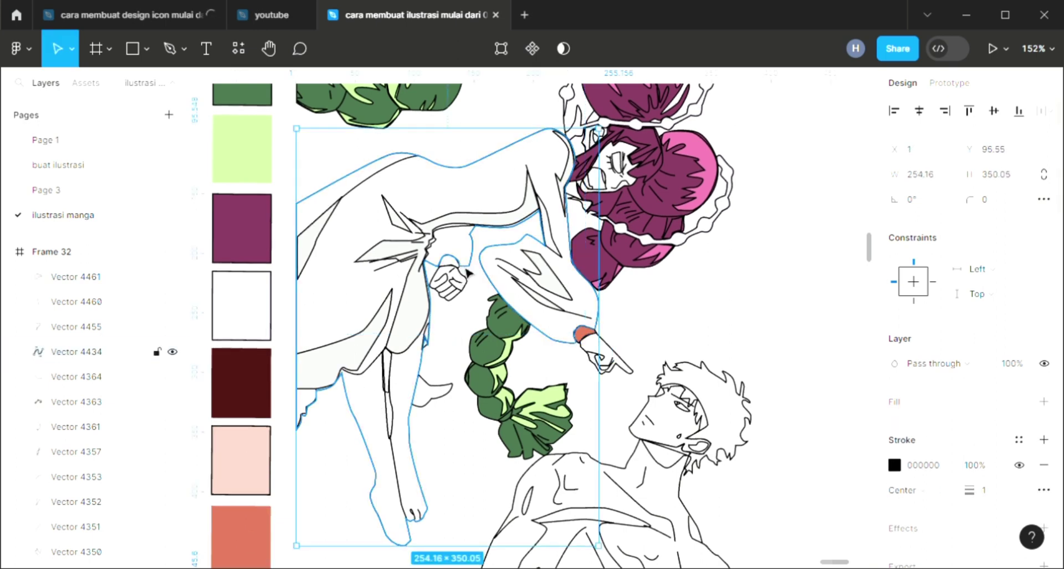
click(436, 404)
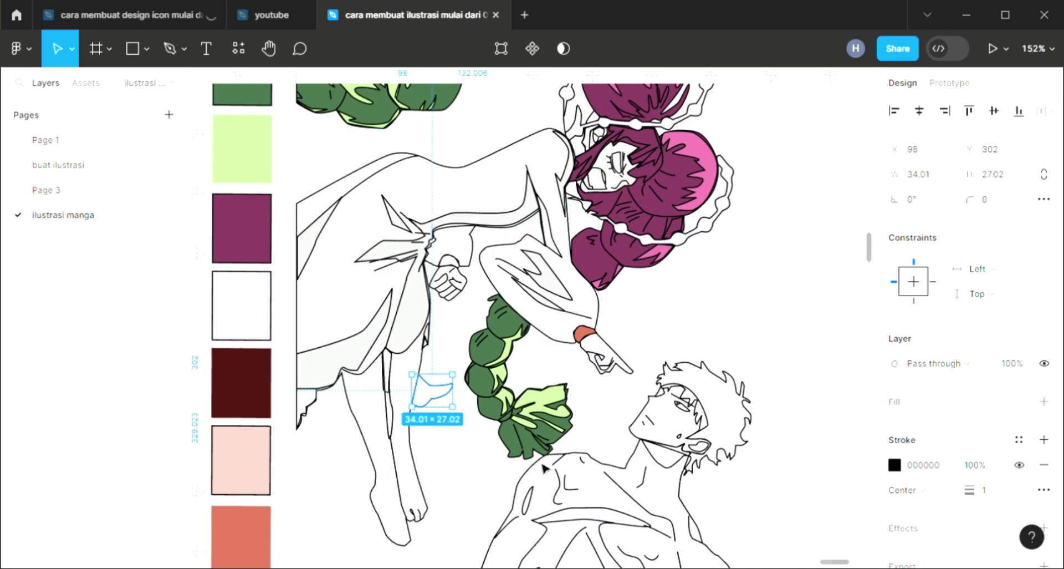
click(1045, 403)
scroll(318, 179, up, 5)
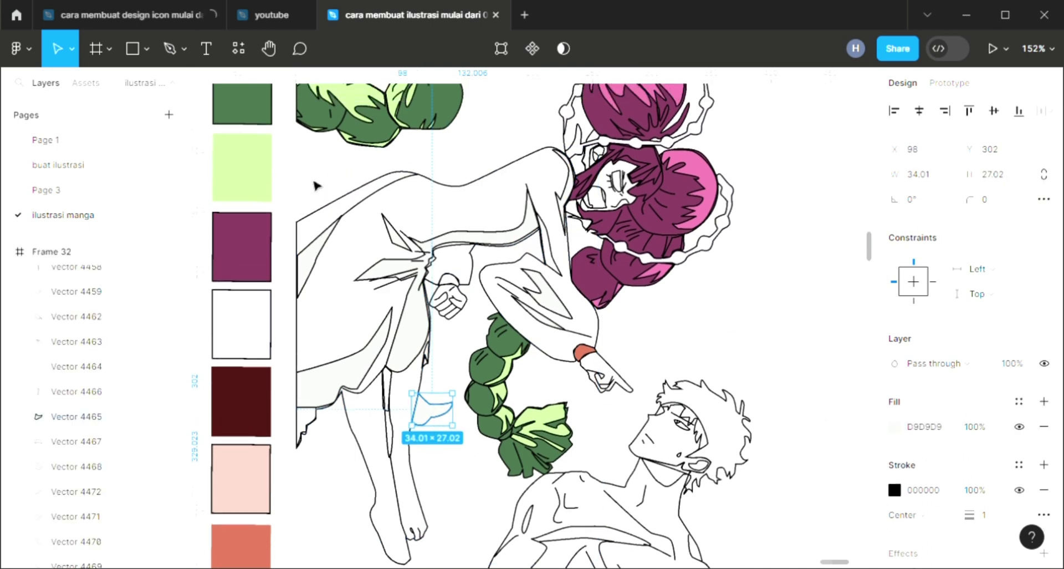
key(i)
click(247, 174)
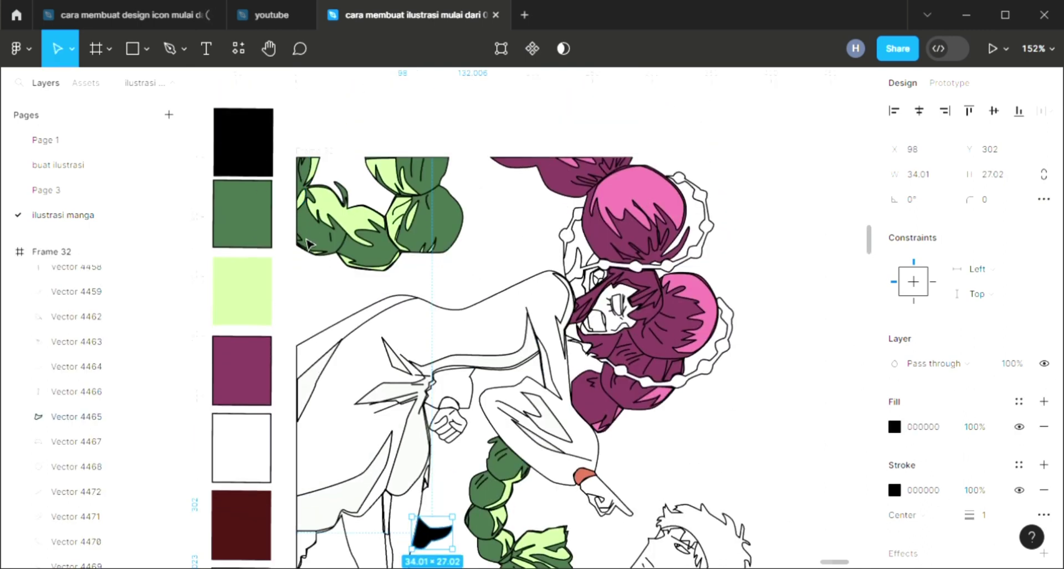
Fill the long narrow shape between the woman's legs with sampled black.
scroll(373, 304, down, 5)
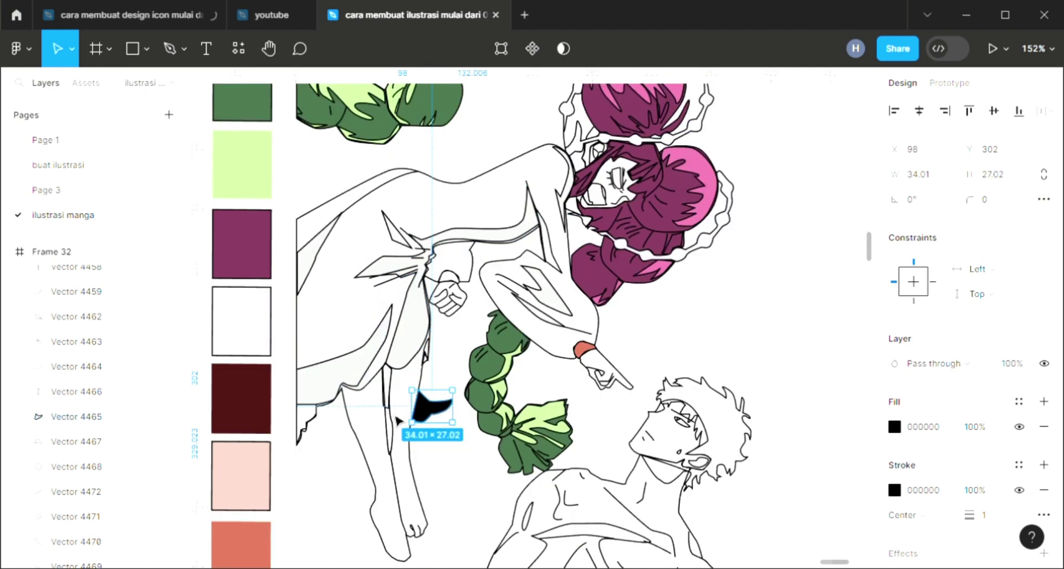
click(391, 410)
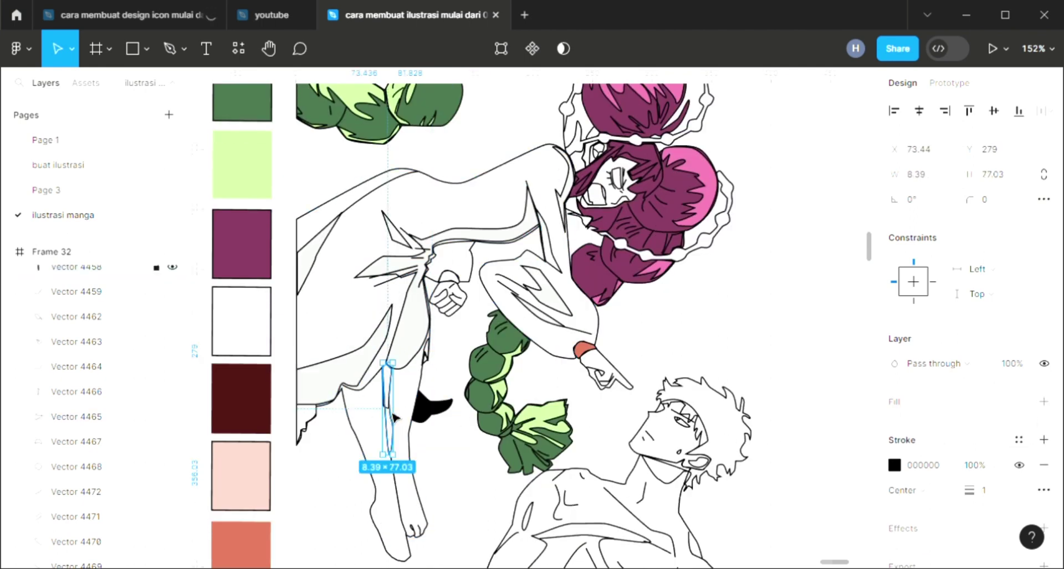
click(1044, 401)
key(i)
click(447, 487)
key(Escape)
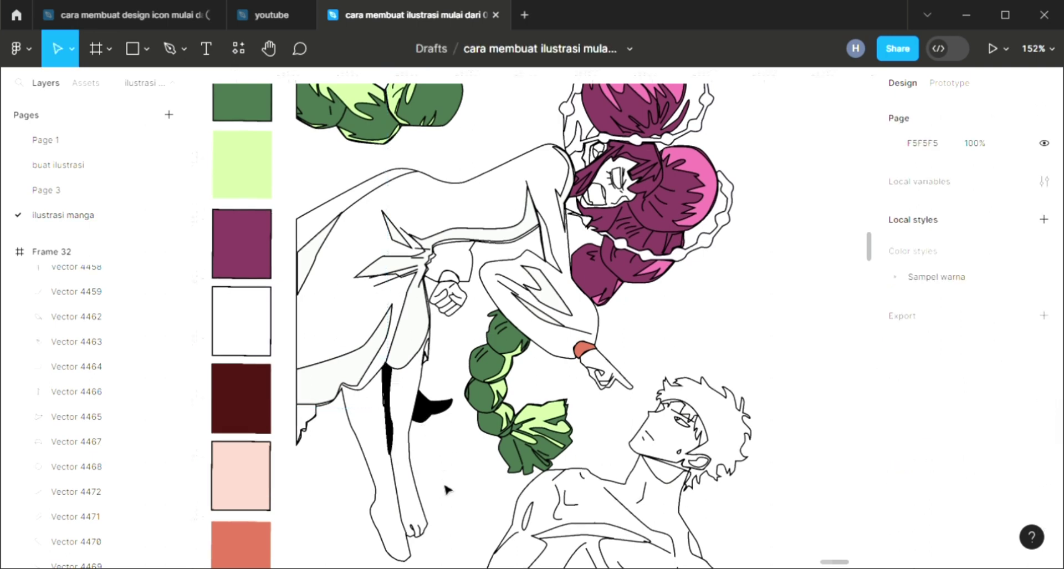
Add a D9D9D9 fill to the woman's full body-and-cloak outline and move that shape several layers backward.
click(315, 437)
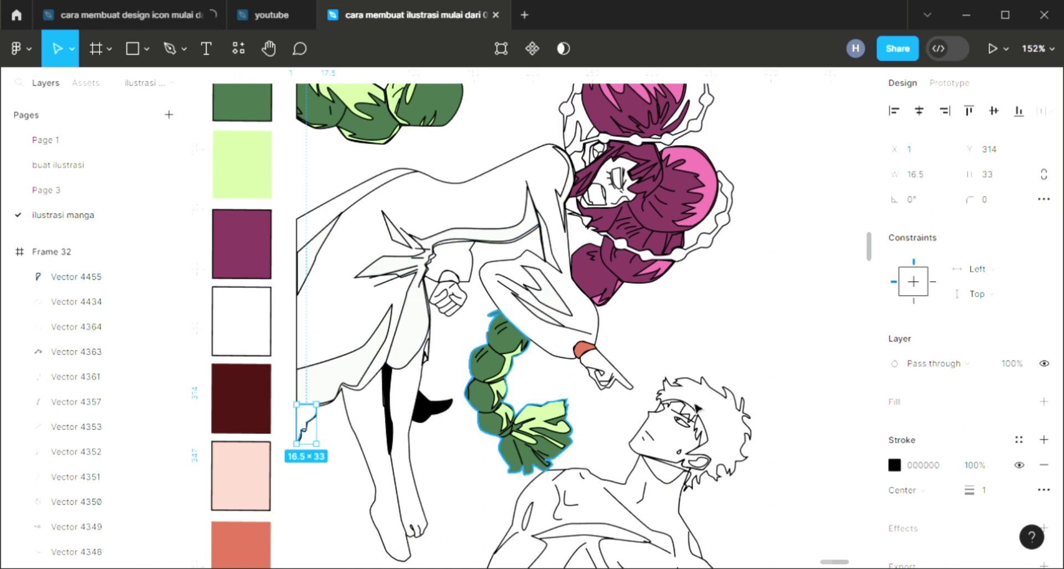
scroll(637, 344, up, 2)
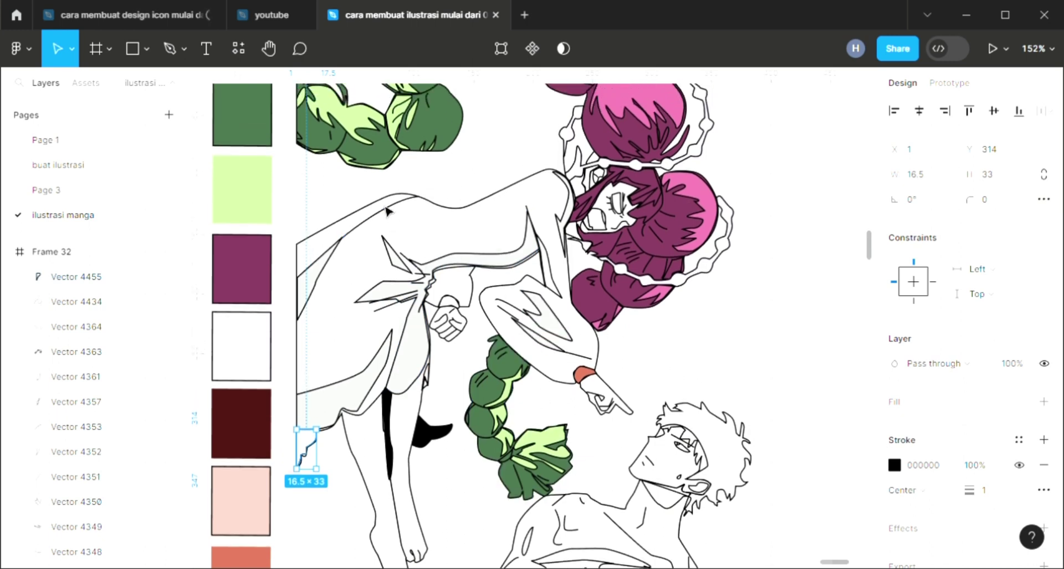
click(387, 211)
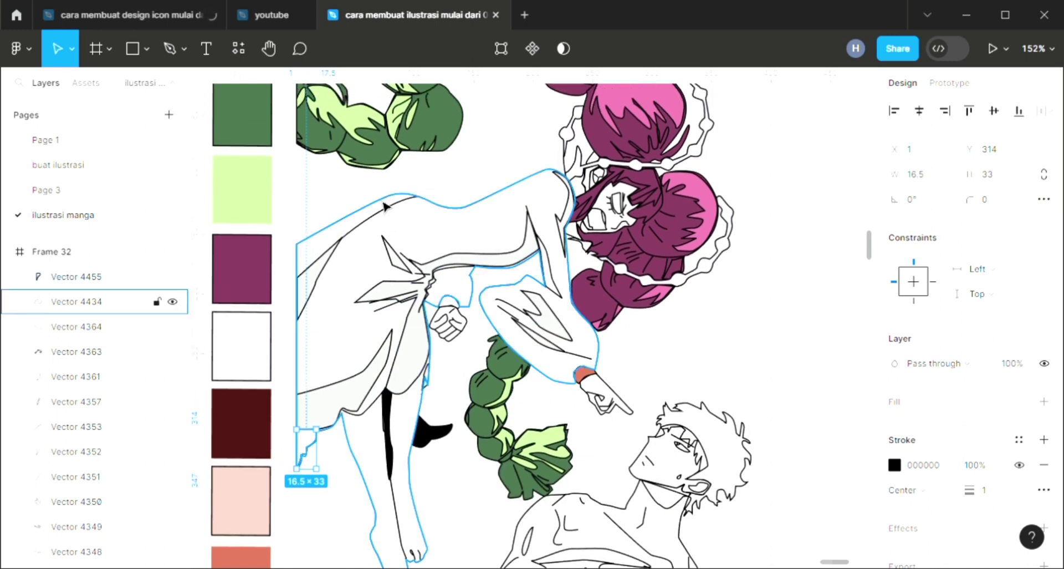
click(923, 391)
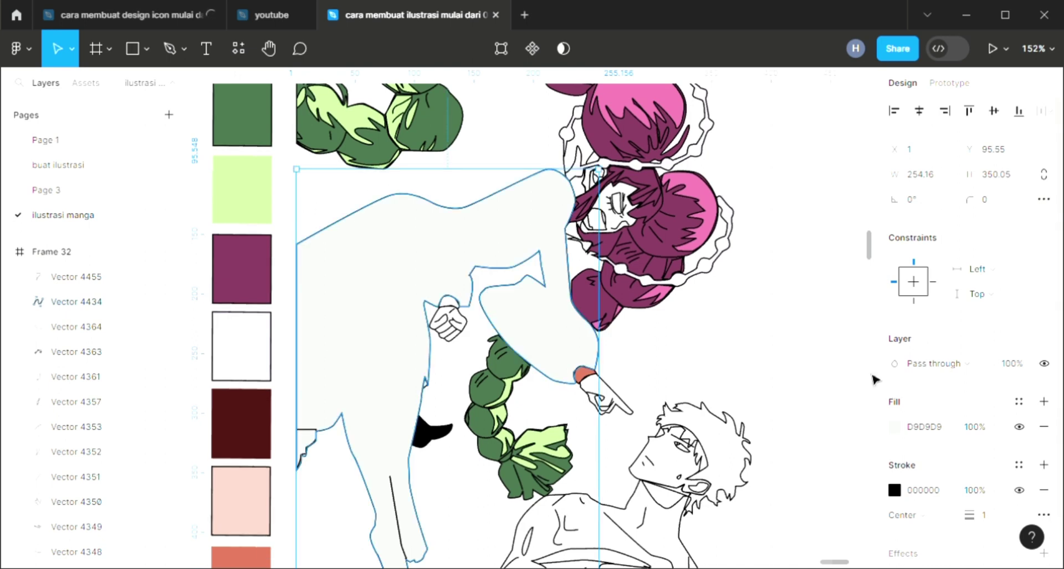
key(ctrl+[)
key(ctrl+[)
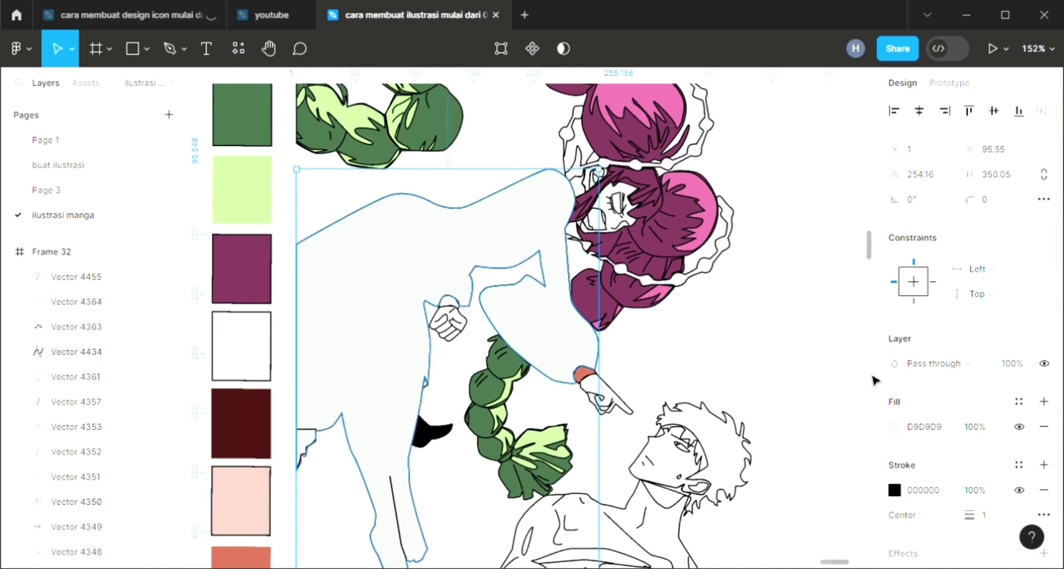
key(ctrl+[)
key(ctrl+[)
key(ctrl+[)
key(ctrl+[)
Change the body outline's fill to white FFFFFF sampled from the canvas and send the shape to the back.
key(i)
click(691, 351)
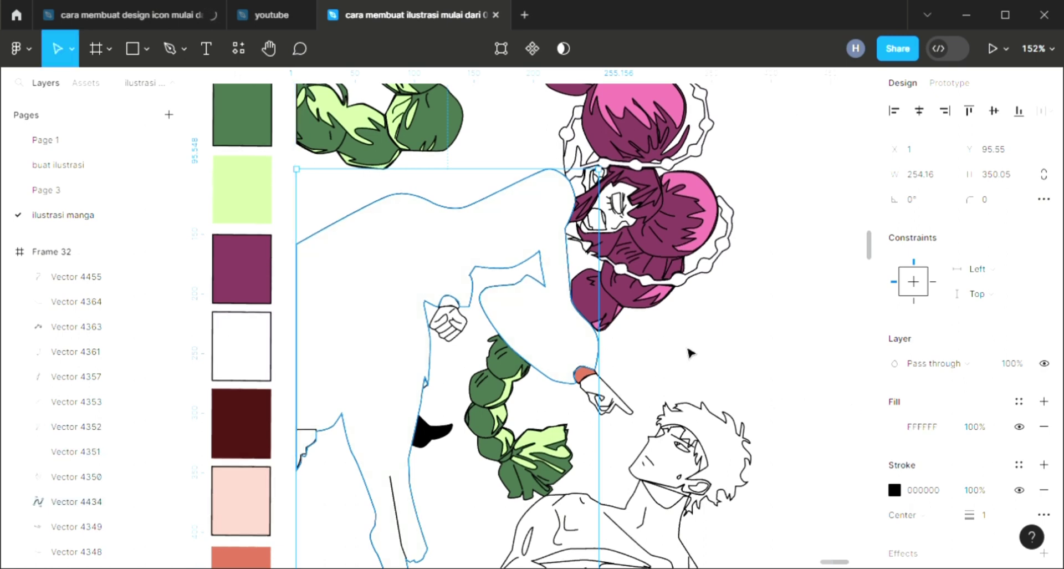
key(ctrl+shift+[)
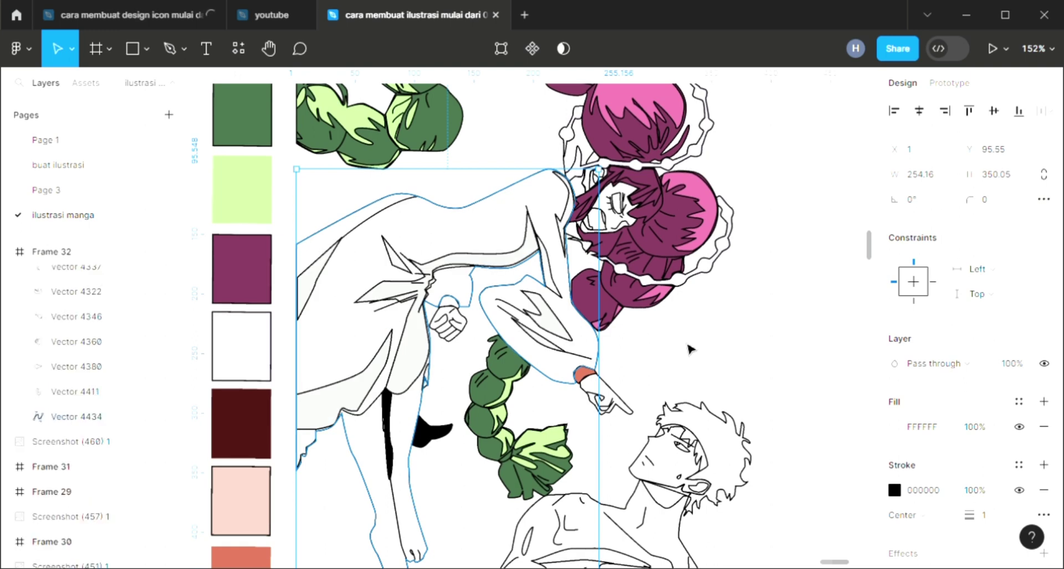
click(690, 365)
Fill the man's hair shape with black sampled from the canvas.
scroll(690, 367, up, 1)
scroll(690, 368, down, 3)
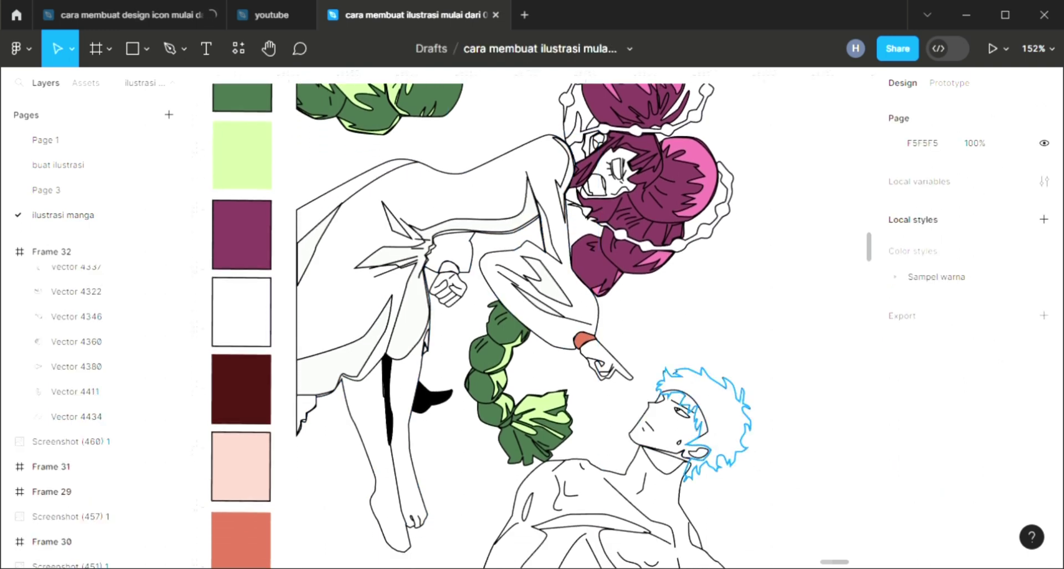
click(695, 382)
click(1044, 400)
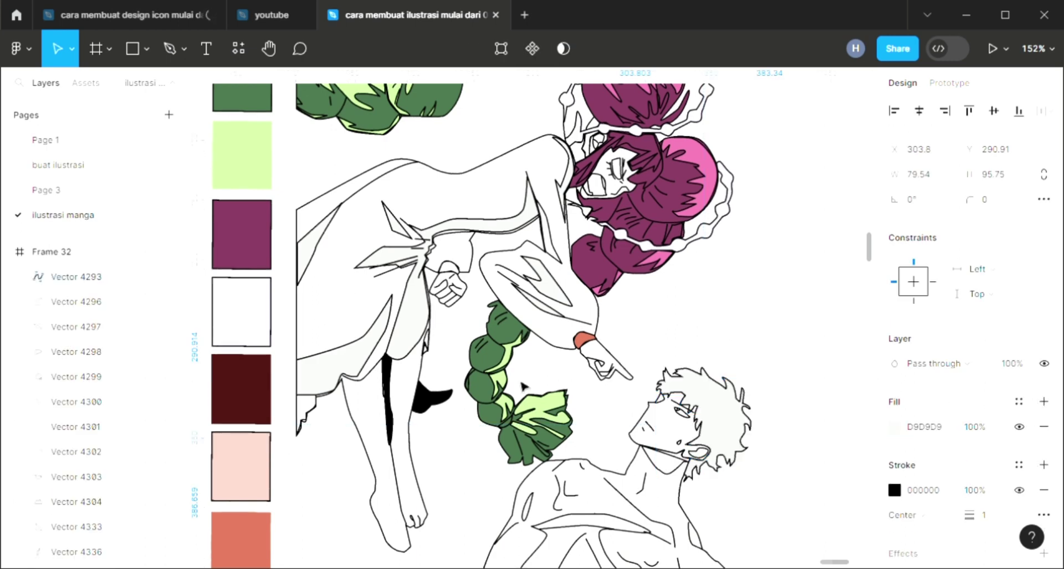
key(i)
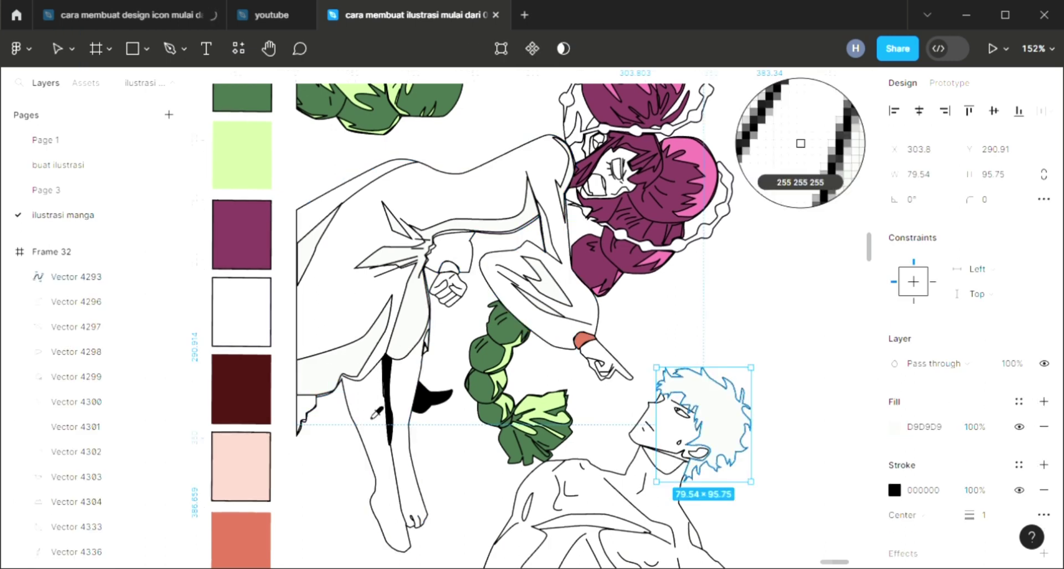
scroll(426, 427, up, 1)
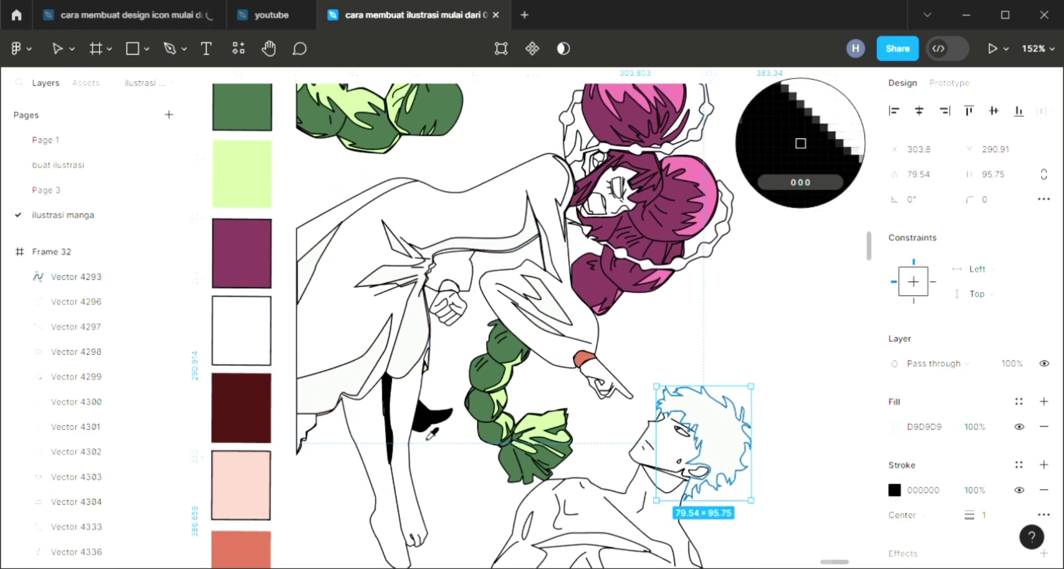
click(724, 460)
click(817, 466)
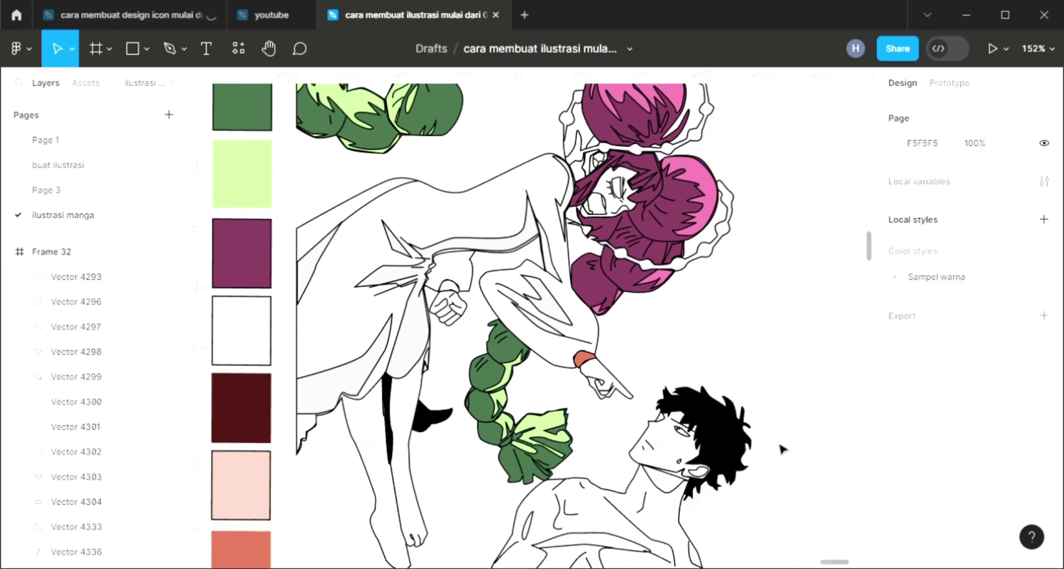
Add a D9D9D9 fill to the large garment shape across the man's chest.
scroll(546, 481, down, 3)
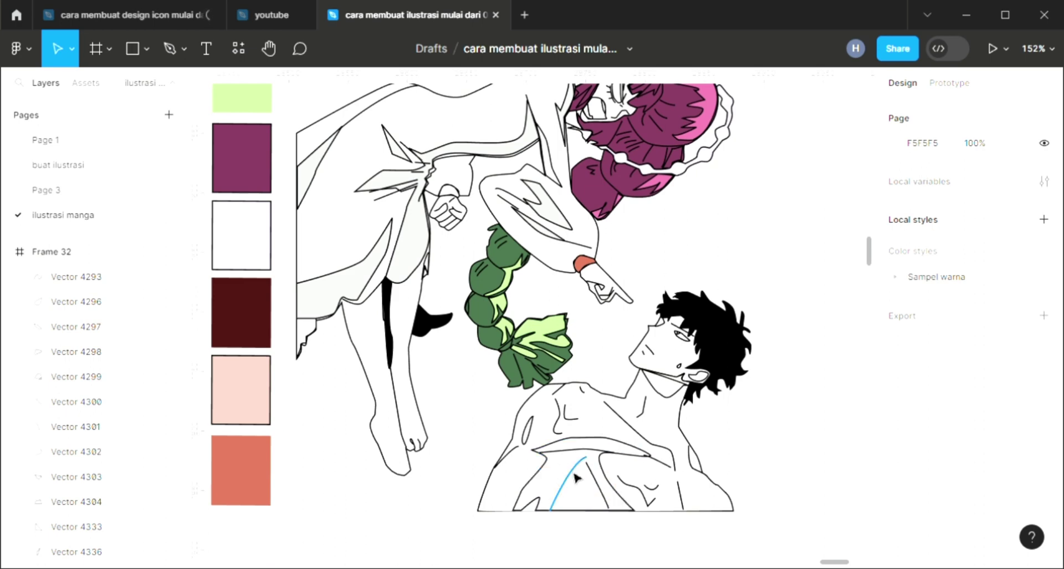
click(589, 454)
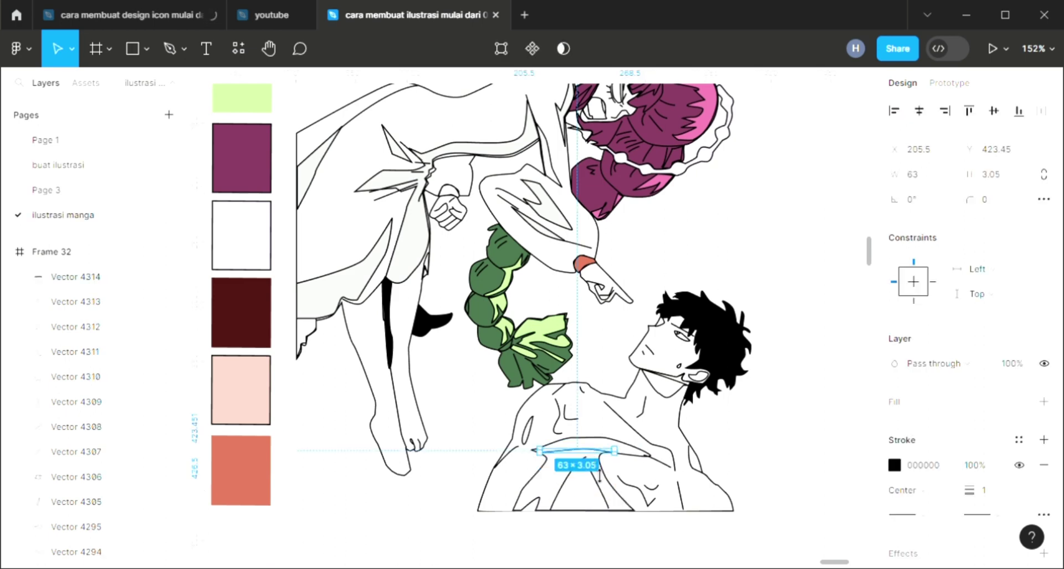
click(527, 431)
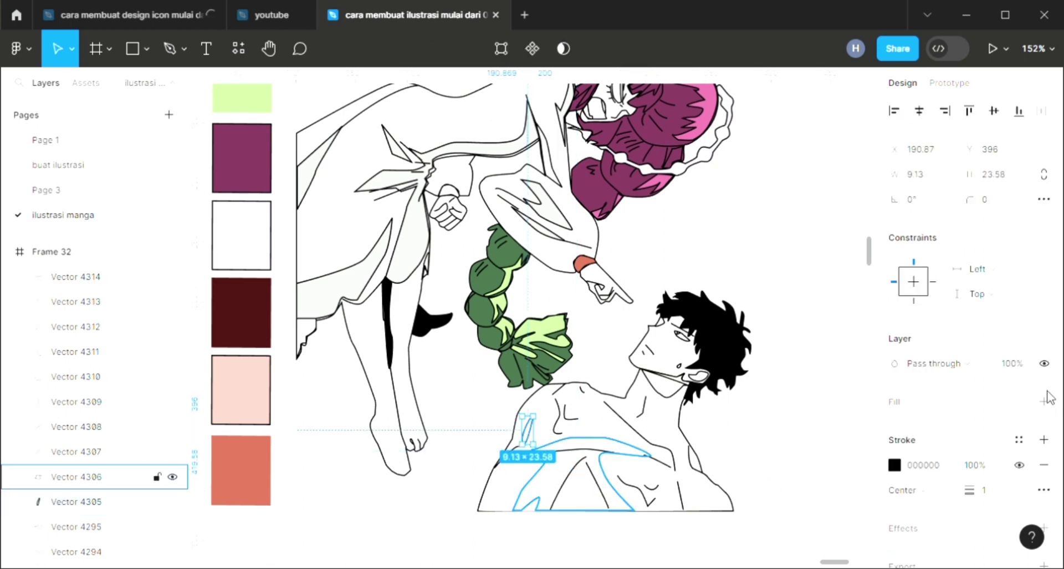
click(585, 458)
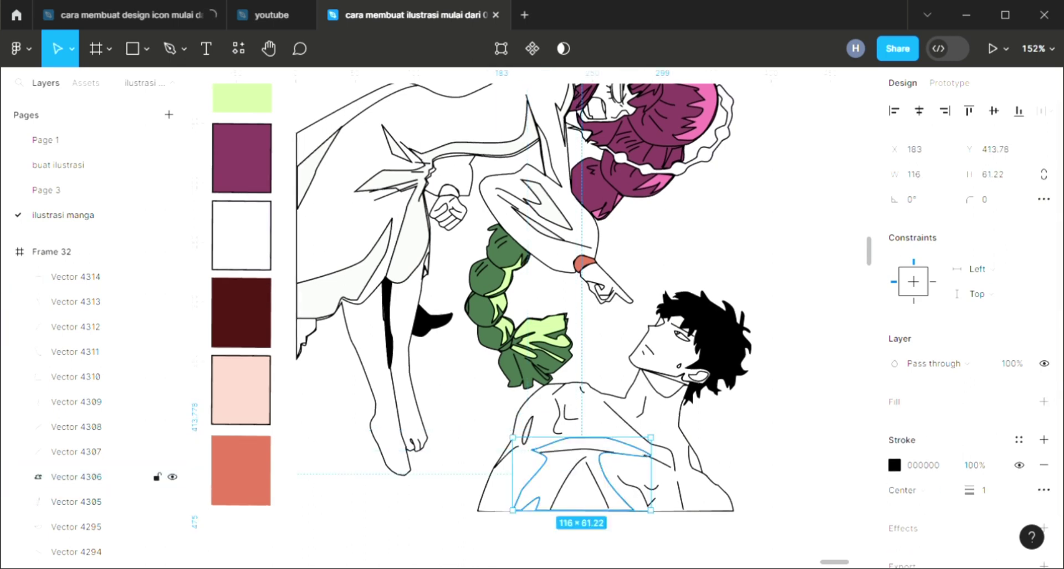
click(1043, 401)
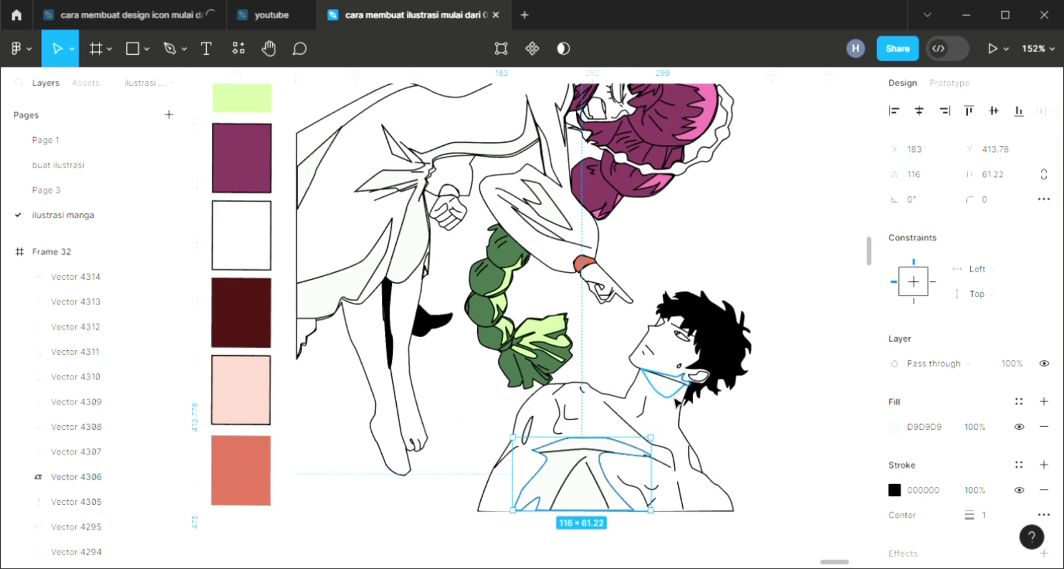
Fill the shadow shape under the man's jaw with black 000000 sampled from the canvas.
click(660, 392)
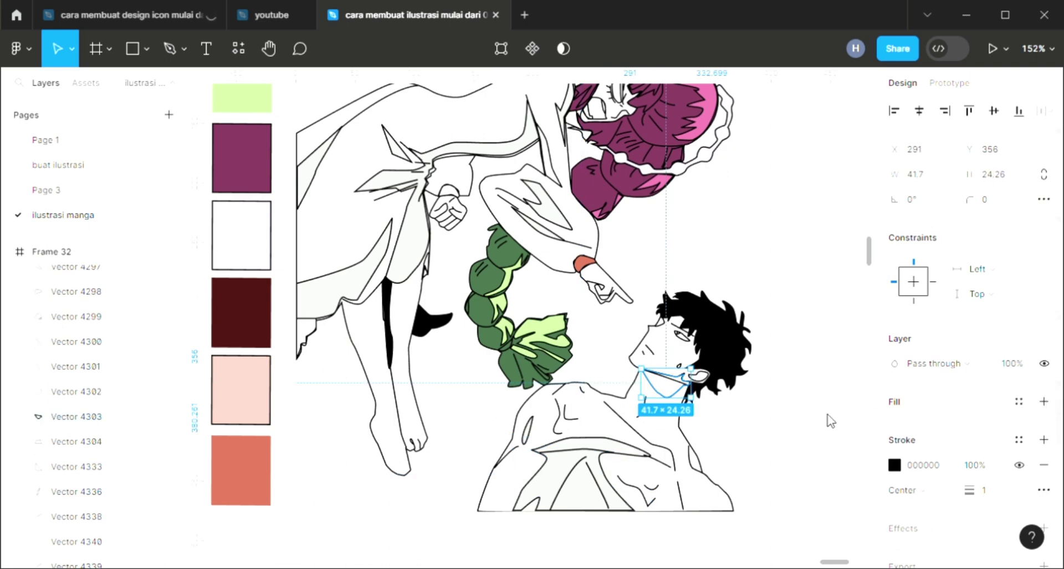
key(i)
click(757, 432)
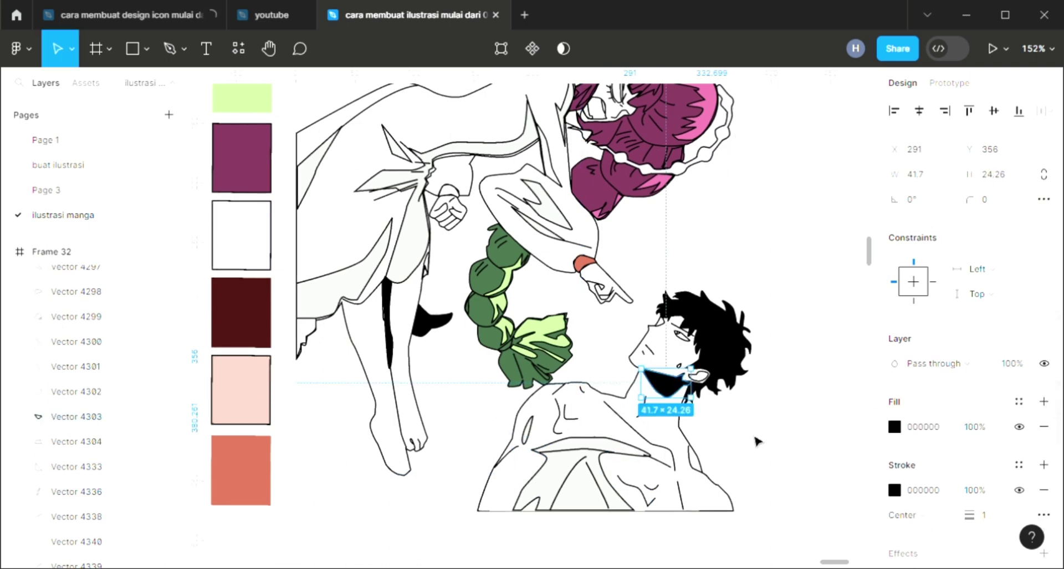
Fill the man's torso outline with the sampled coral and lighten it to the skin tone FECABC.
click(631, 397)
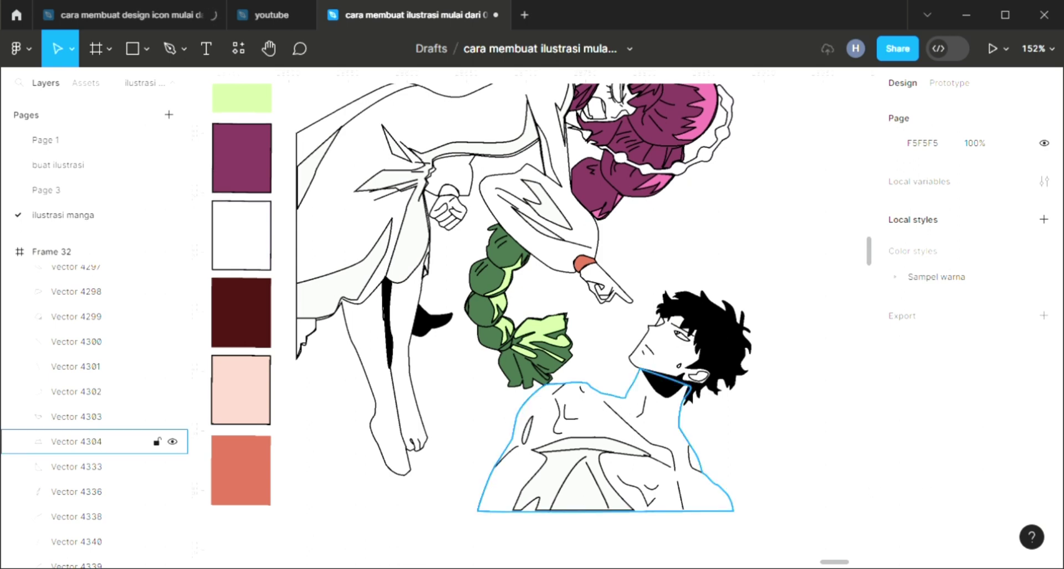
click(1047, 402)
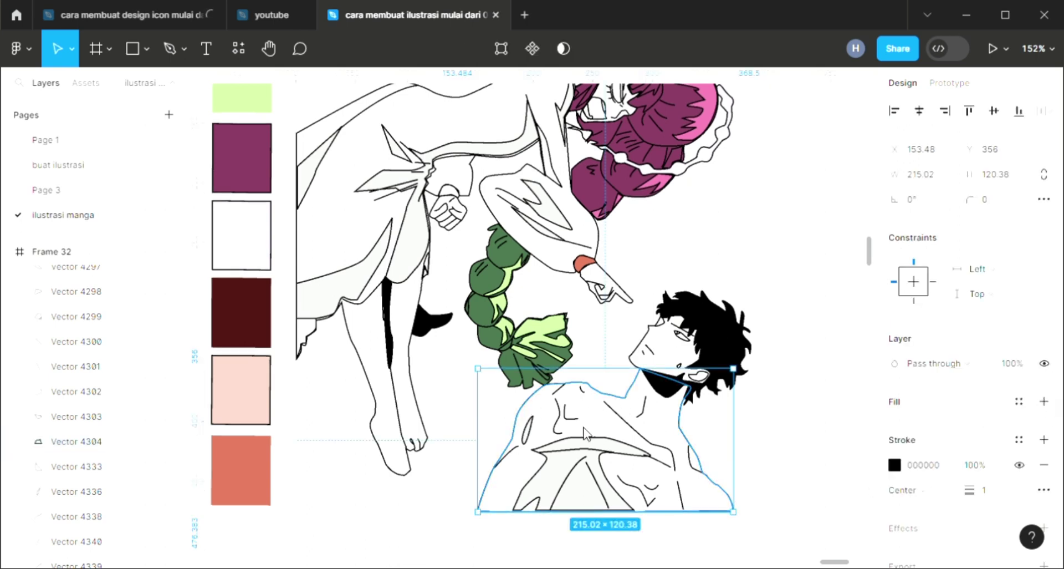
key(i)
click(267, 475)
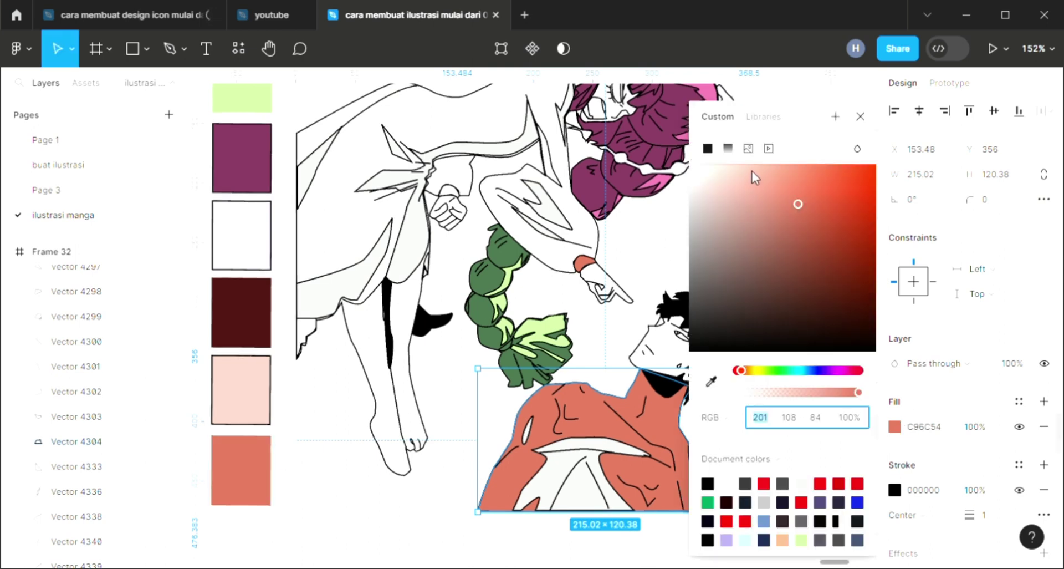
click(741, 176)
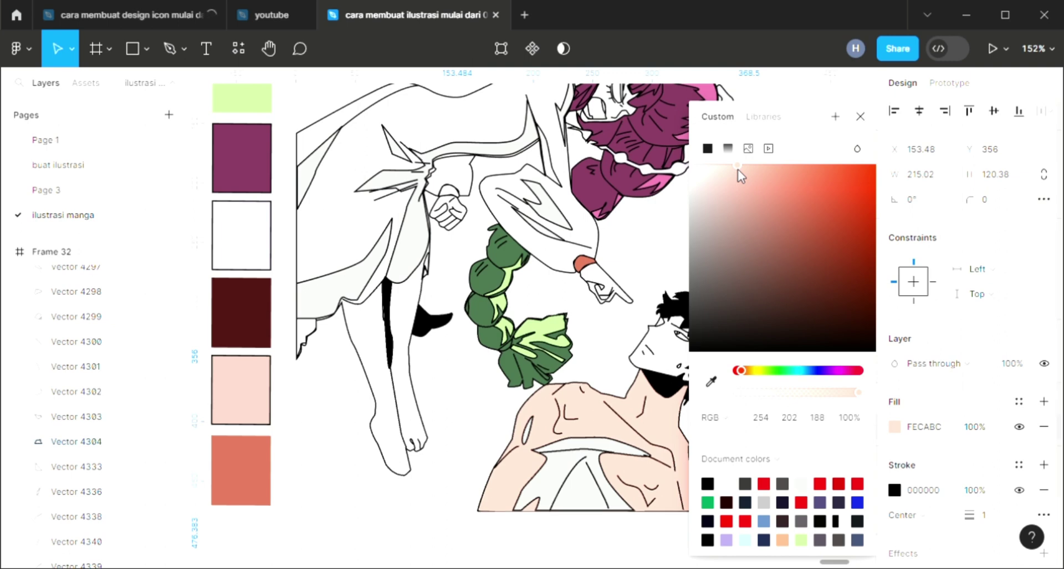
click(860, 116)
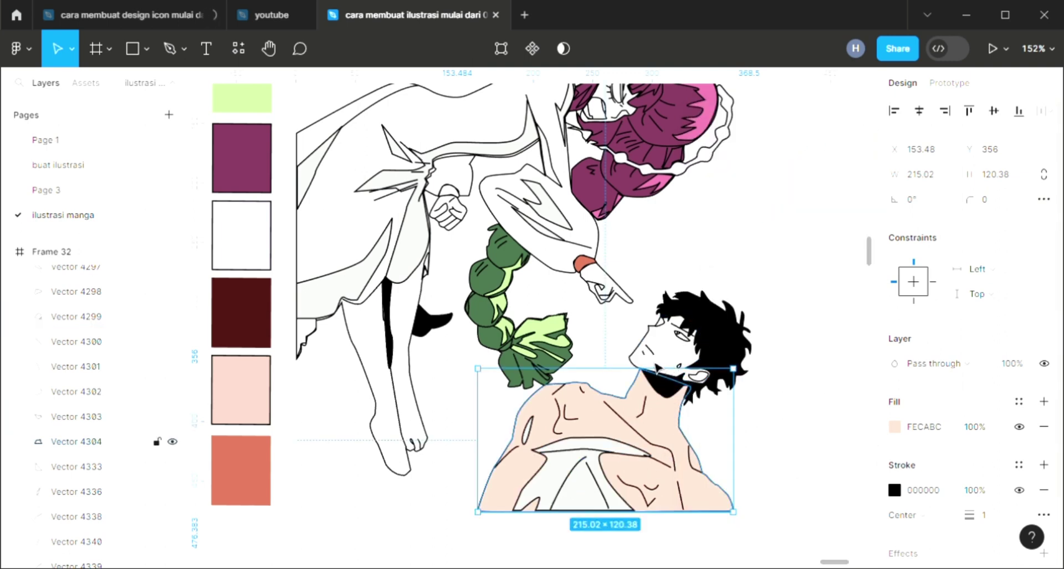
Fill the man's face shape with skin tone FECABC sampled from the torso and send it to the back.
click(650, 354)
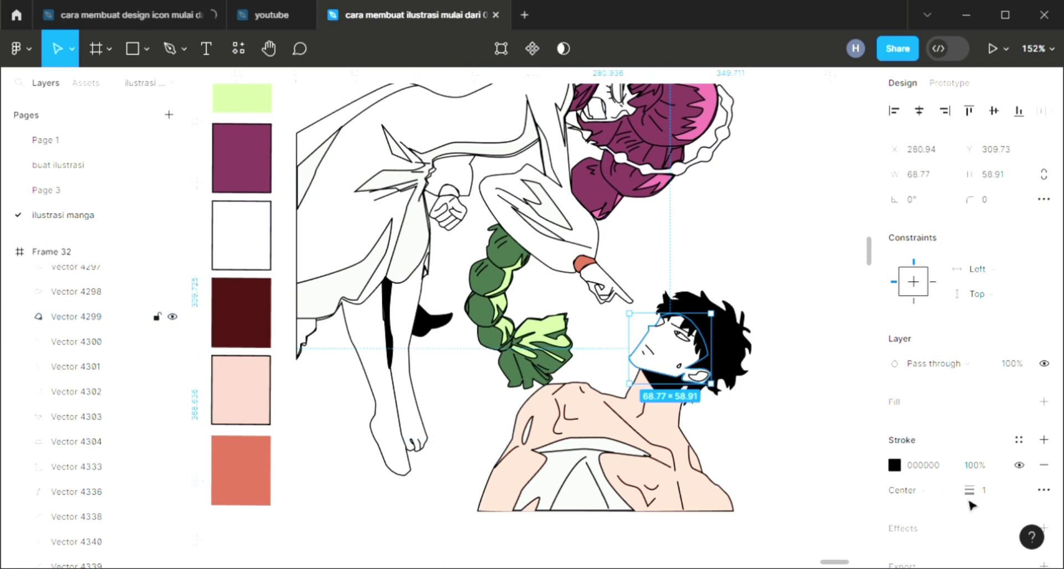
click(1043, 401)
key(i)
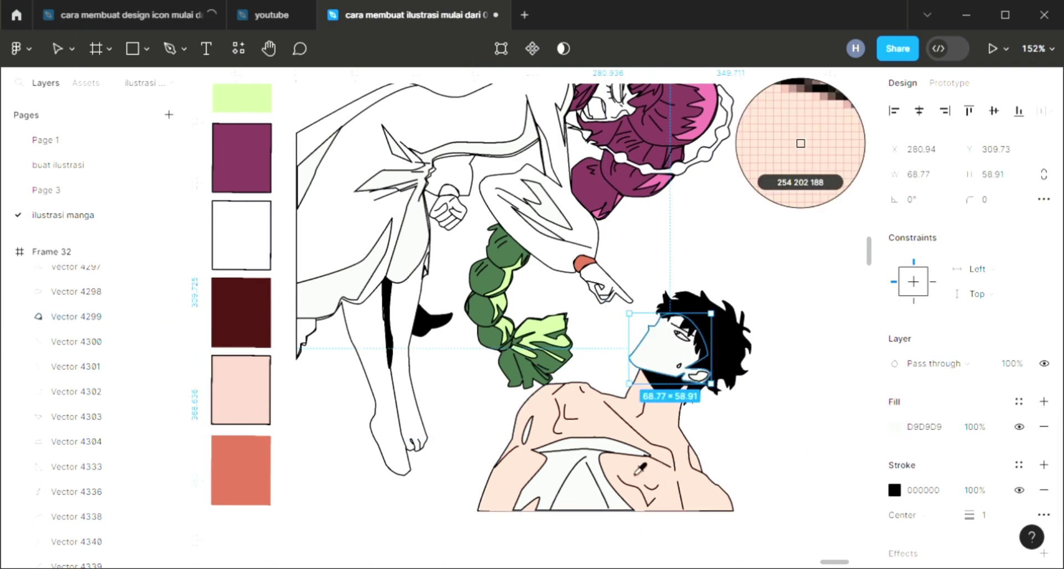
click(617, 437)
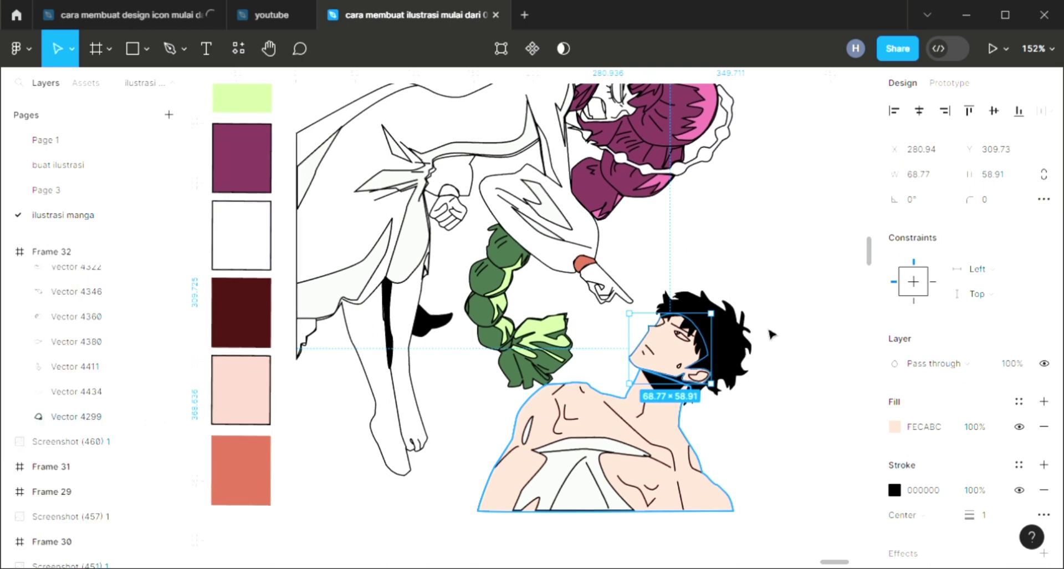
click(758, 291)
Try to fill the man's eye shape with D9D9D9 and send it to the back.
scroll(757, 291, up, 3)
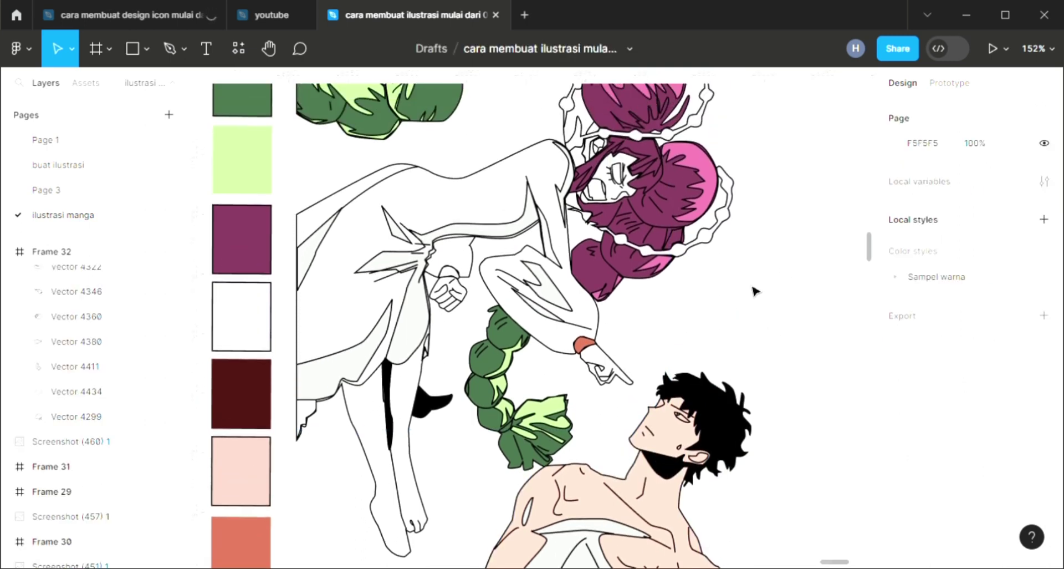
scroll(753, 288, up, 4)
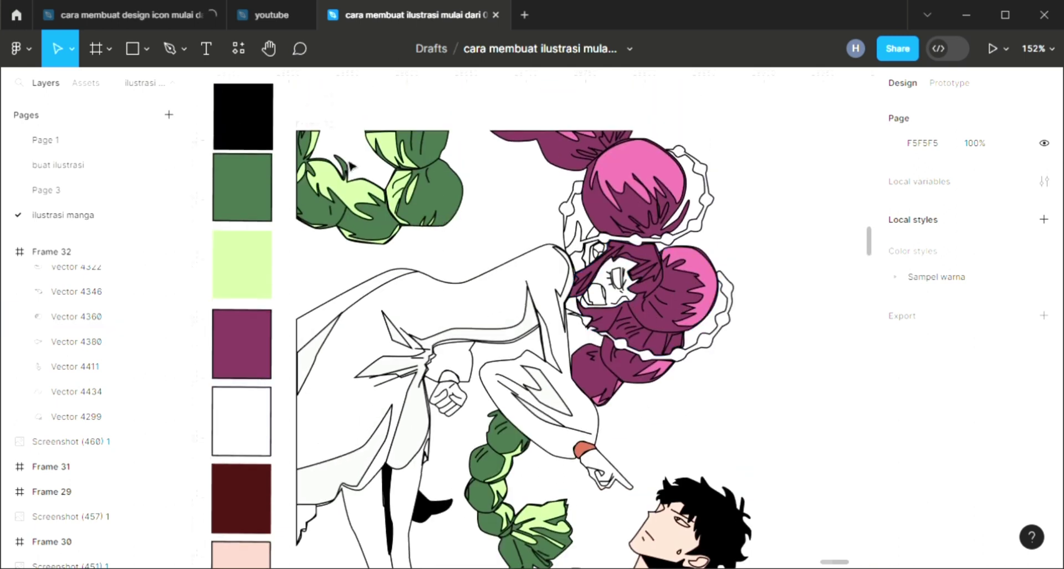
click(542, 298)
scroll(548, 311, down, 4)
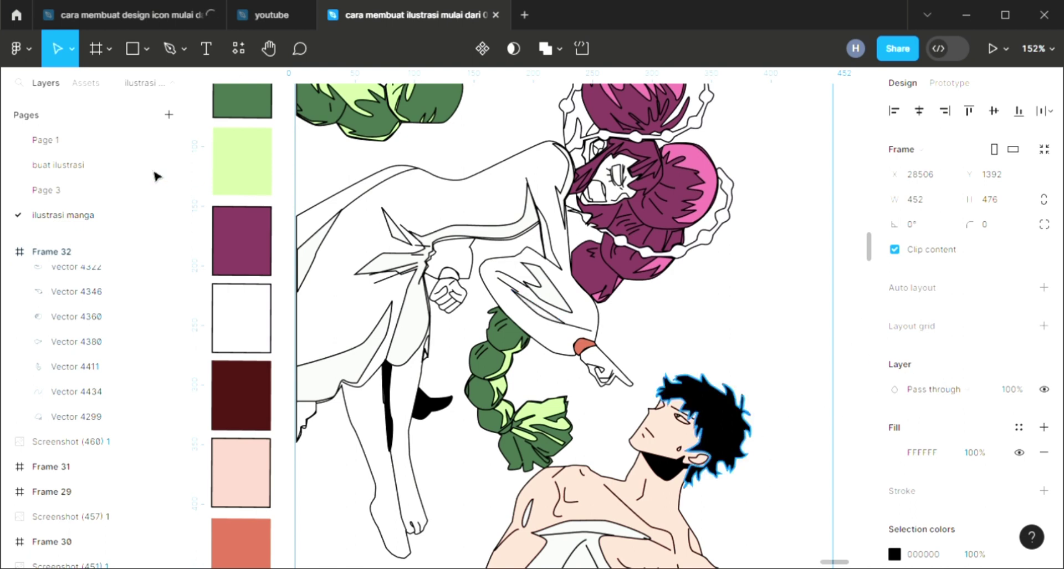
click(687, 426)
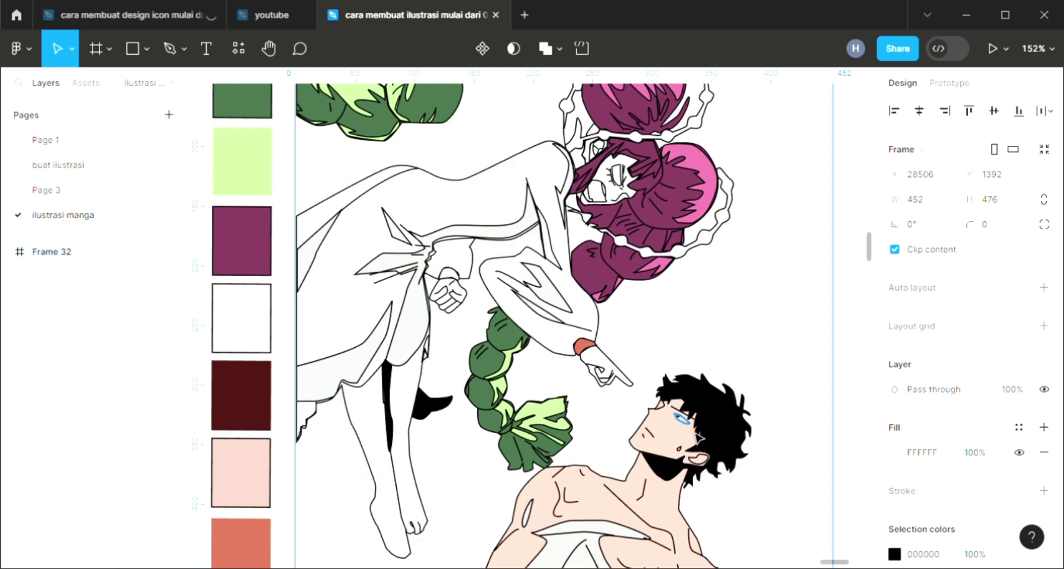
click(1045, 401)
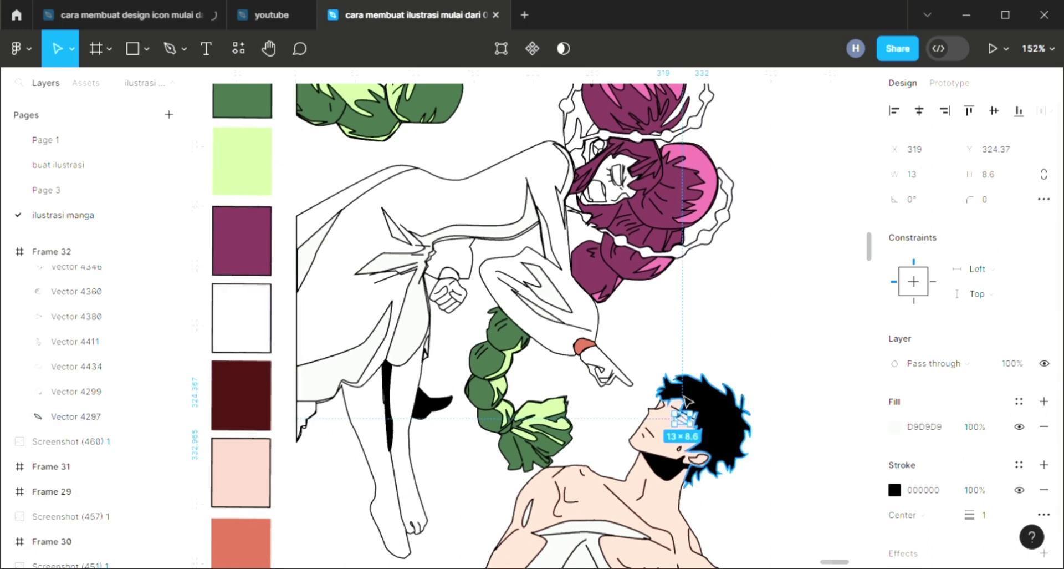
scroll(686, 401, up, 5)
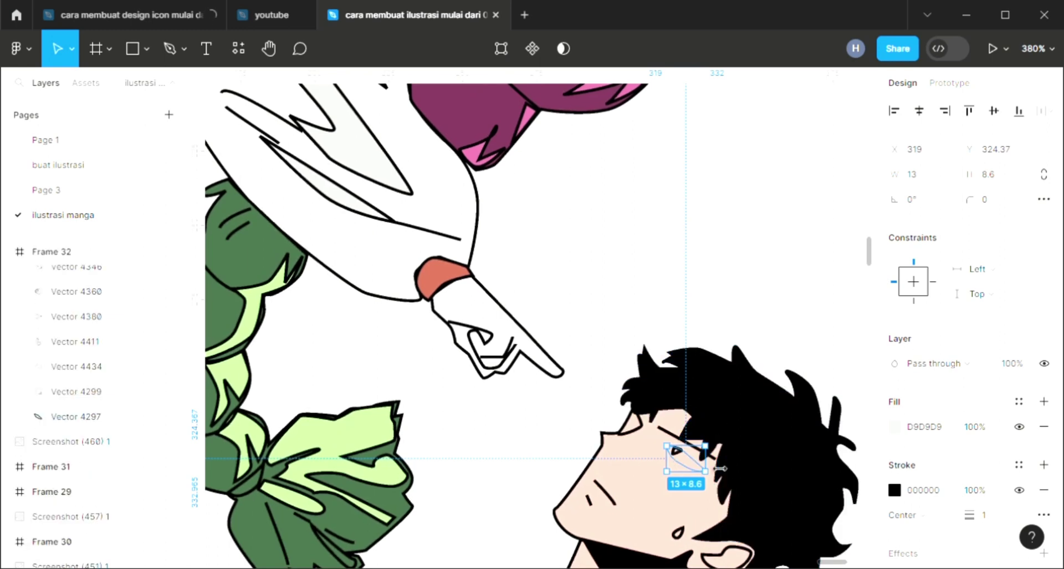
click(765, 290)
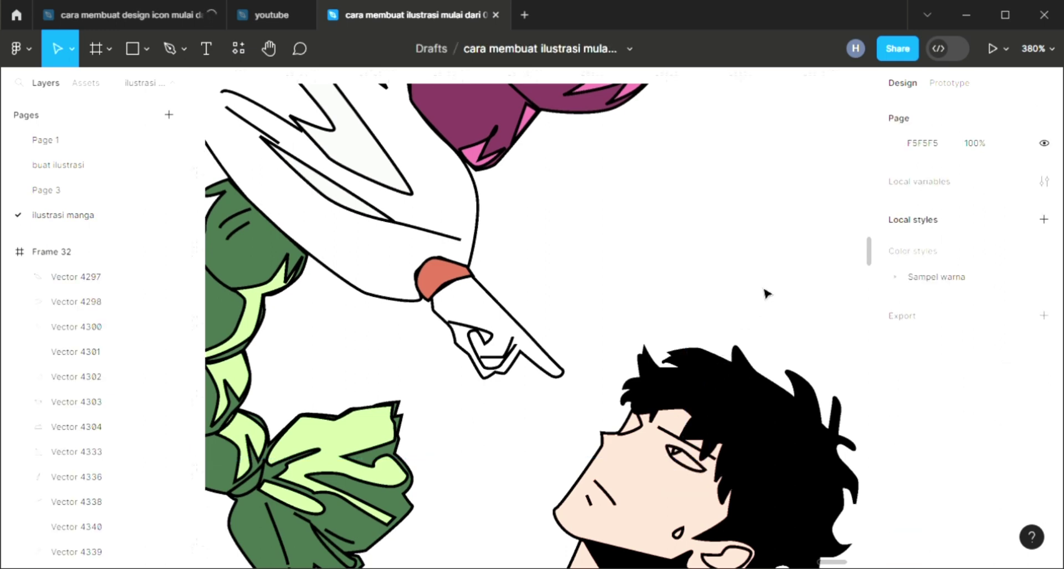
Bring the small pupil shape inside the man's eye to the front of the layer stack.
click(682, 461)
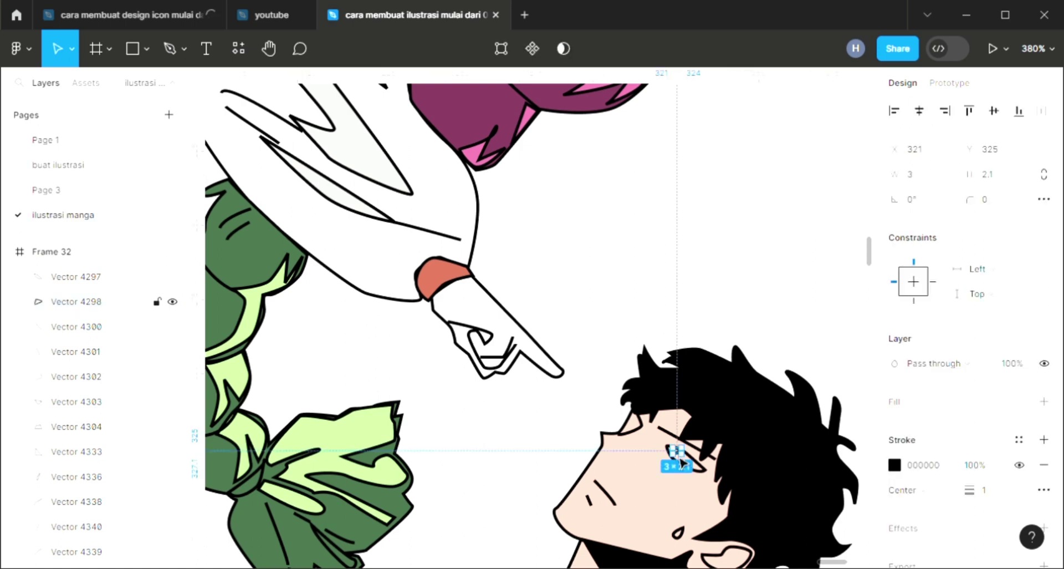
right_click(682, 462)
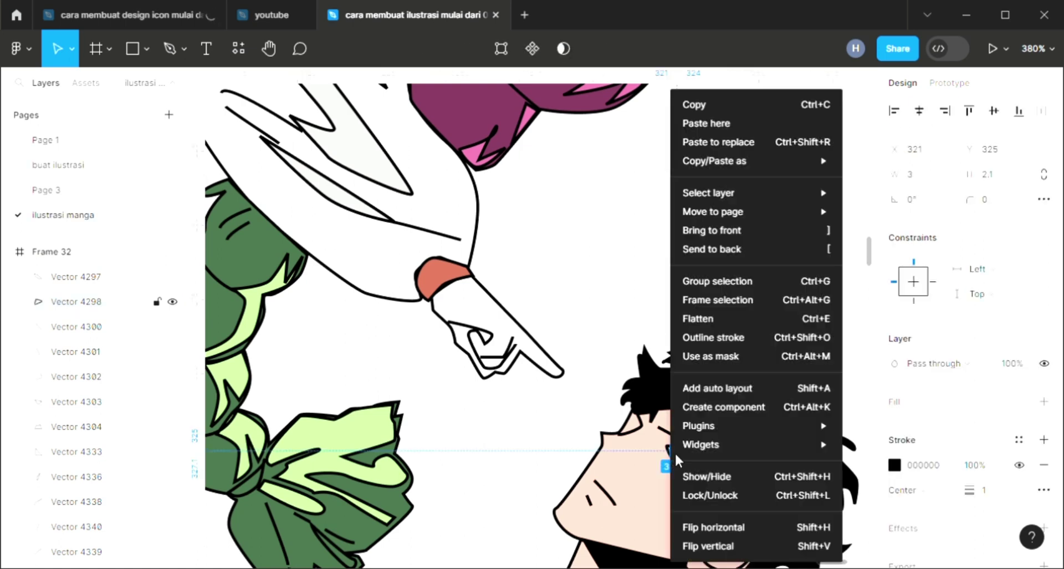
click(733, 241)
key(Escape)
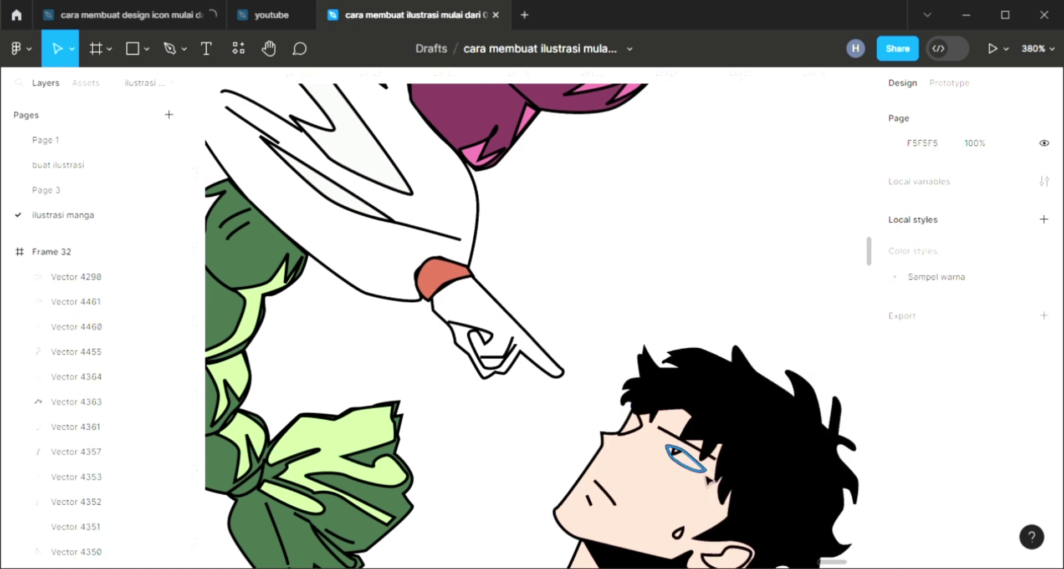
Fill the man's eye shape with white FFFFFF sampled from the canvas background.
click(706, 472)
click(1043, 401)
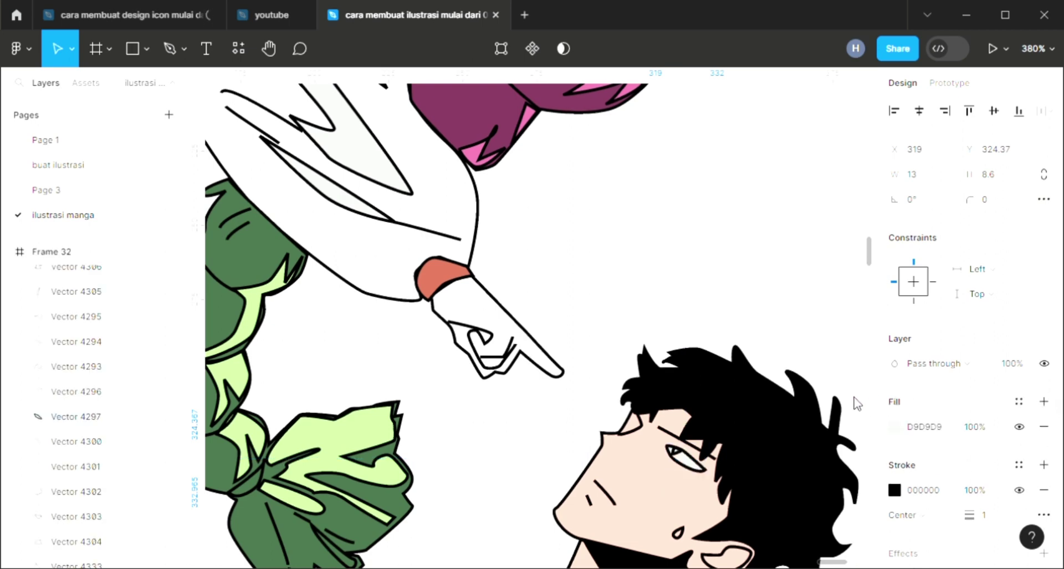
key(i)
click(673, 310)
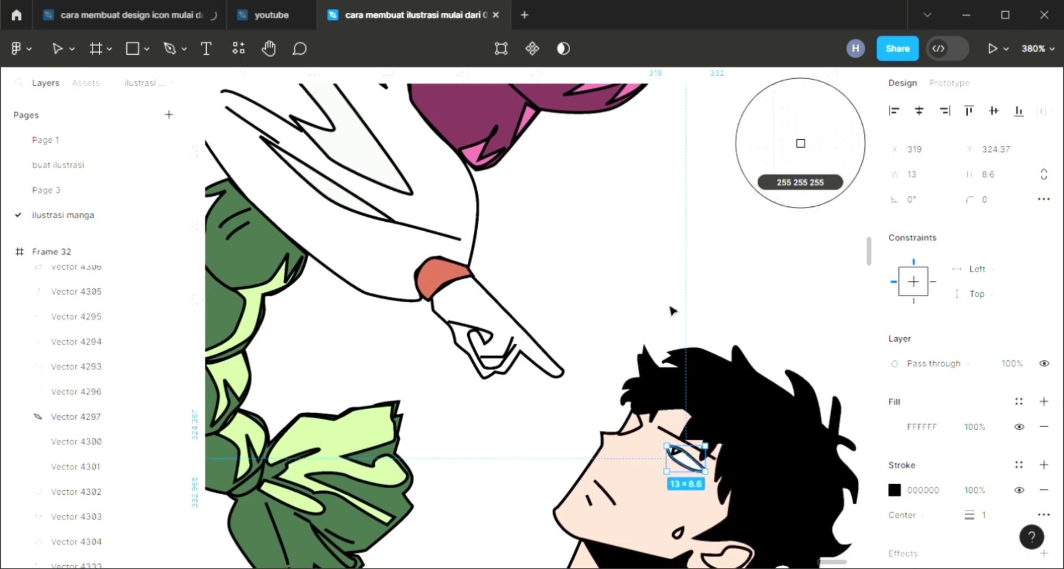
ctrl+scroll(673, 311, down, 5)
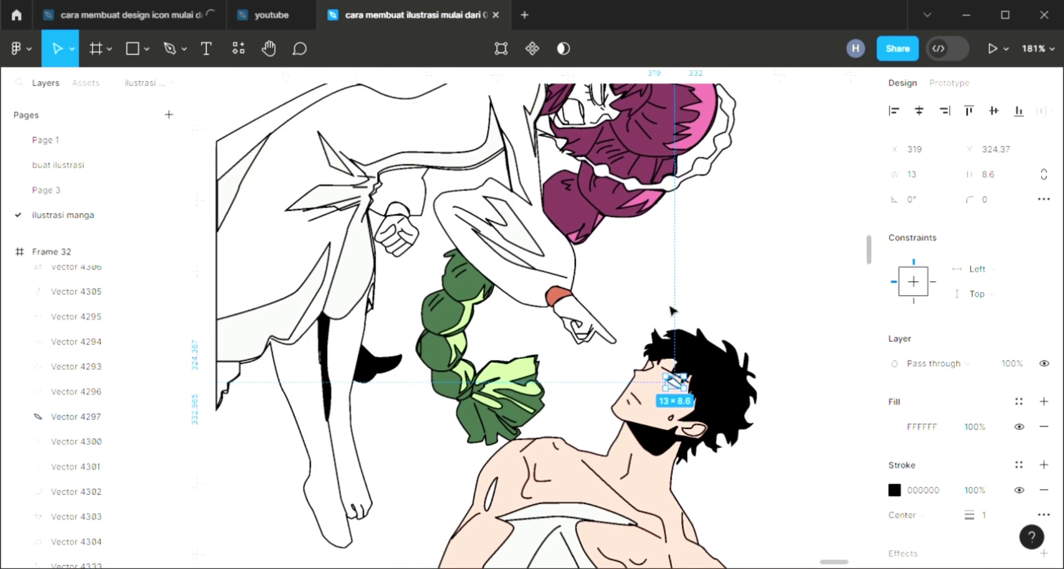
click(672, 310)
Change the background fill of Frame 32 to the salmon pink FA8F8F.
scroll(673, 310, left, 3)
ctrl+scroll(672, 310, down, 1)
scroll(673, 310, up, 2)
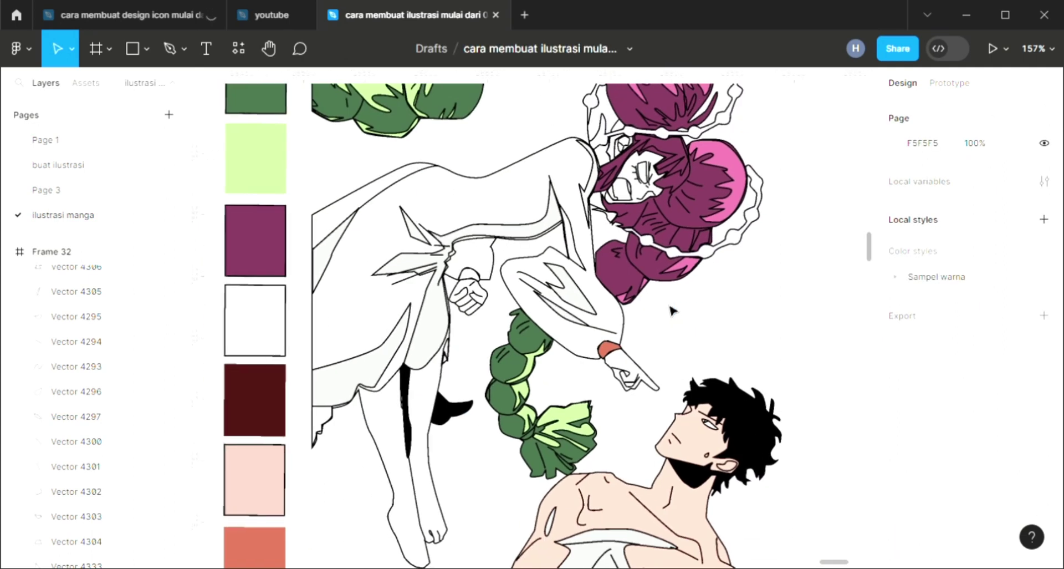
scroll(673, 310, up, 1)
ctrl+scroll(673, 311, down, 1)
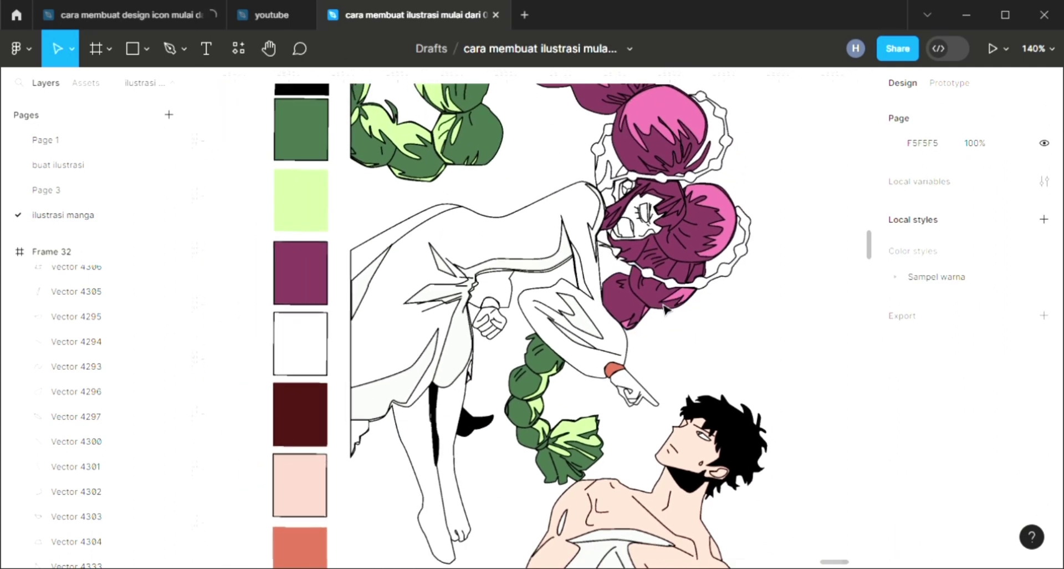
ctrl+scroll(666, 310, down, 1)
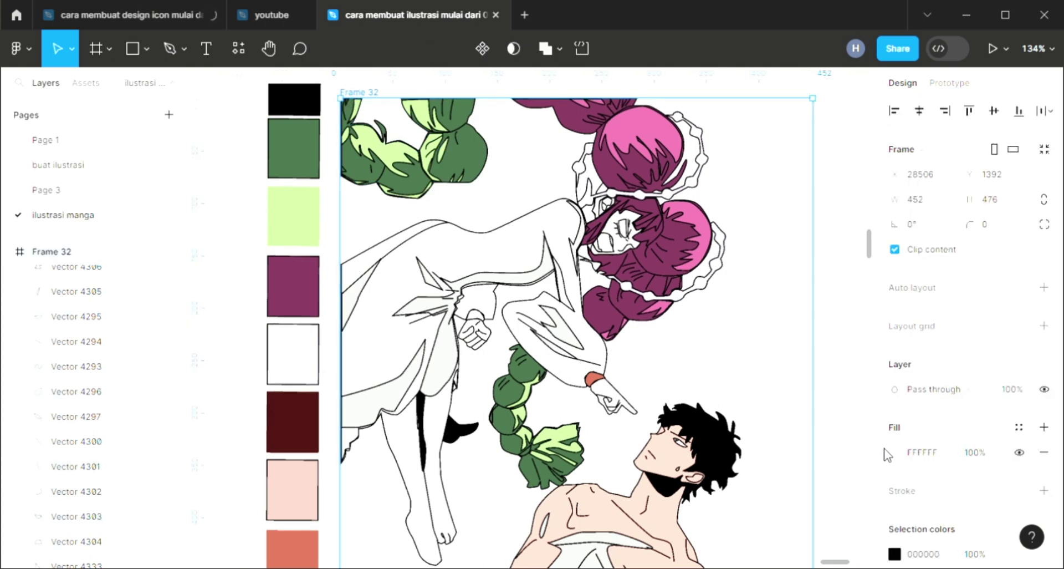
click(894, 452)
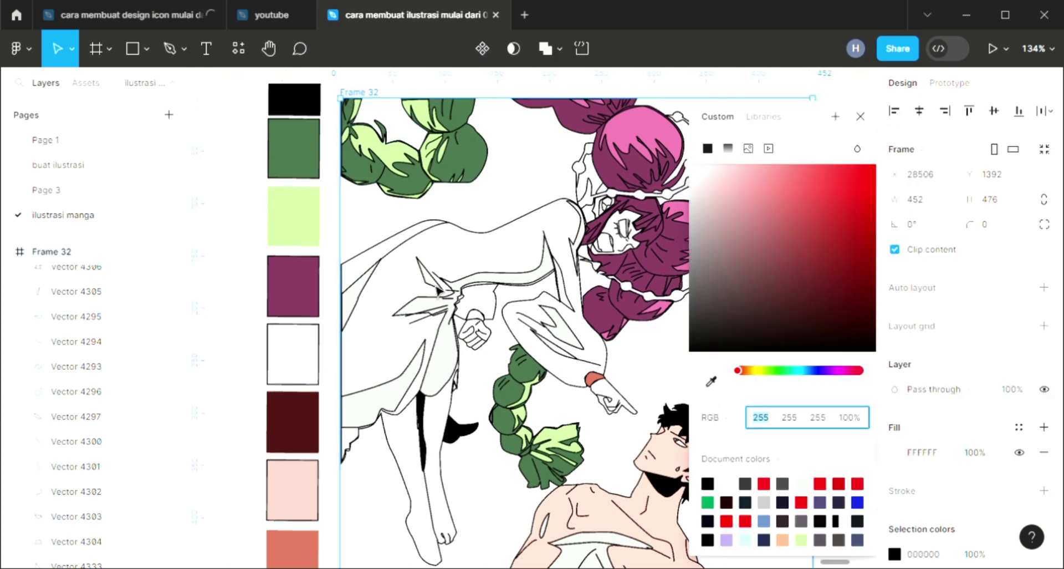
scroll(609, 277, right, 3)
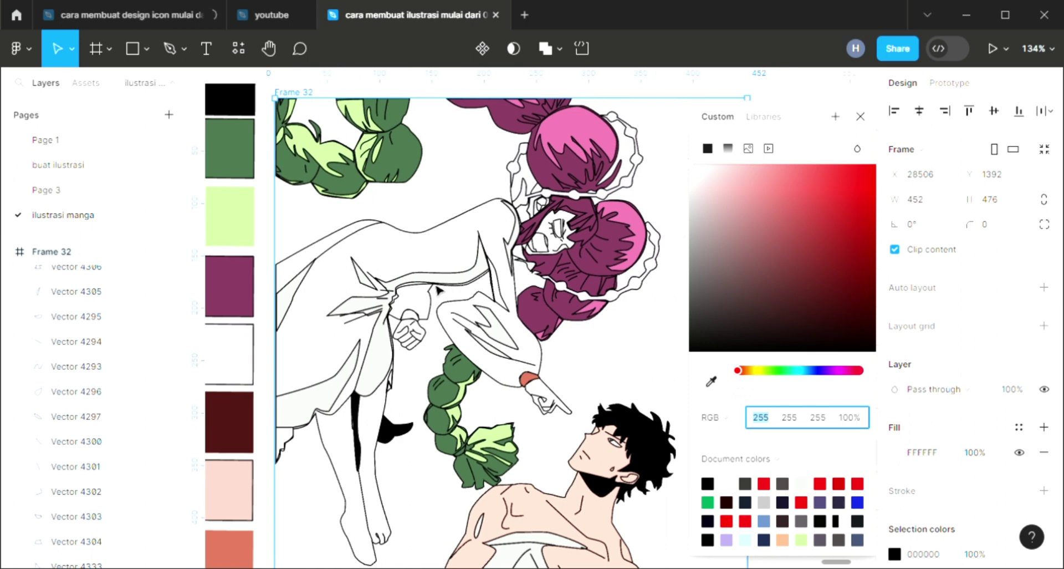
click(729, 168)
click(761, 169)
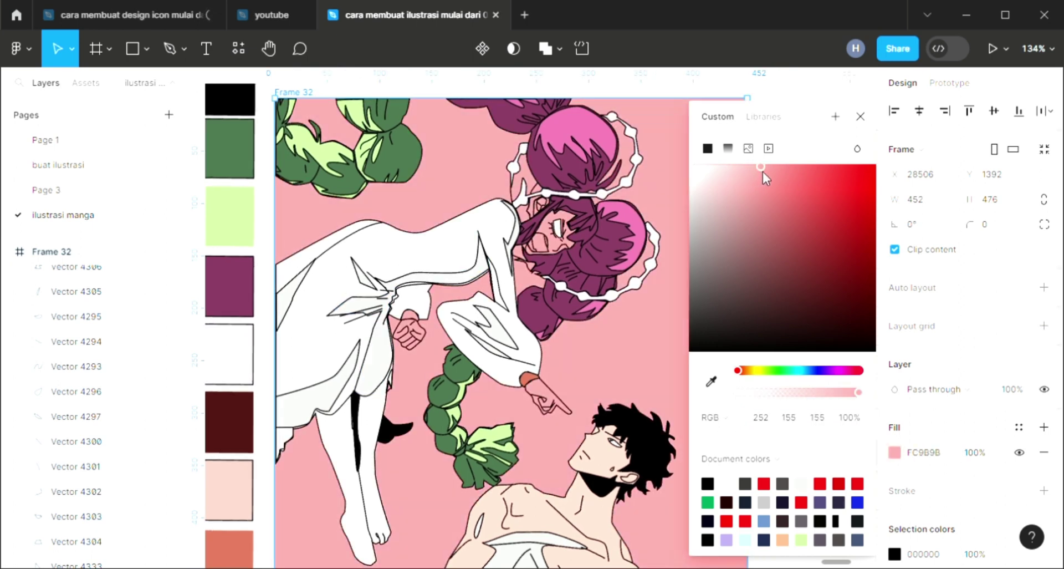
click(770, 172)
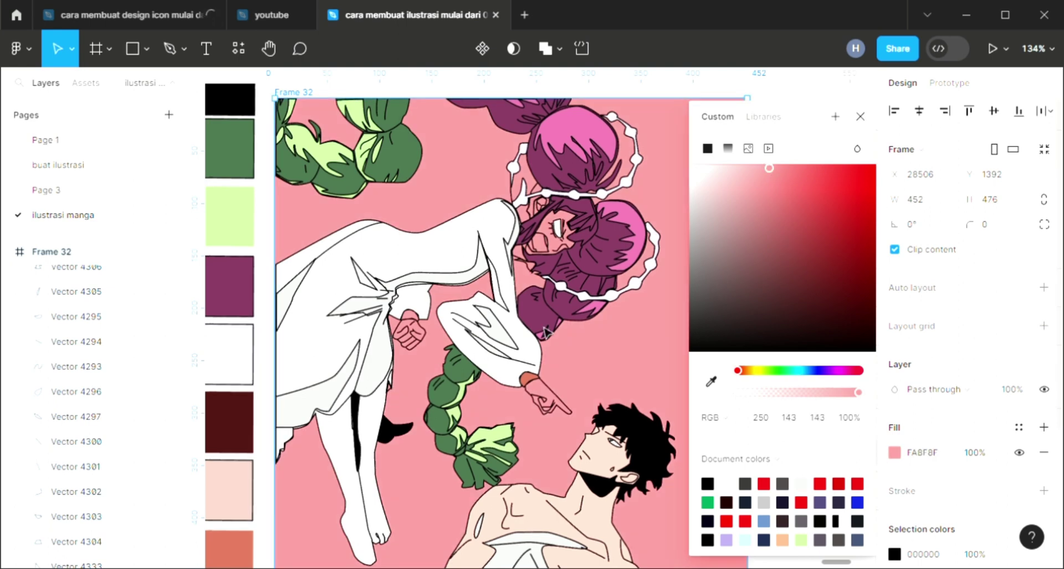
scroll(546, 331, down, 1)
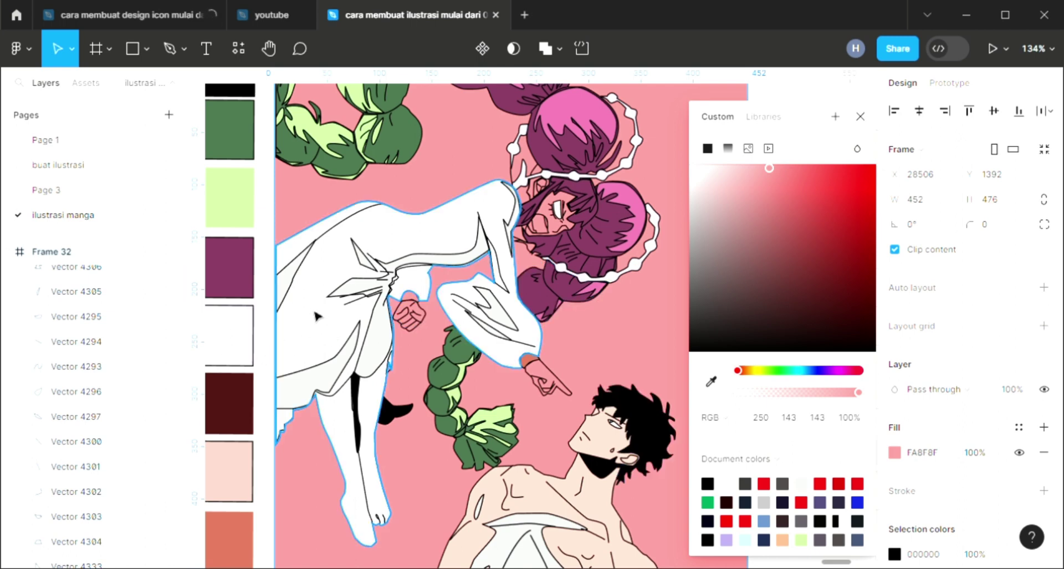
scroll(316, 317, down, 2)
scroll(317, 316, up, 2)
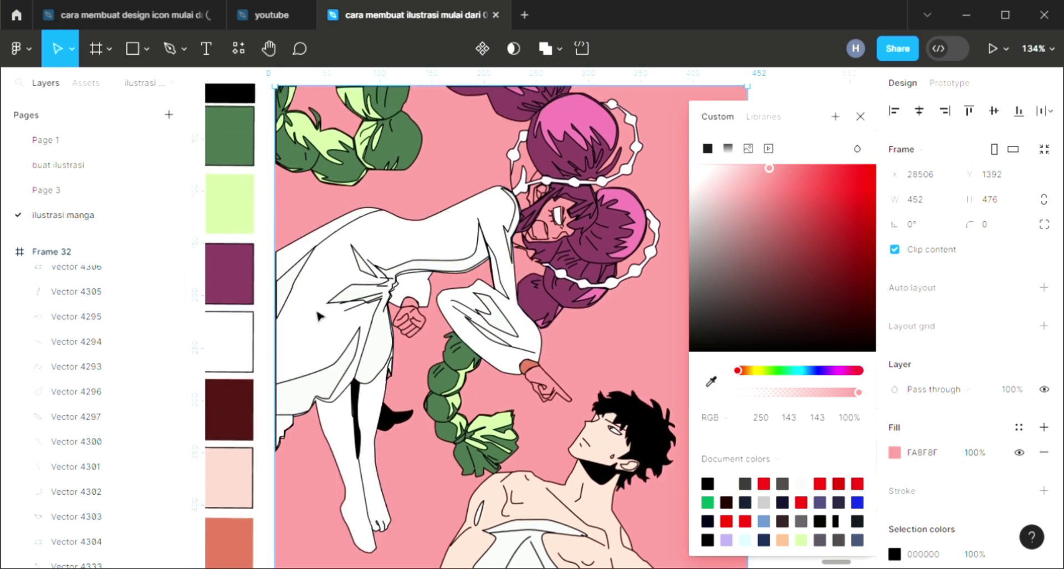
scroll(315, 308, right, 3)
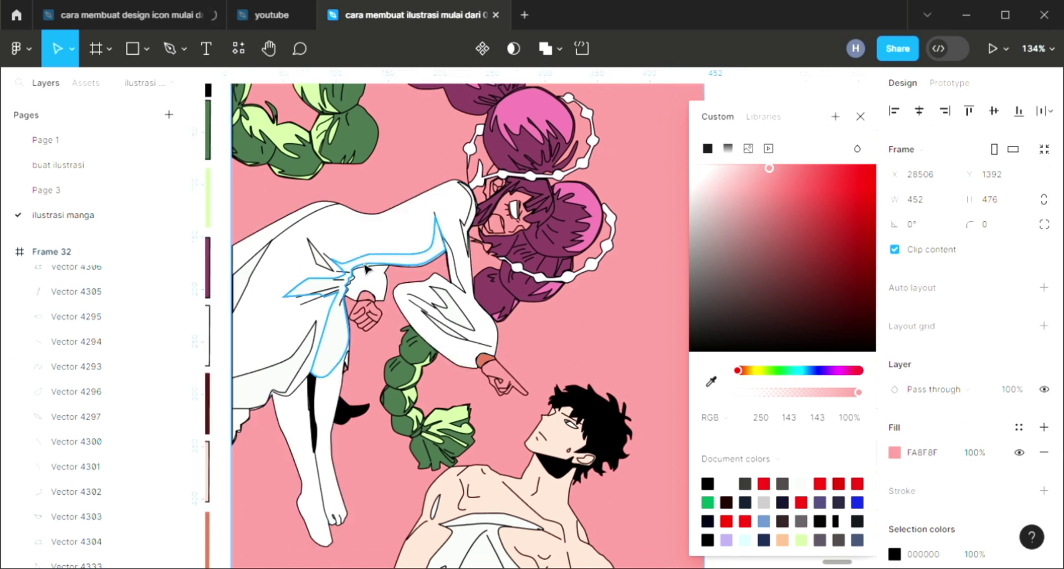